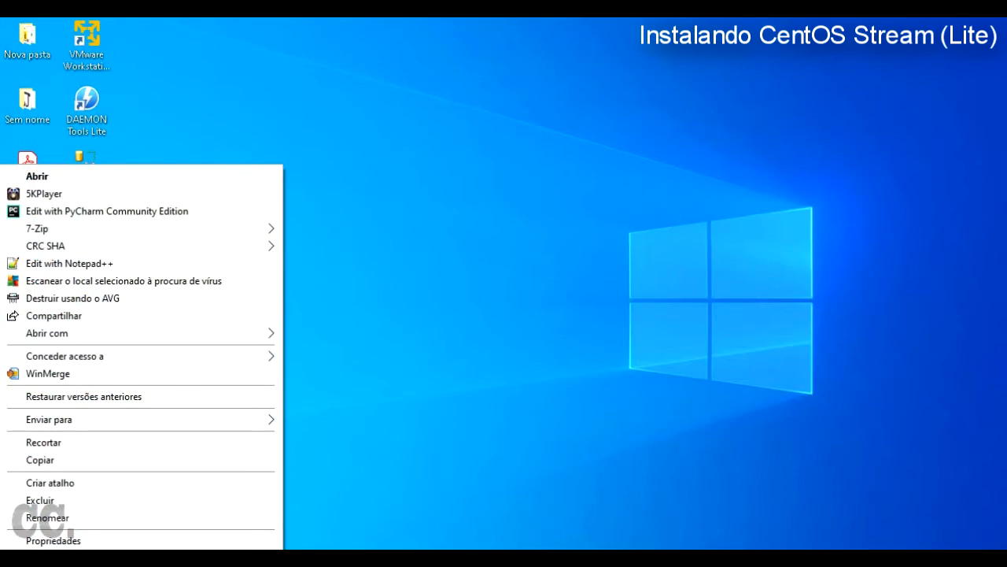
Step: Check the file properties of the CentOS boot ISO and the CentOS DVD ISO
left_click(54, 540)
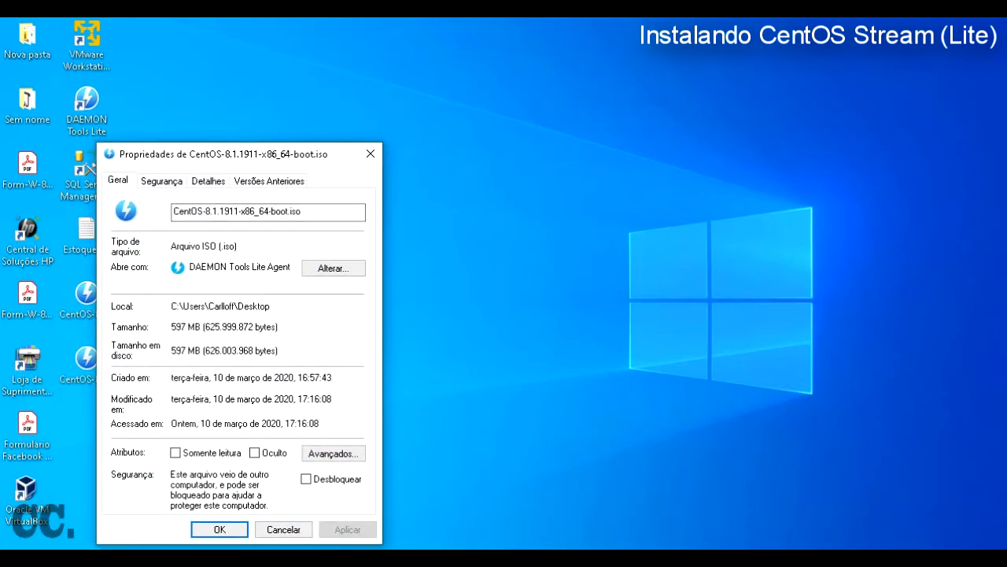
left_click_drag(224, 154, 366, 115)
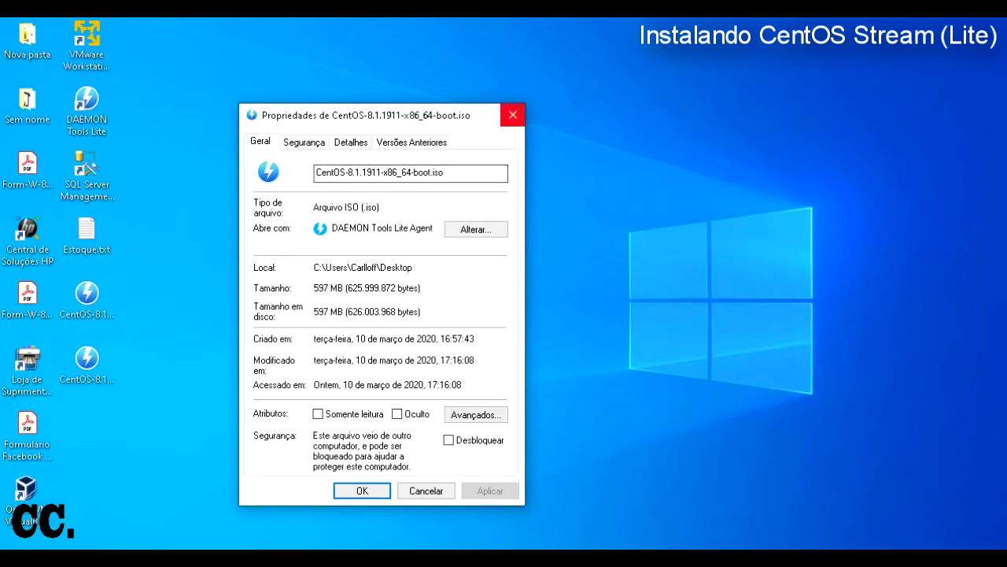
left_click(512, 115)
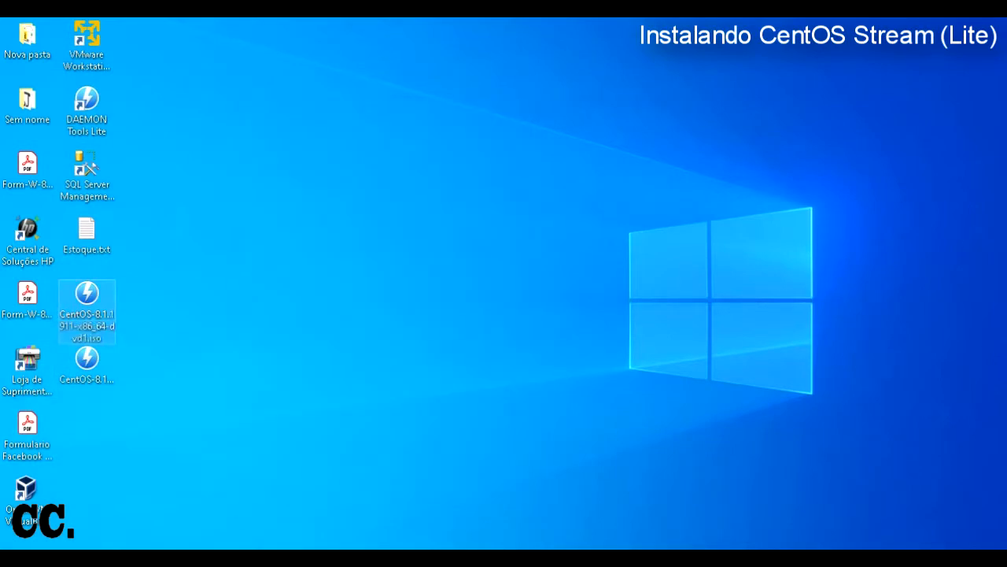
right_click(86, 303)
left_click(53, 541)
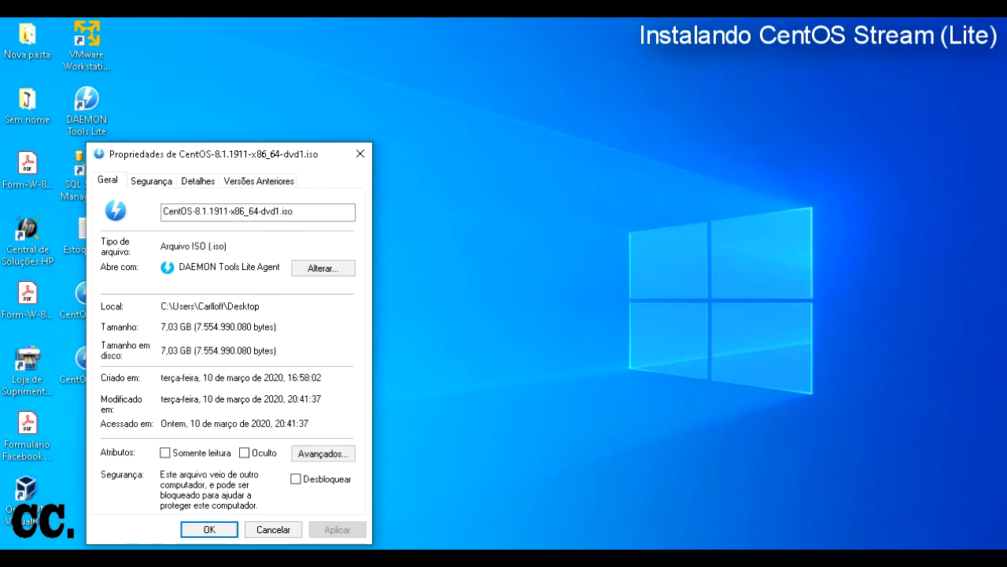
left_click(360, 154)
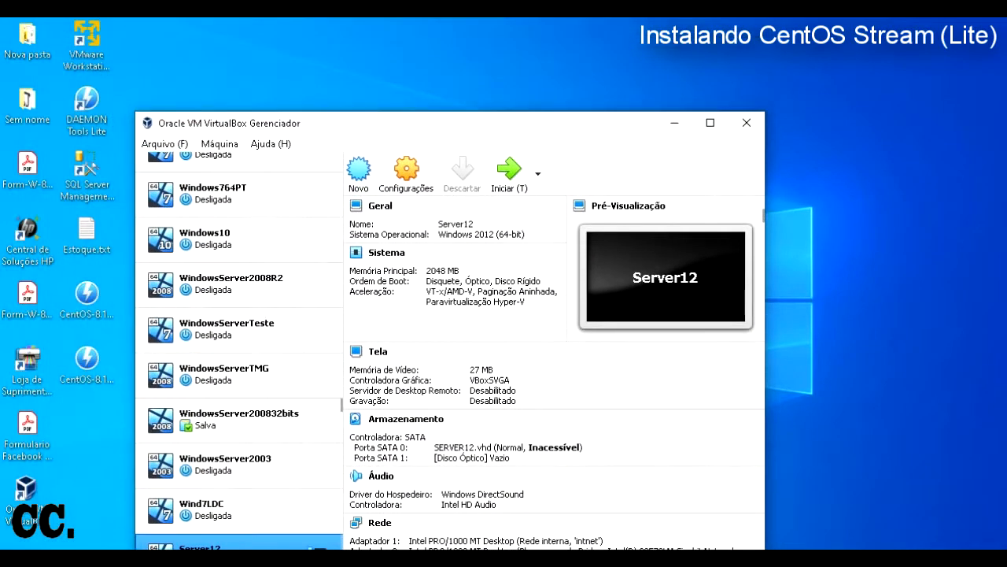
Step: Move the VirtualBox manager window higher up on screen
left_click_drag(472, 123, 474, 44)
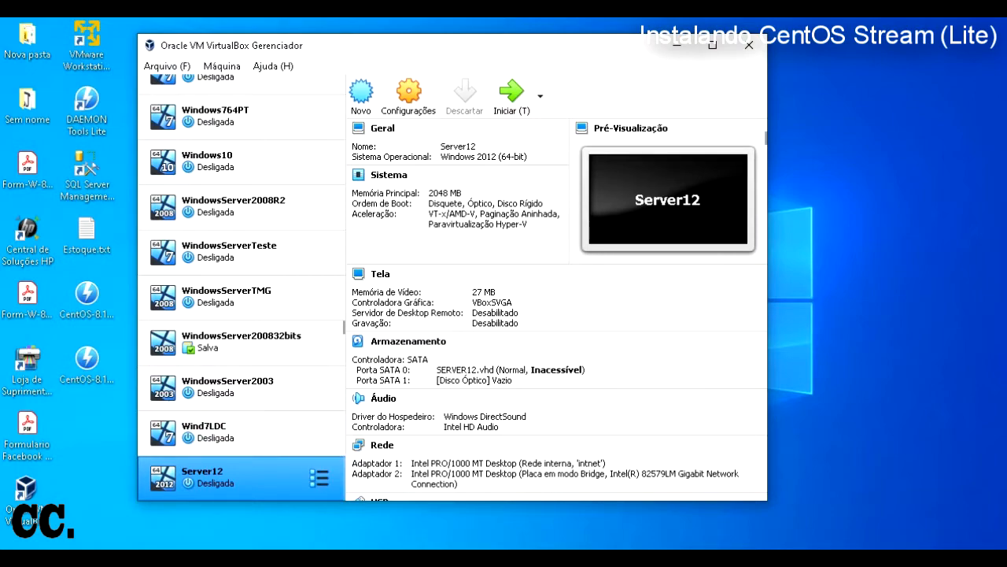
scroll(236, 472, "up", 2)
scroll(240, 378, "down", 3)
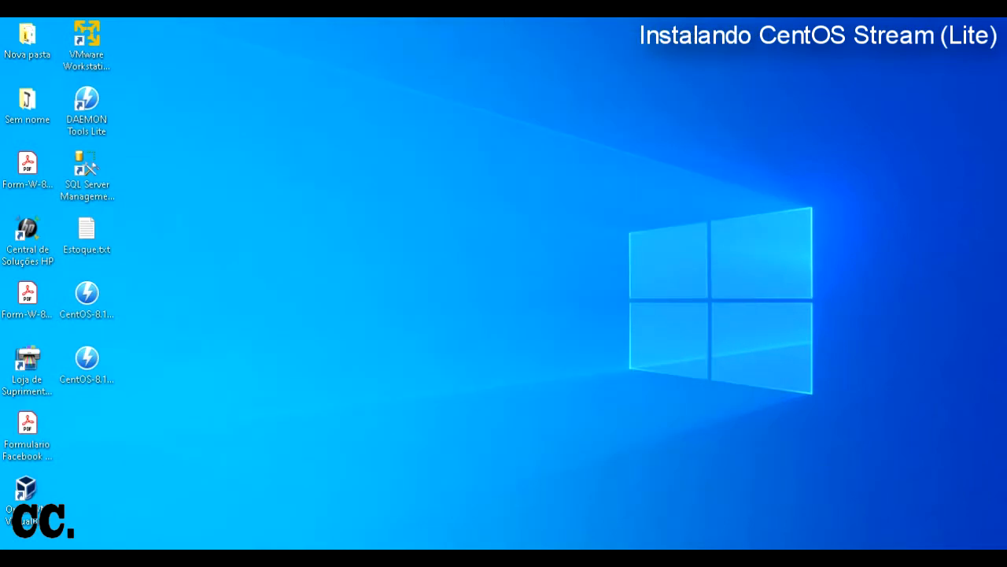
Step: Launch VMware Workstation 15 Player from the VMware group and postpone its update offer
key("super+s")
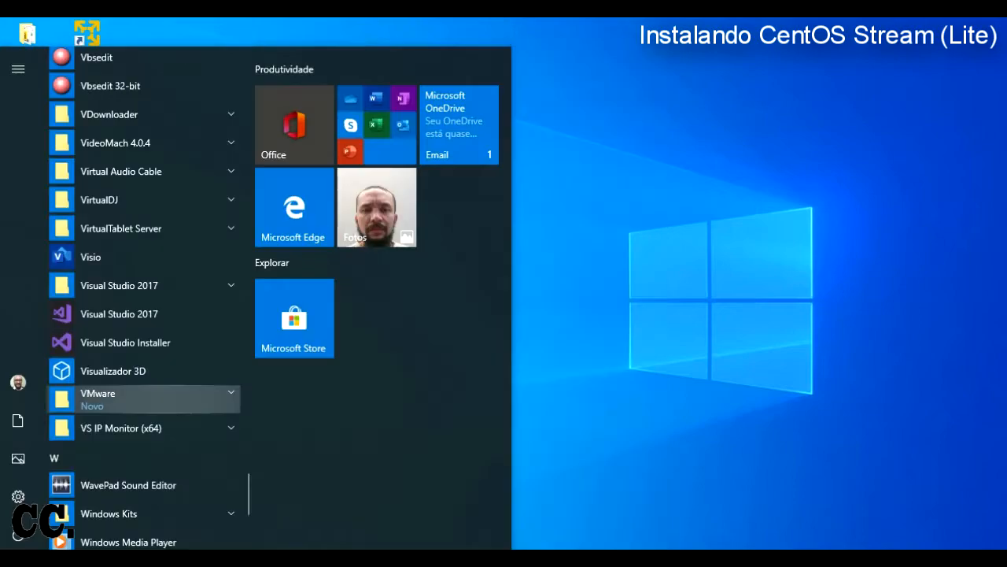
left_click(97, 399)
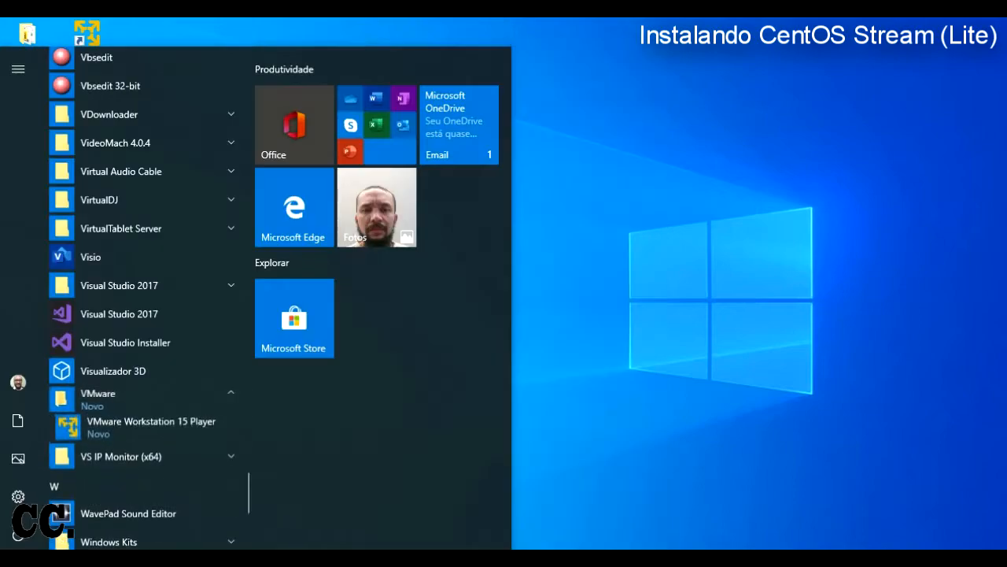
left_click(149, 428)
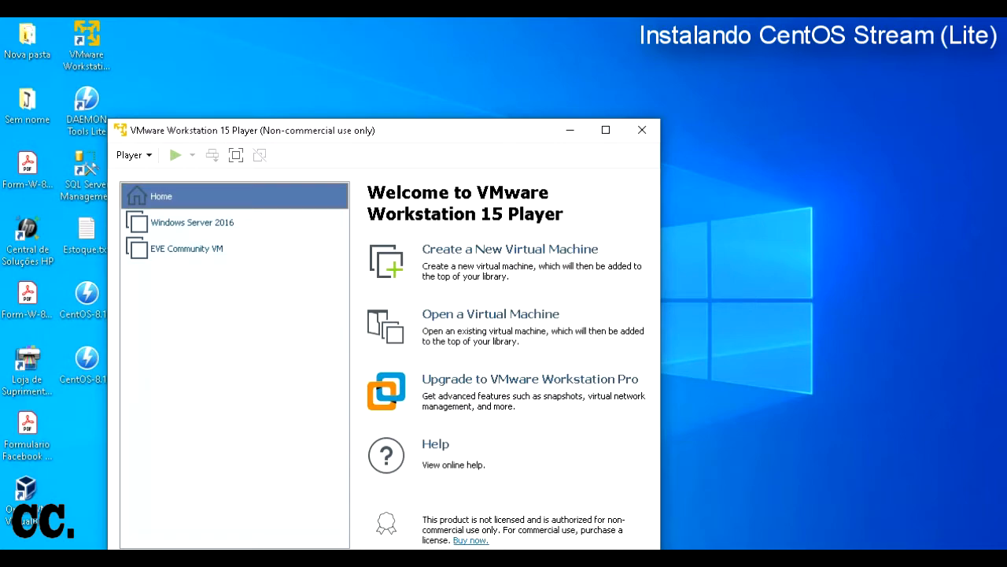
left_click_drag(425, 130, 468, 50)
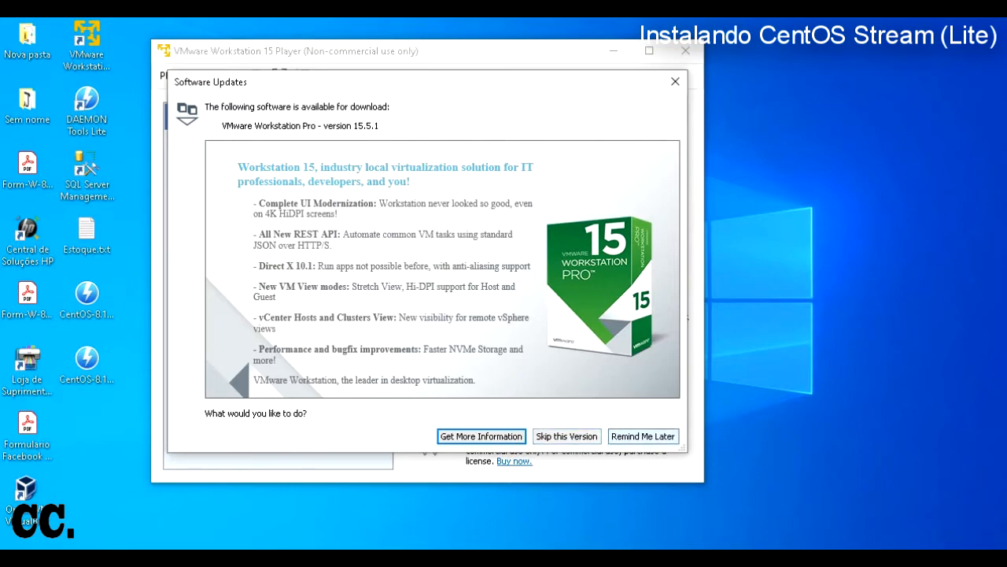
left_click(643, 437)
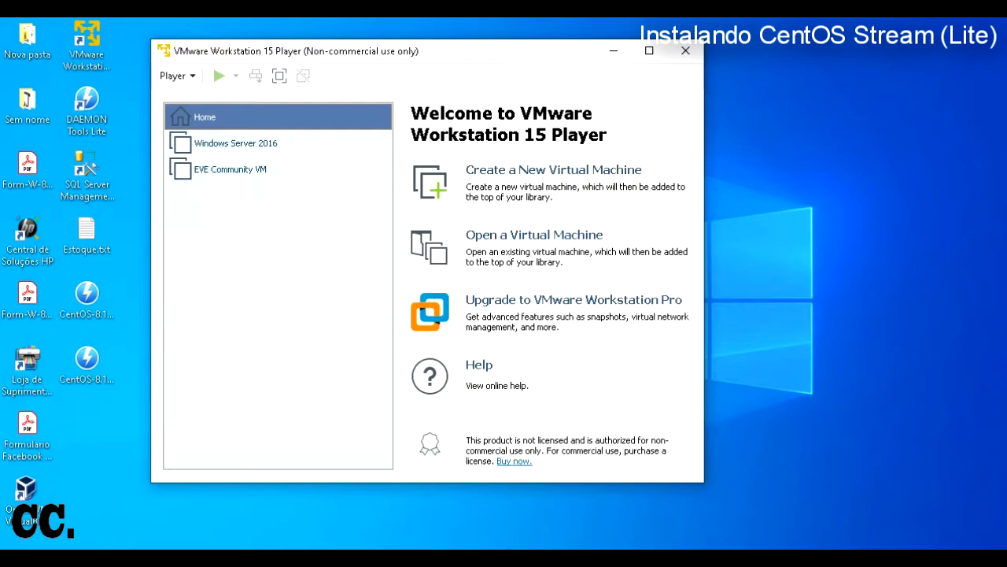
Step: Check the computer's basic system information with Win+Pause, then close it
key("super+Pause")
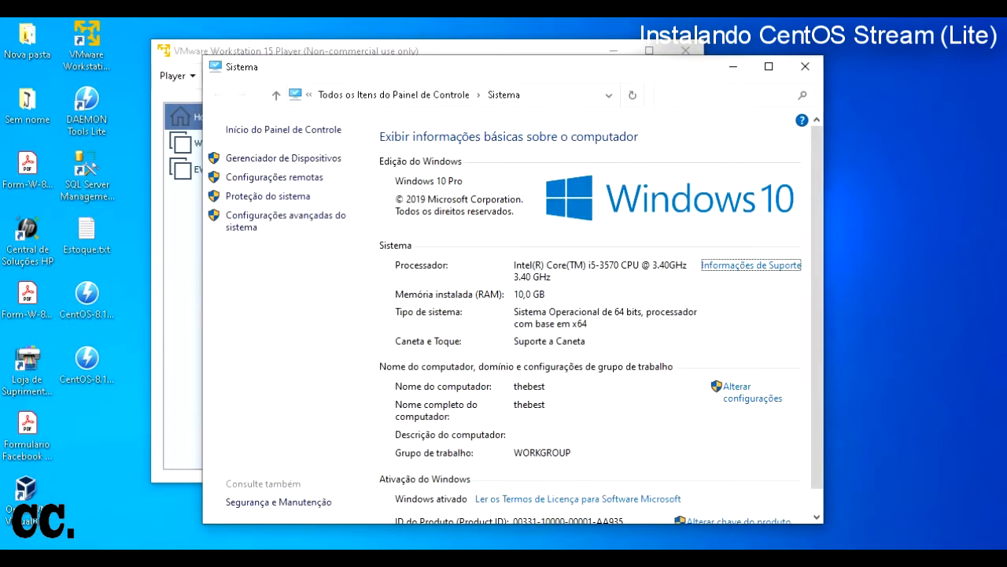
left_click_drag(472, 67, 505, 53)
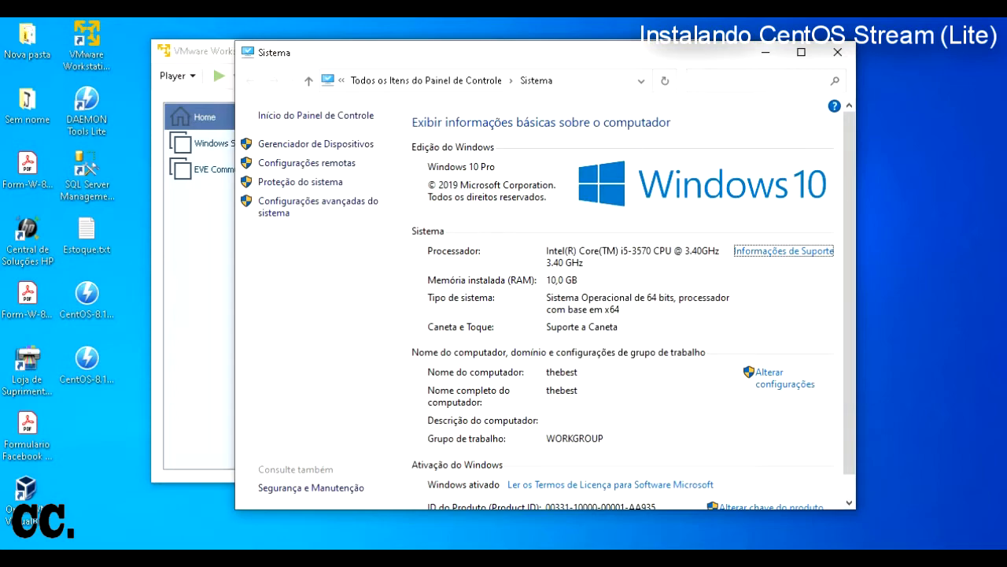
left_click(838, 52)
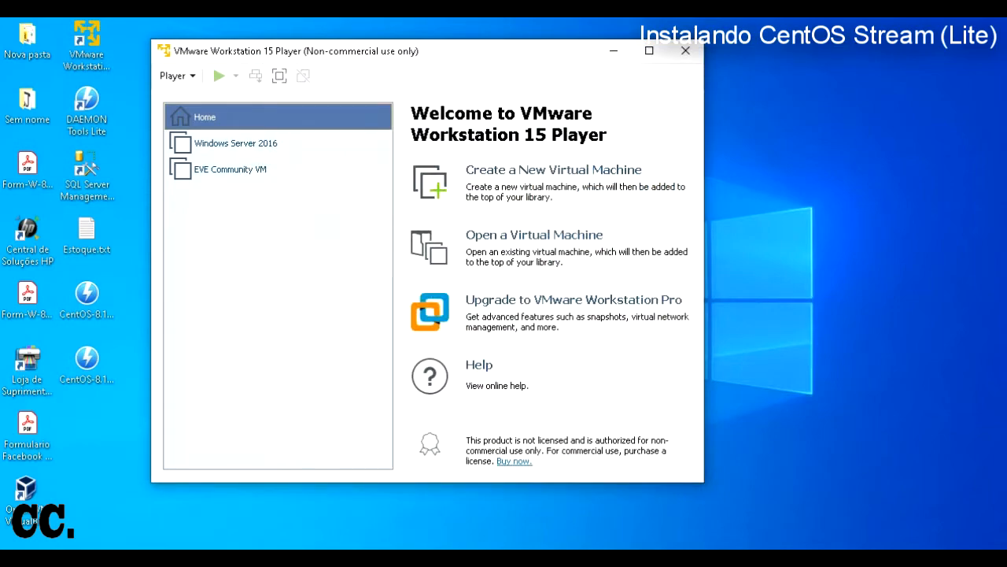
Step: Shift the VMware Player window to the right, then close VMware Player
left_click_drag(504, 52, 510, 51)
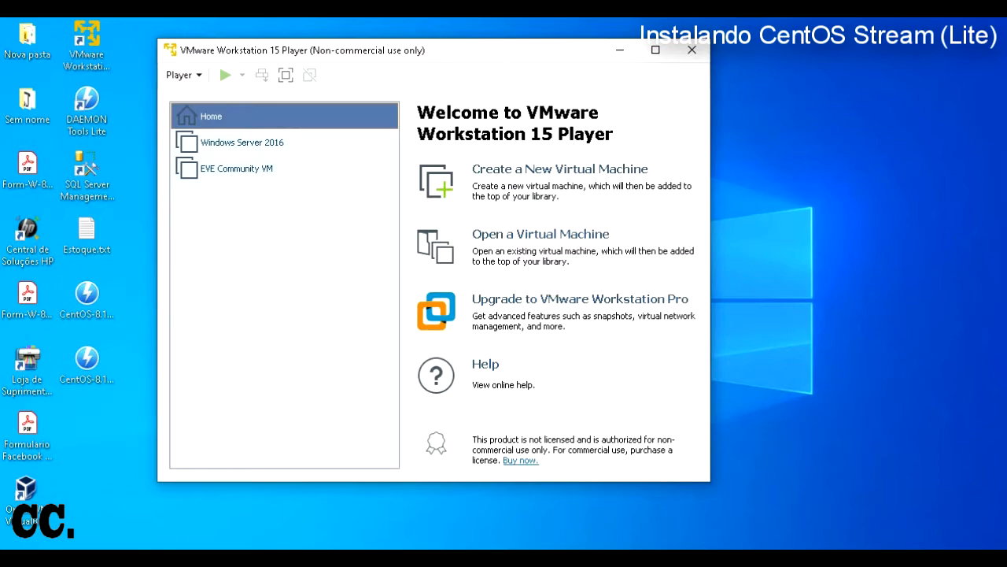
left_click_drag(504, 50, 530, 51)
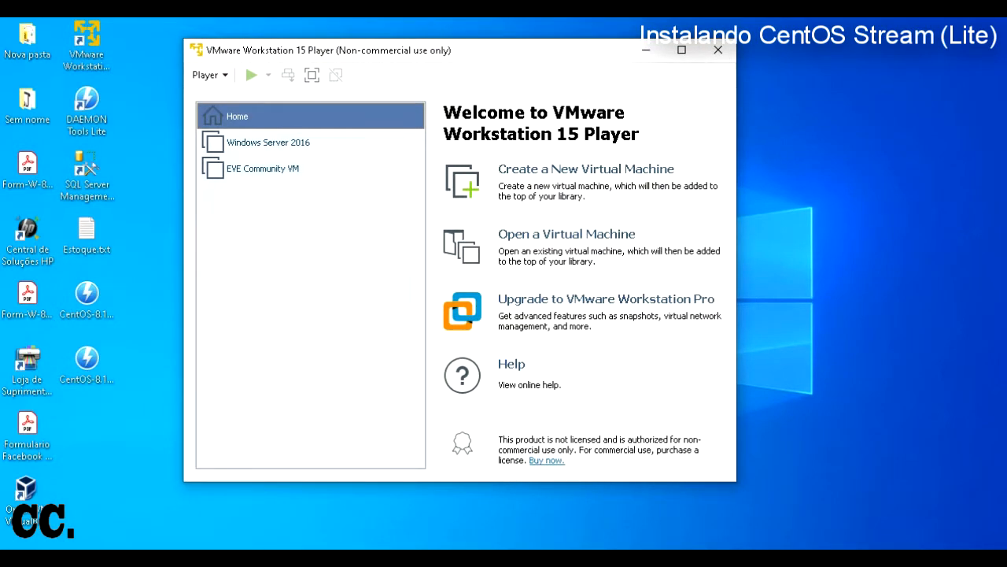
left_click(718, 50)
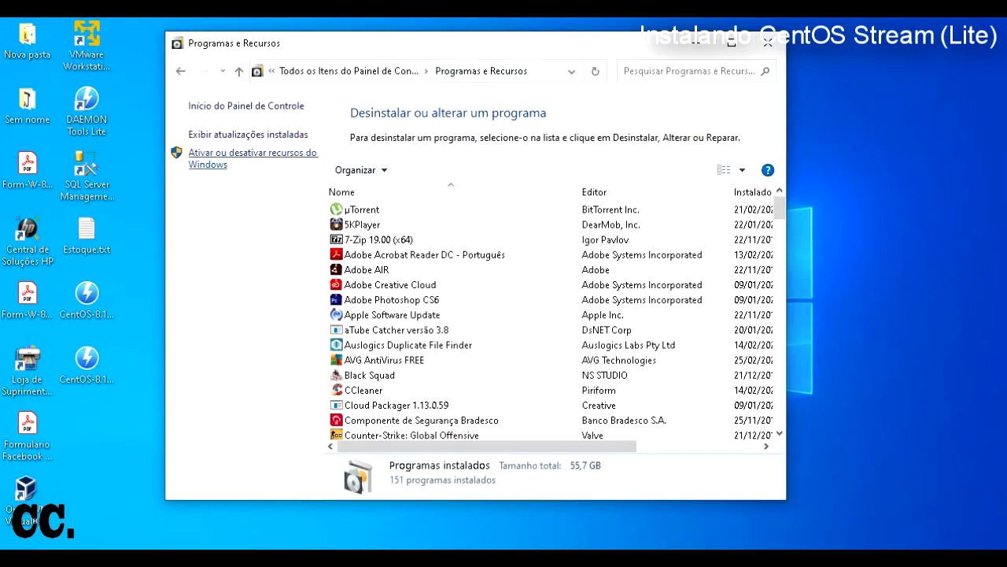
Step: Enable Hyper-V with both its components in Windows Features and apply the change
left_click(252, 152)
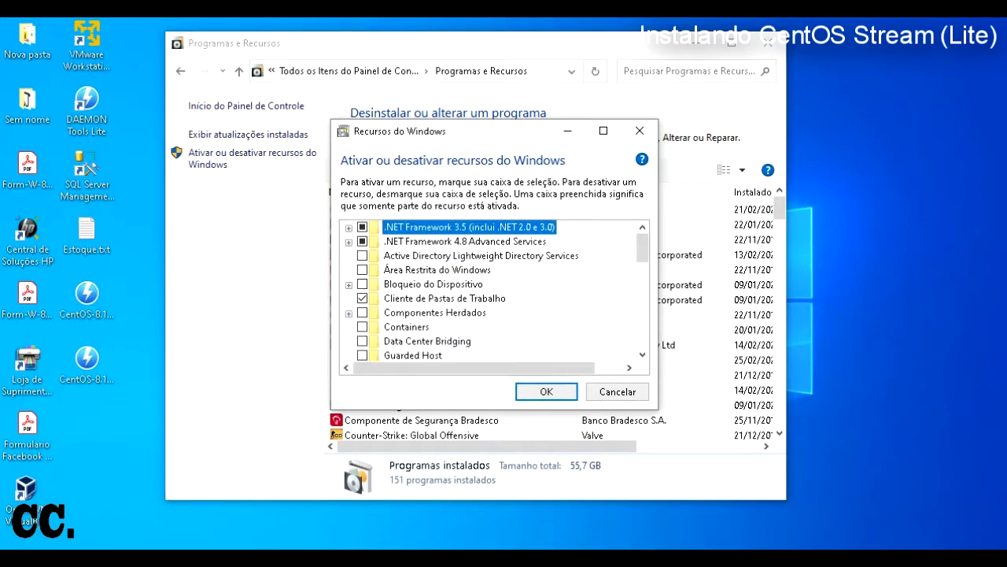
scroll(495, 291, "down", 2)
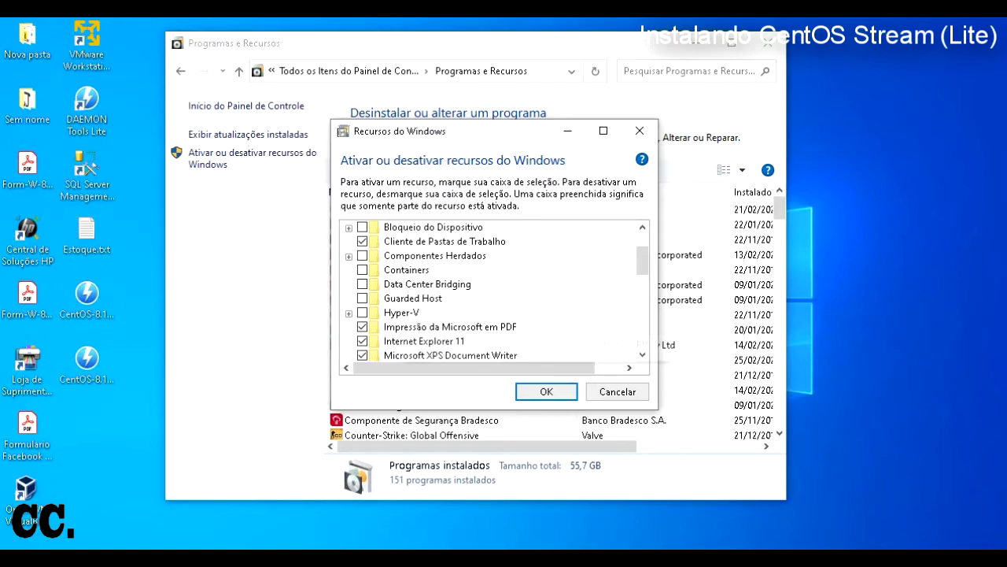
left_click(349, 313)
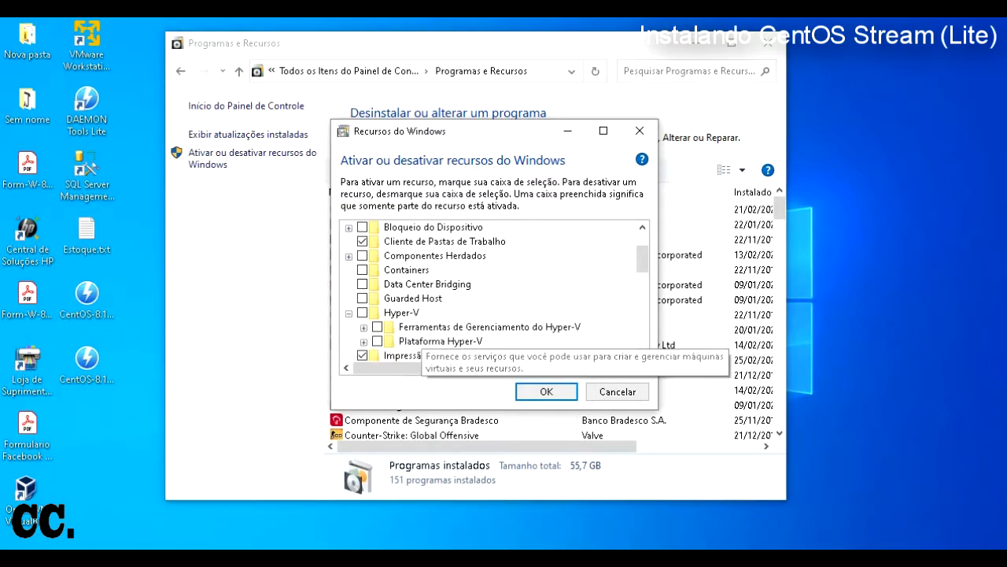
left_click(362, 312)
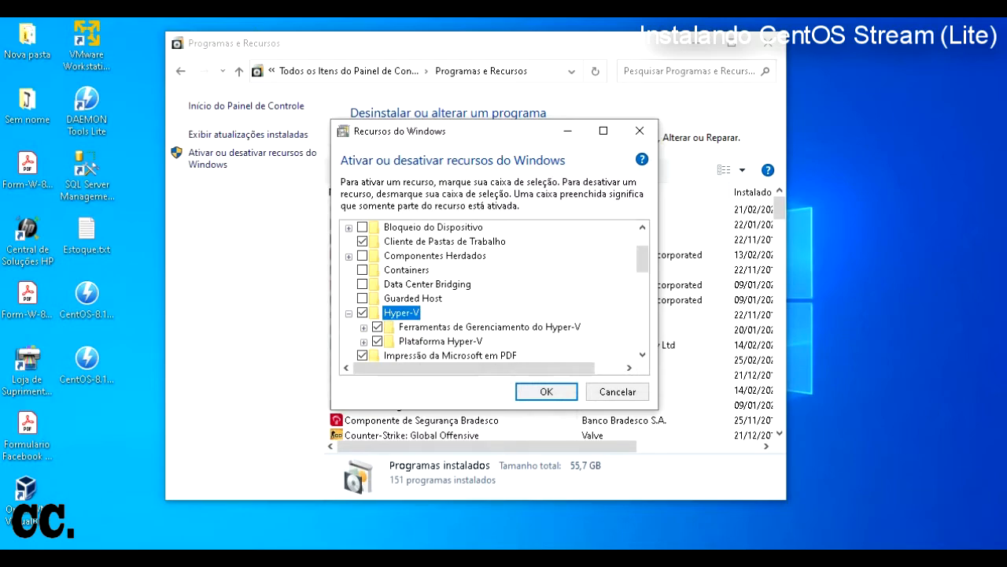
key("Return")
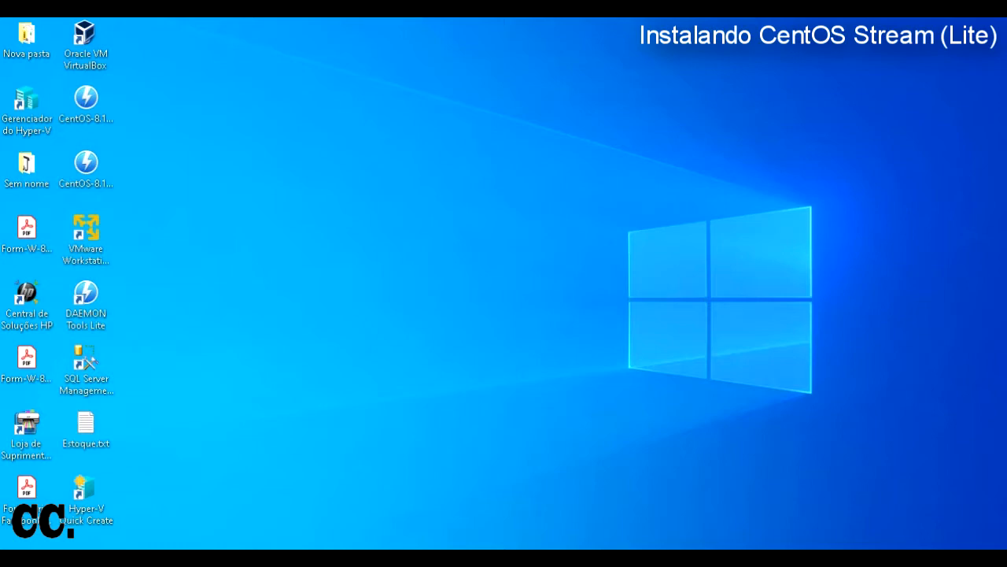
Step: Select the Hyper-V Manager and Quick Create desktop shortcuts and browse the app list
left_click(26, 110)
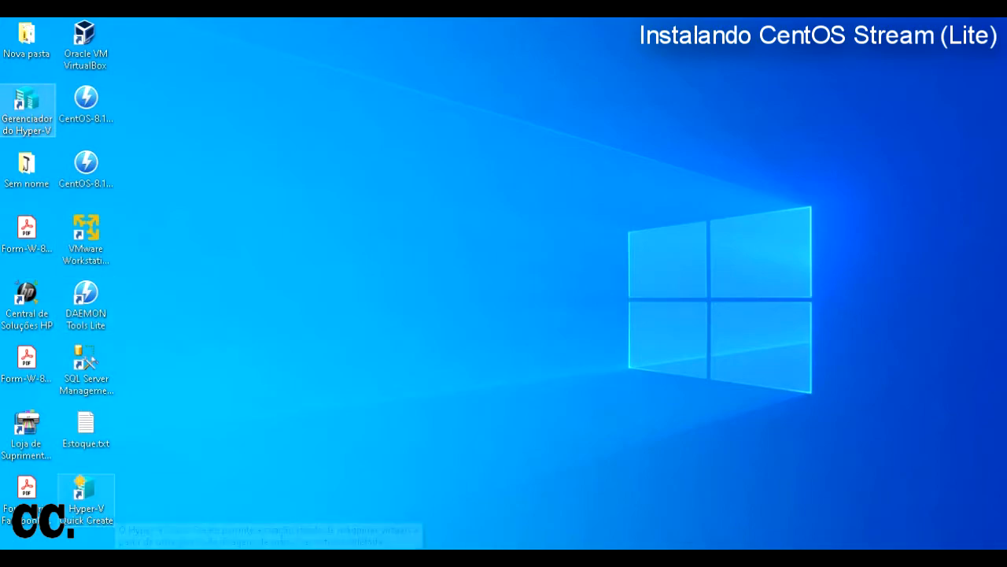
left_click(99, 501)
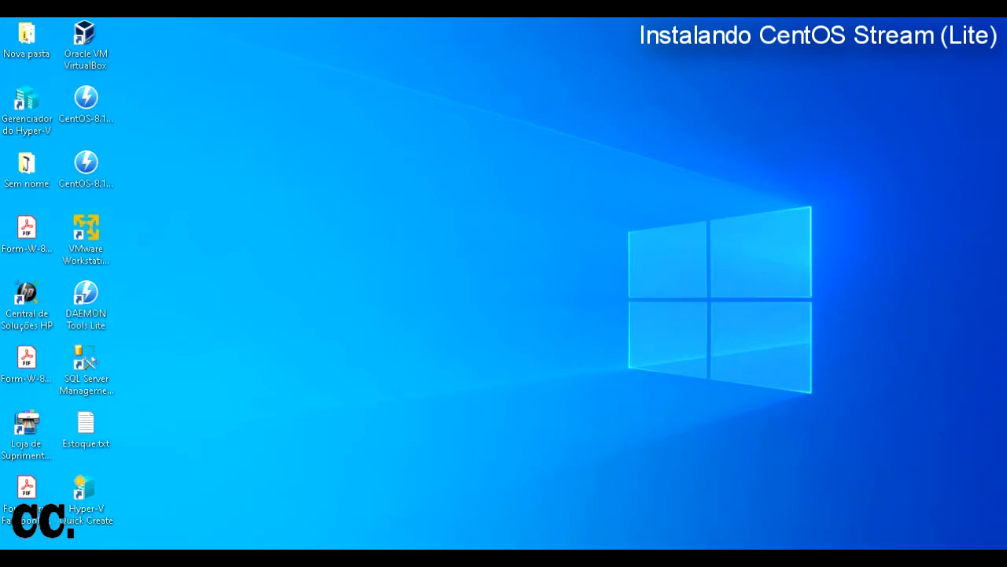
key("super")
scroll(142, 299, "down", 20)
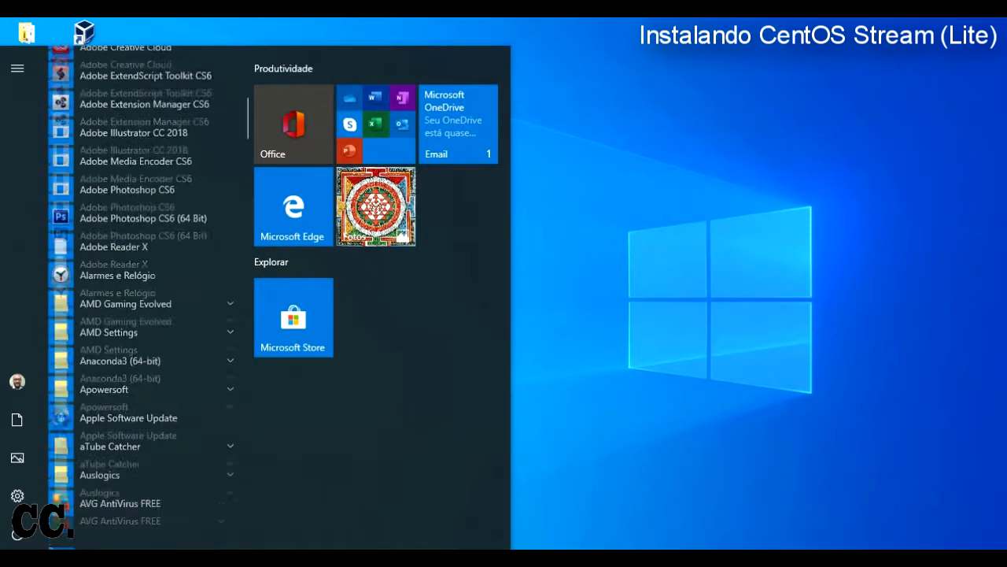
key("Escape")
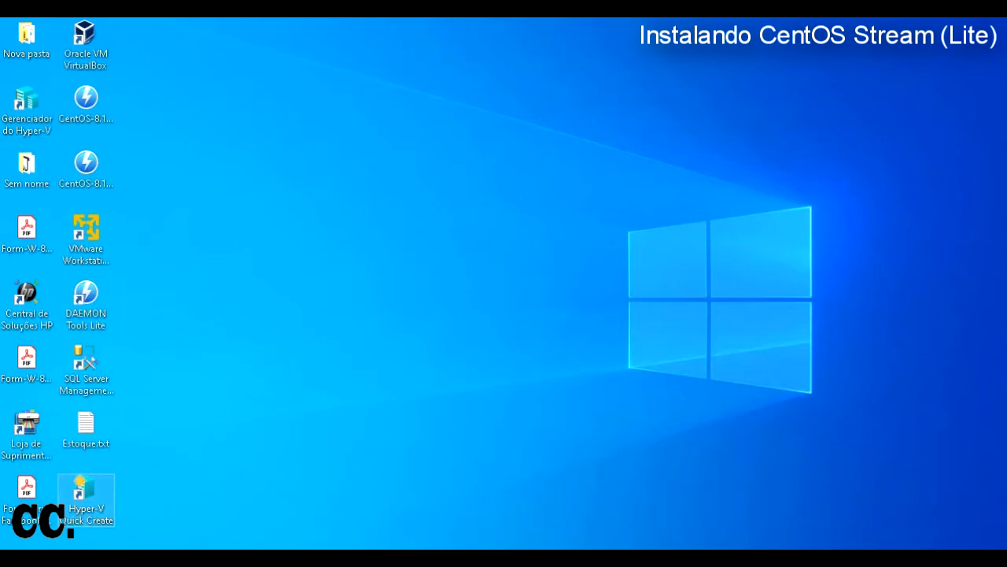
Step: In Quick Create, view MSIX Packaging Tool, Ubuntu 18.04.3, Ubuntu 19.10 and Windows 10 dev details
double_click(86, 499)
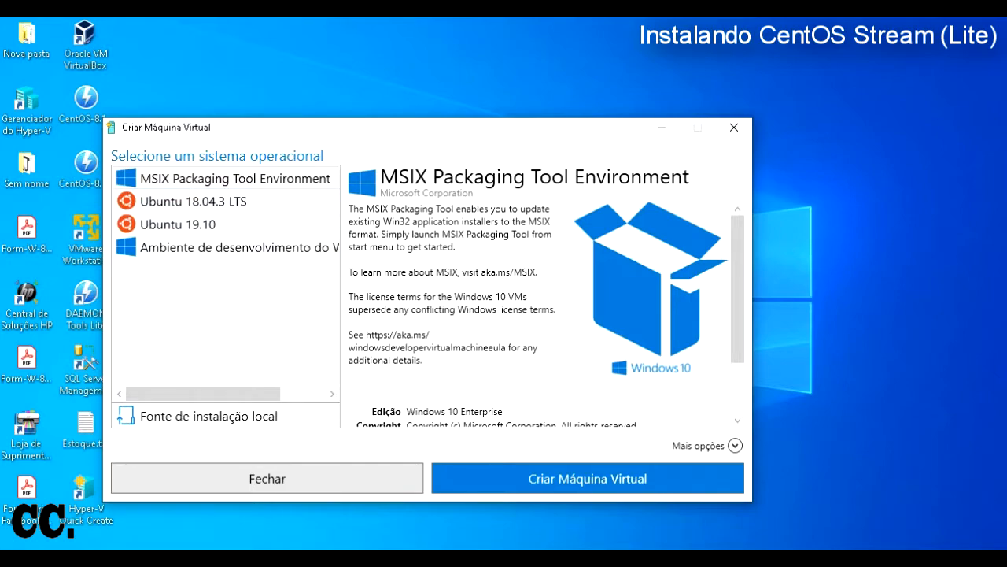
left_click(207, 178)
left_click(207, 202)
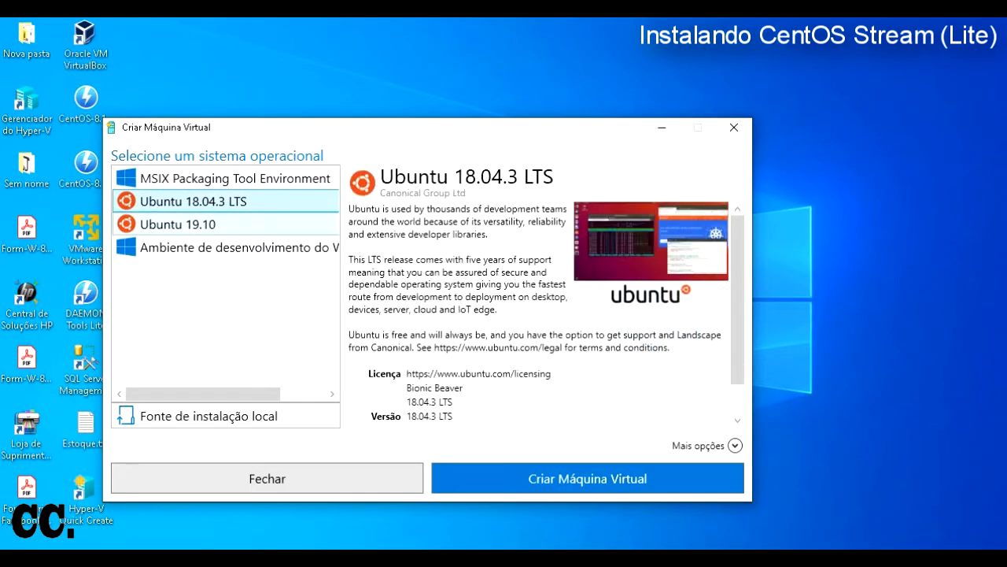
left_click(178, 224)
left_click(238, 248)
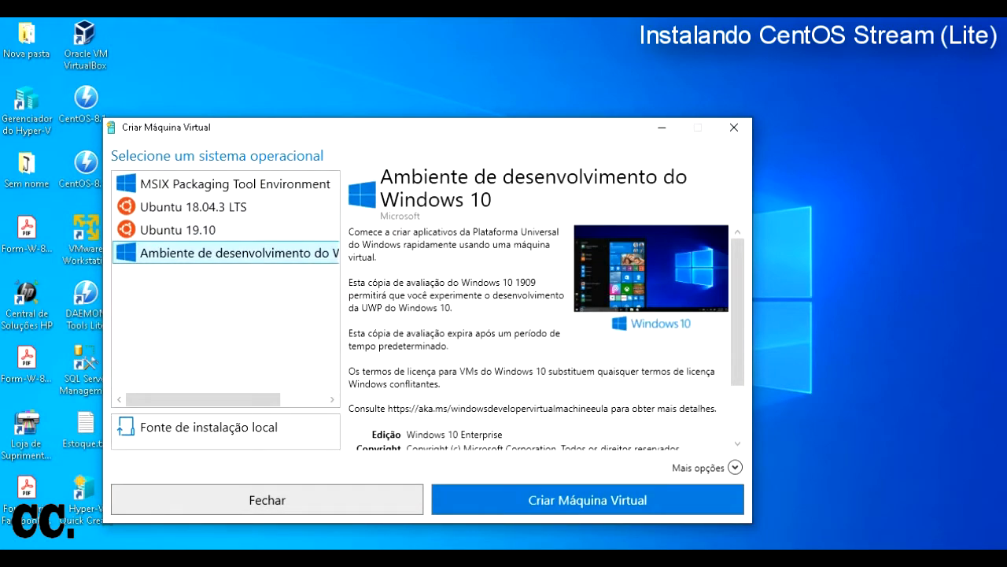
scroll(543, 338, "down", 2)
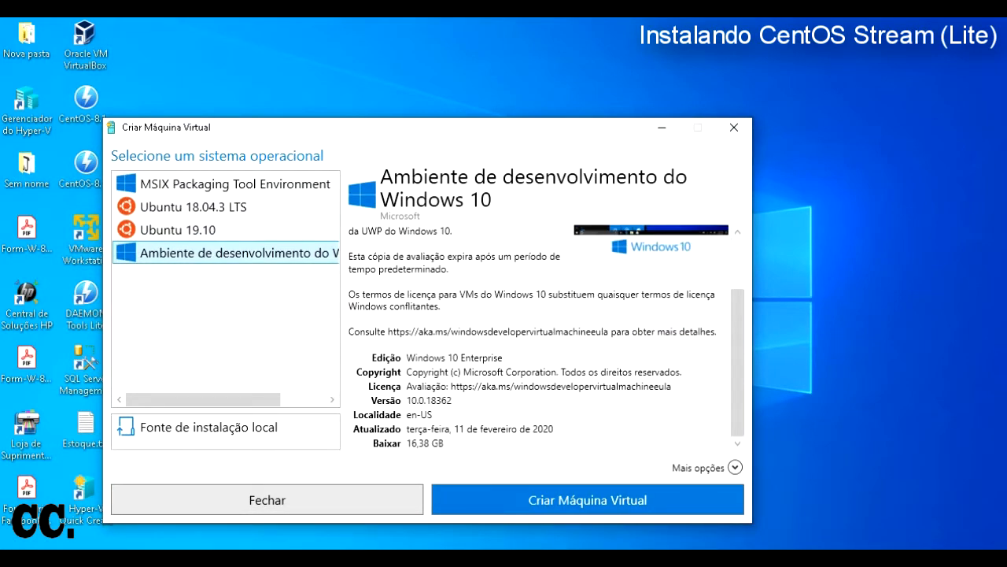
left_click(234, 183)
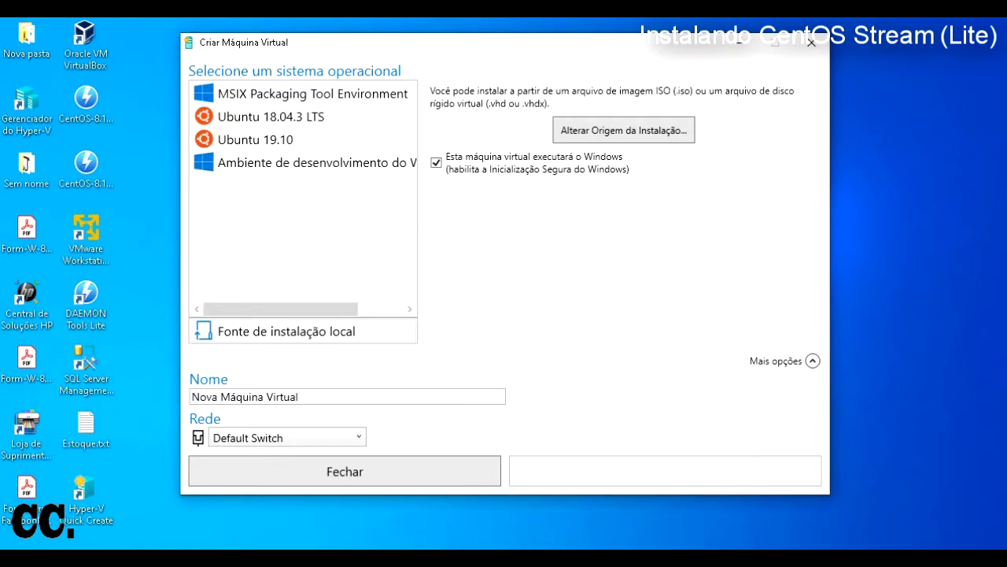
Step: Close Quick Create, launch Hyper-V Manager and choose New > Virtual Machine
left_click(812, 42)
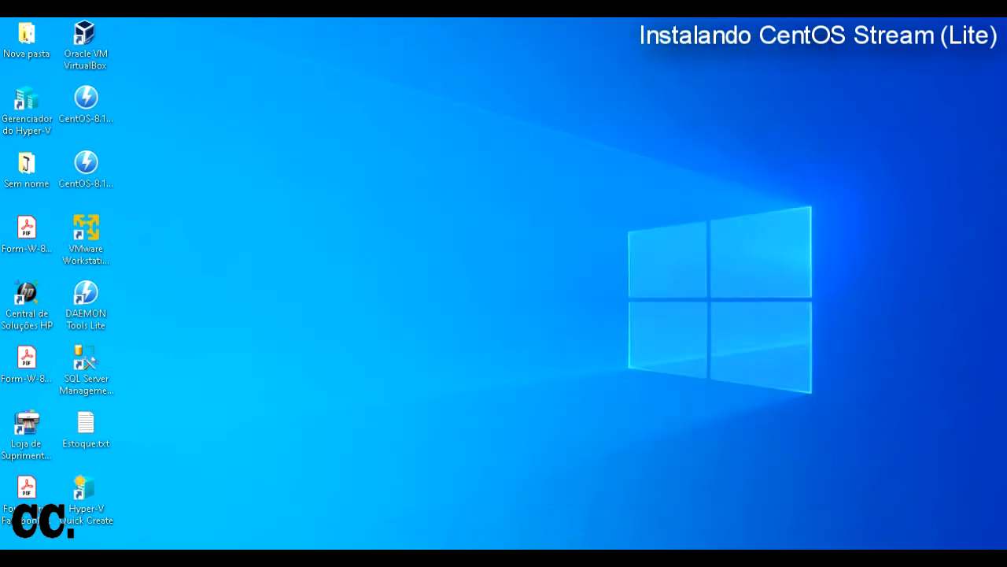
double_click(27, 108)
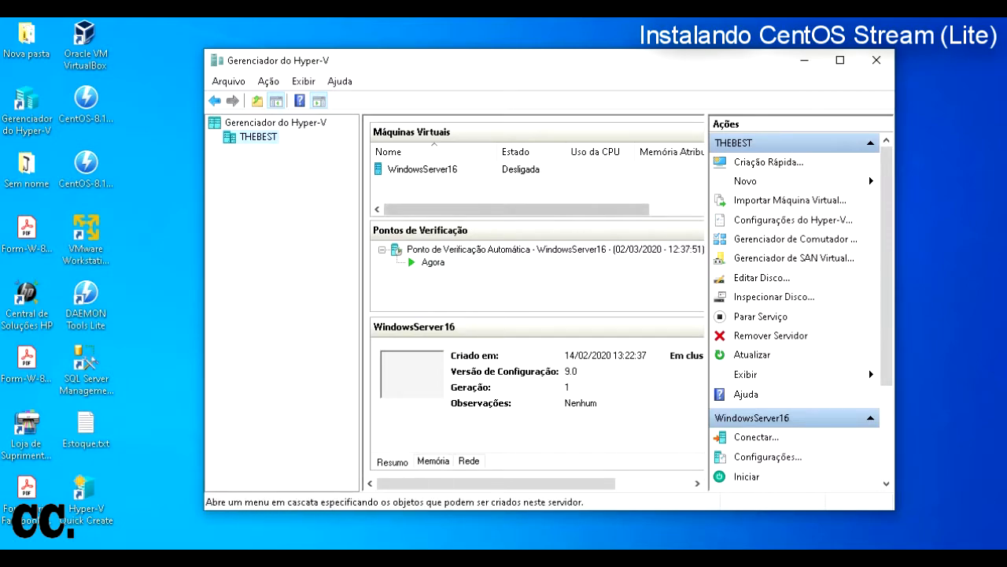
left_click(746, 181)
left_click(931, 182)
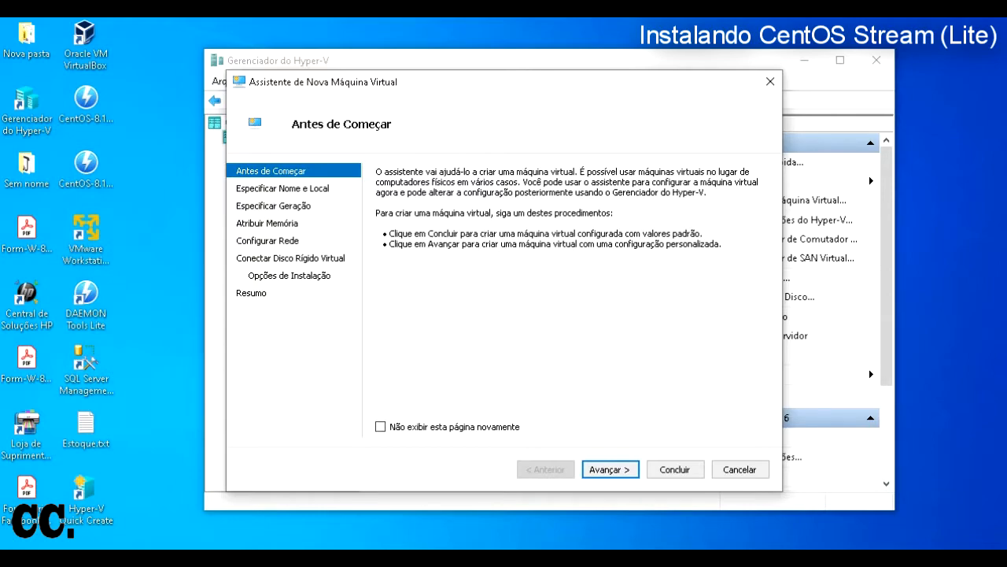
Step: Name the virtual machine CentOSLt and check the CentOS ISO's 597 MB size
key("Return")
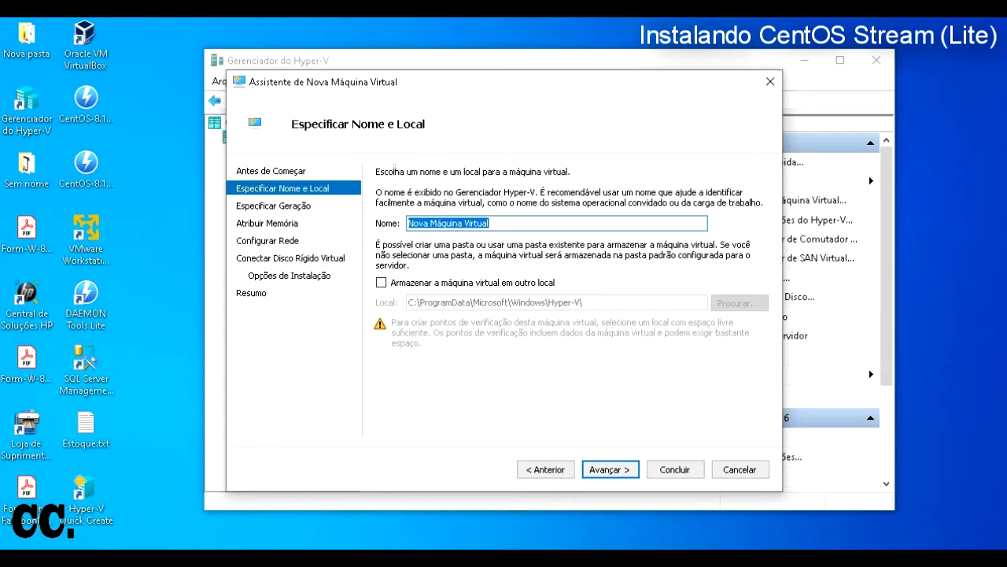
type("C")
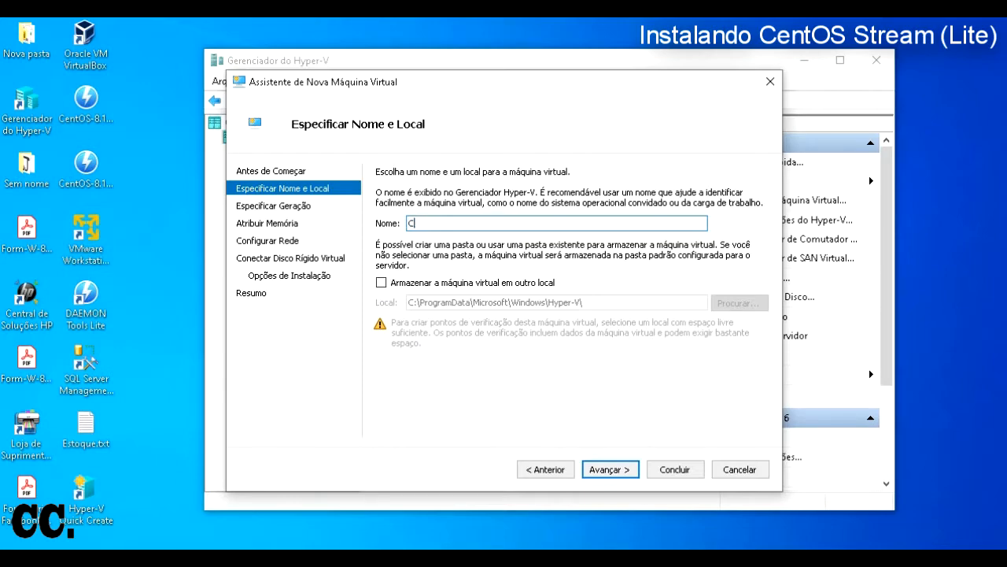
type("entOSLt")
left_click(86, 169)
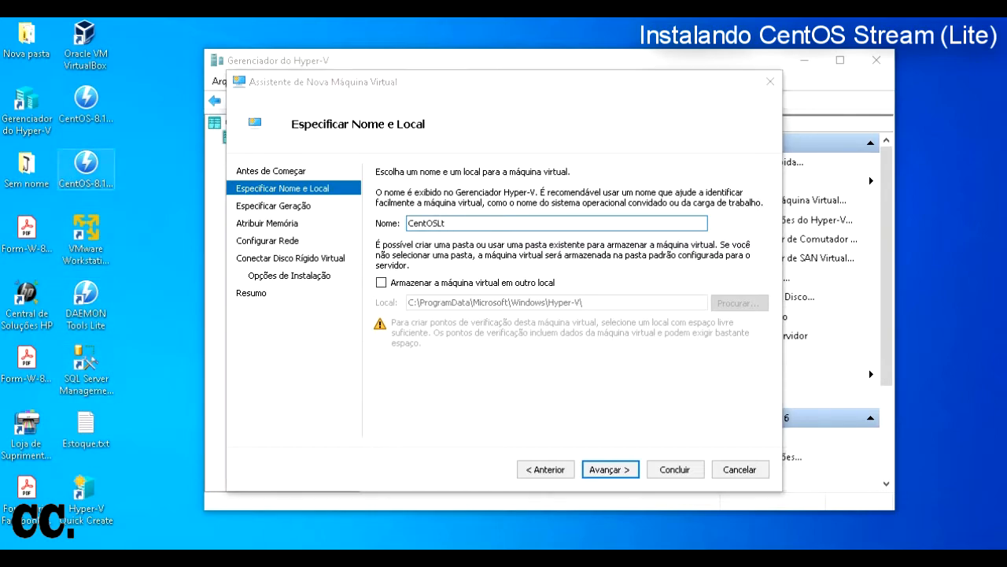
right_click(85, 169)
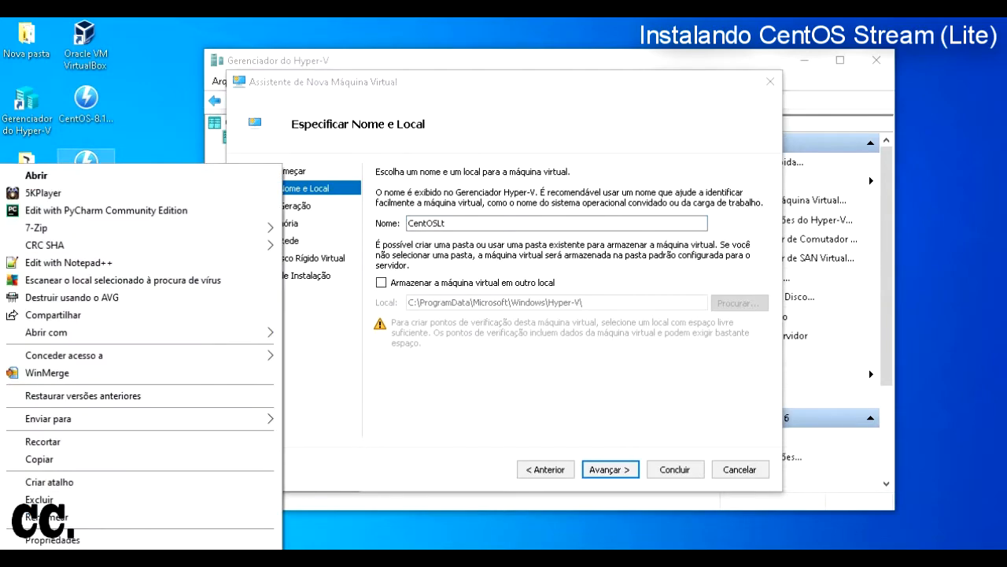
left_click(87, 539)
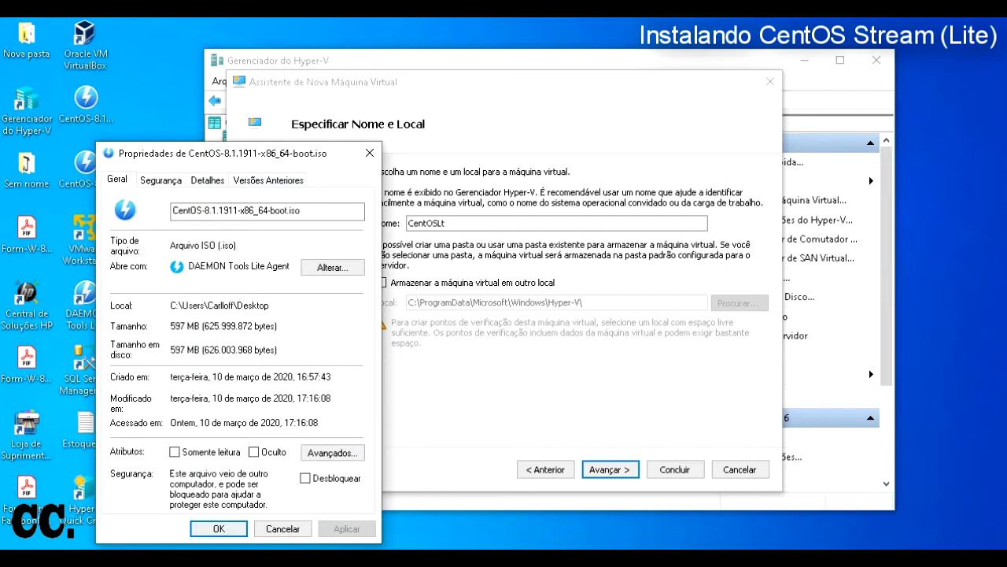
left_click_drag(200, 349, 170, 349)
left_click(369, 153)
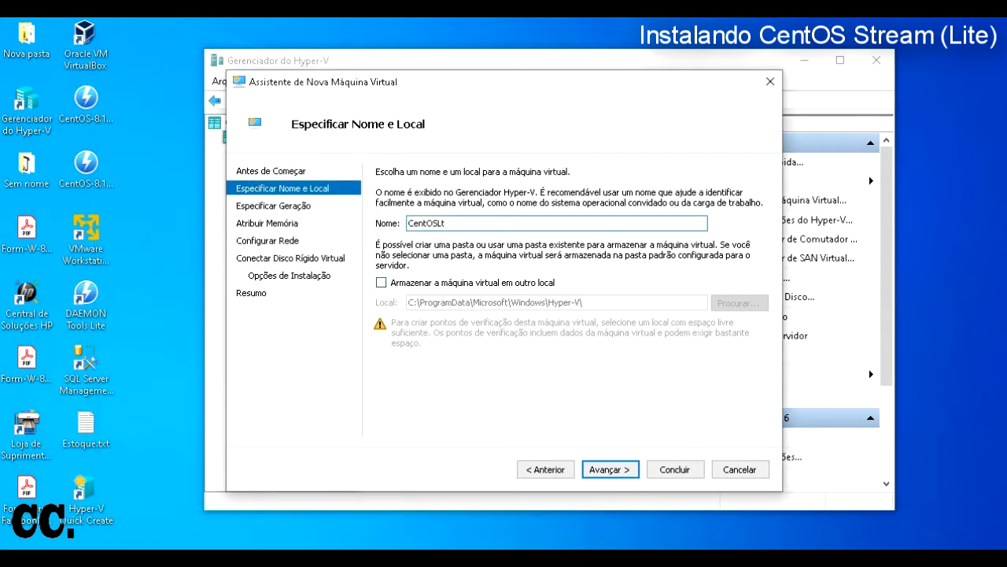
Step: Store the machine in the custom location C:\Windows\Hyper-V\ and continue
left_click(382, 283)
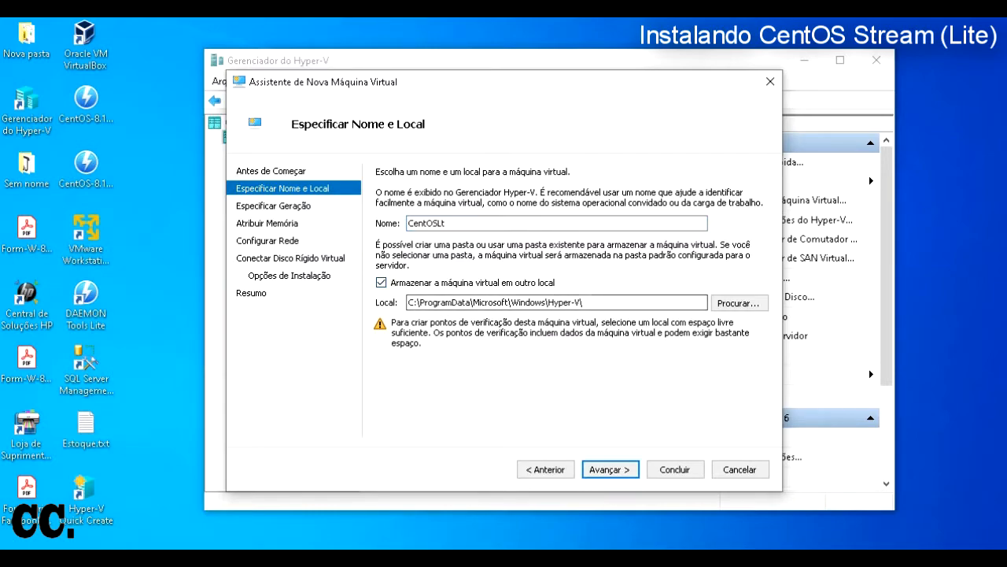
key("BackSpace")
key("BackSpace")
key("BackSpace")
key("BackSpace")
key("BackSpace")
key("BackSpace")
key("BackSpace")
key("BackSpace")
key("BackSpace")
key("BackSpace")
key("BackSpace")
key("BackSpace")
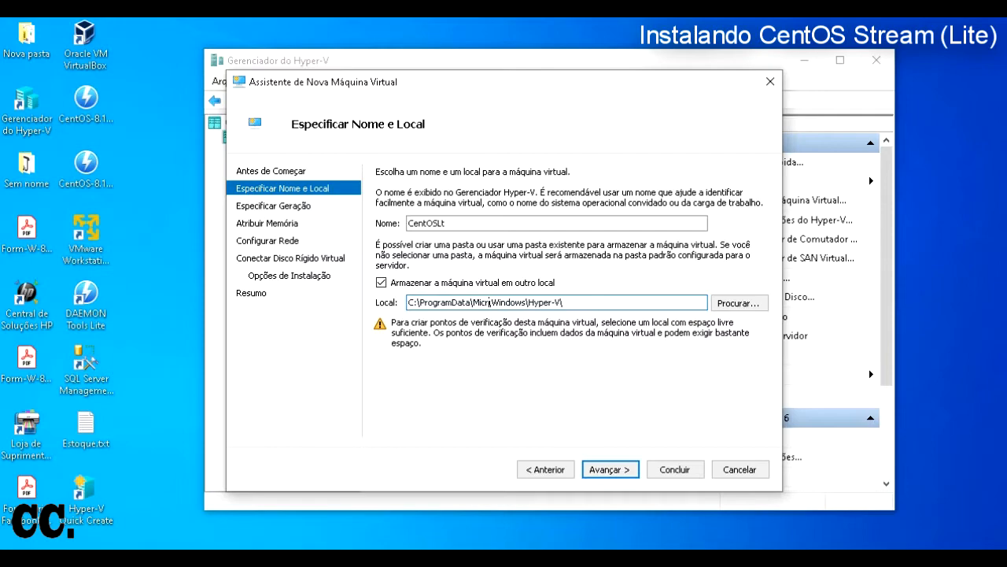
key("BackSpace")
key("BackSpace")
key("BackSpace")
key("BackSpace")
key("BackSpace")
key("BackSpace")
key("BackSpace")
key("BackSpace")
key("BackSpace")
key("BackSpace")
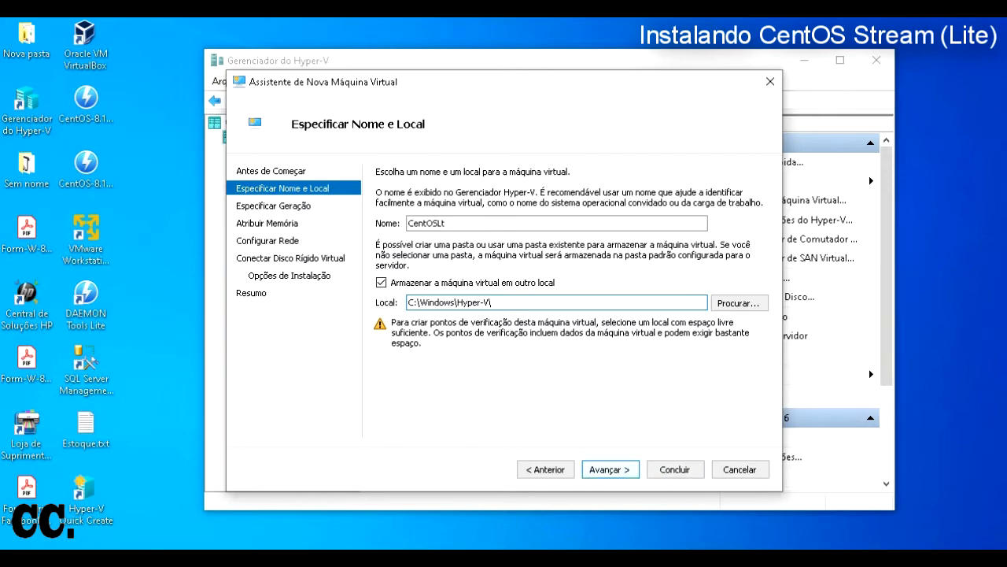
key("Return")
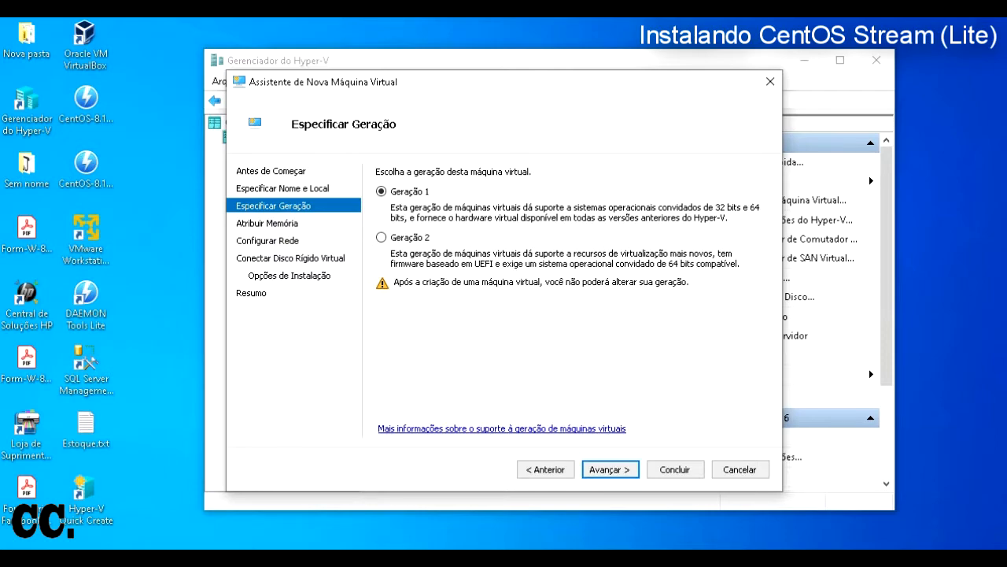
Step: Check the installed RAM in system information, then keep Generation 1 and continue
key("super+Pause")
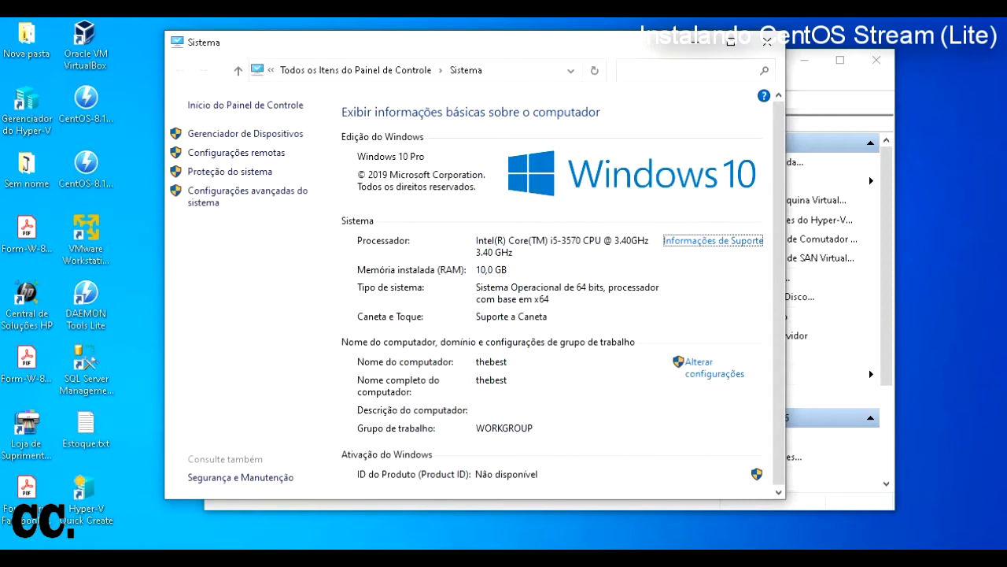
left_click(767, 41)
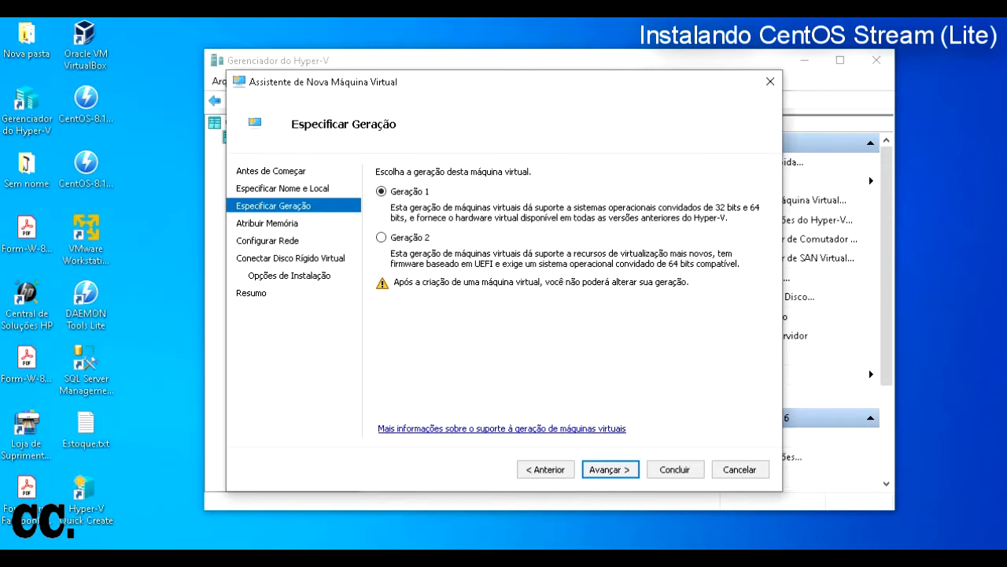
left_click(86, 45)
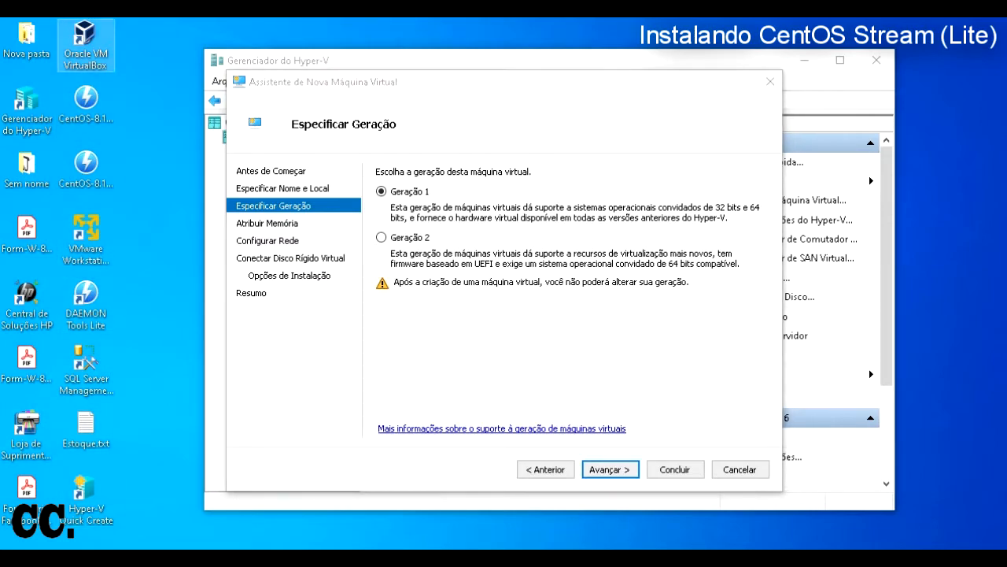
left_click(503, 354)
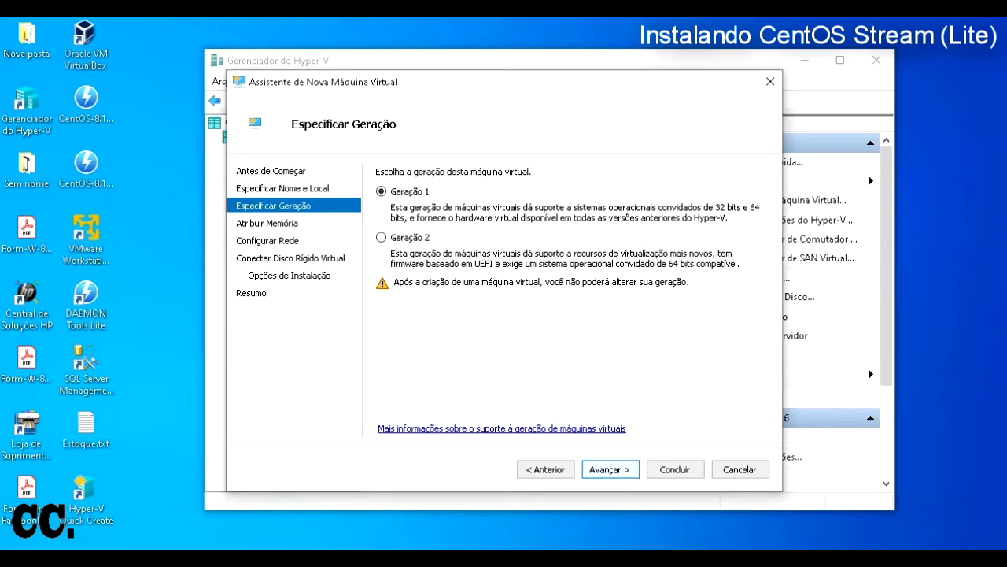
key("Return")
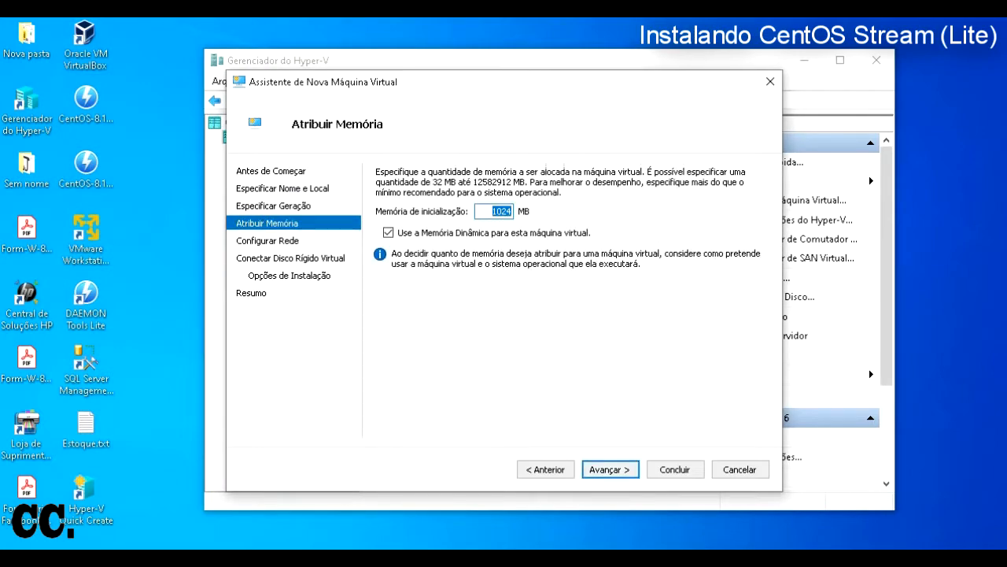
Step: Enter 2048 MB as startup memory and continue to the network page
type("2048")
left_click(610, 469)
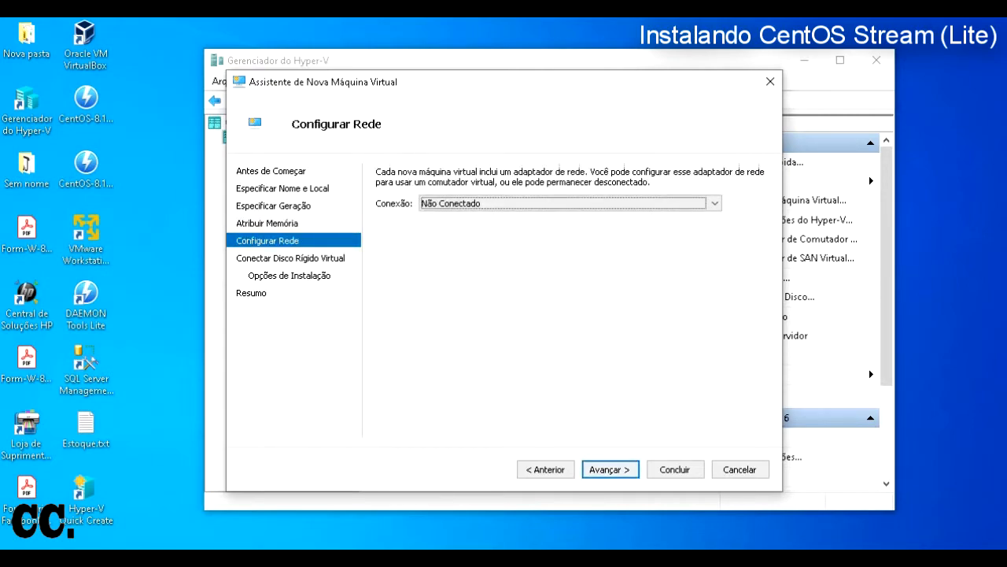
Step: Keep the network connection set to Not Connected and proceed to the disk page
left_click(714, 203)
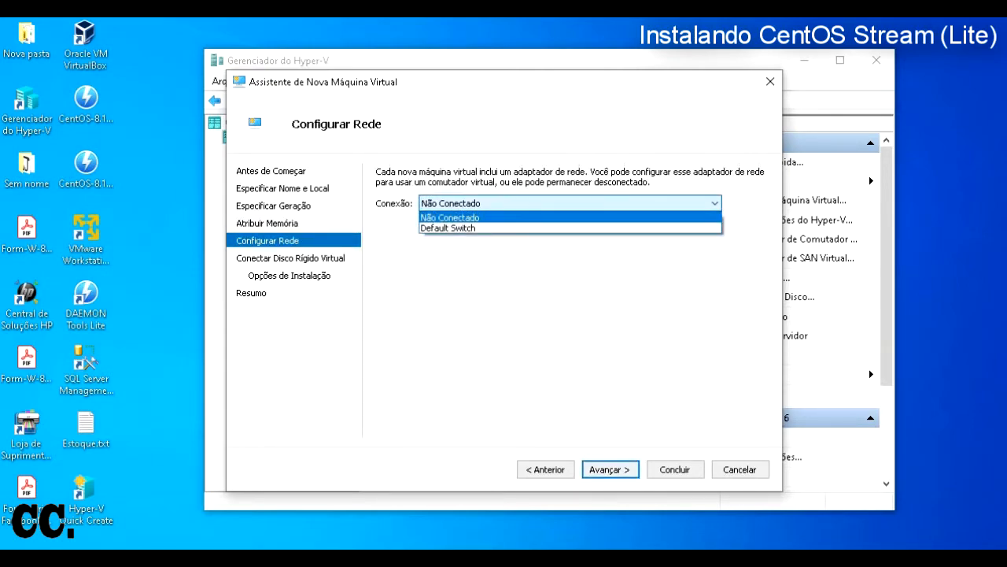
left_click(450, 218)
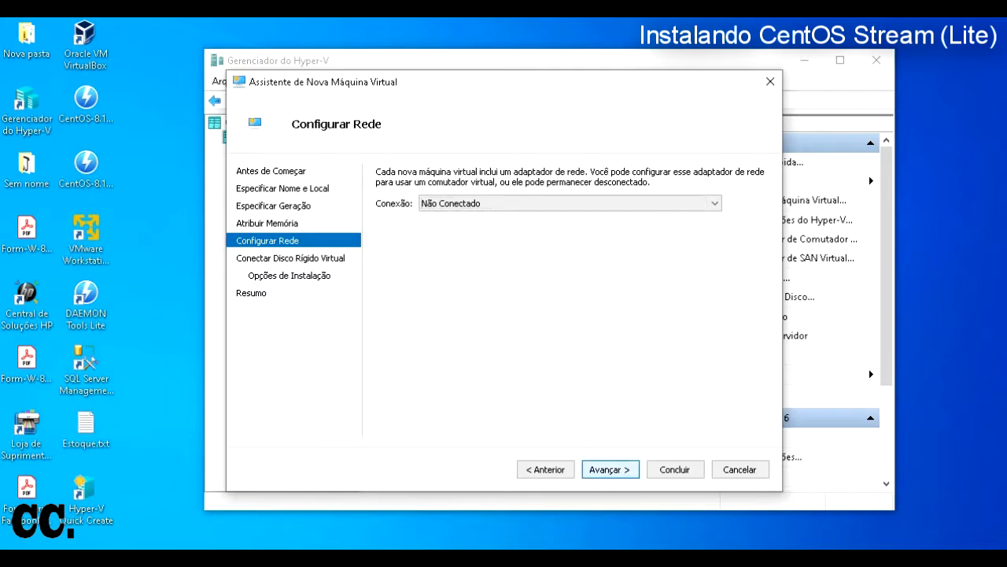
key("Return")
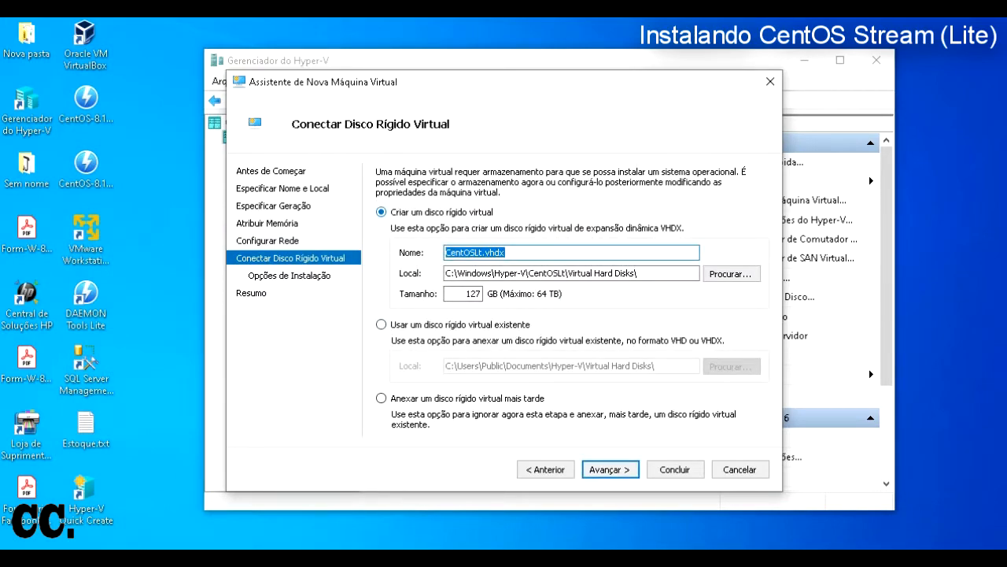
Step: Switch back to creating a new virtual hard disk and type 20 as its size
left_click(381, 324)
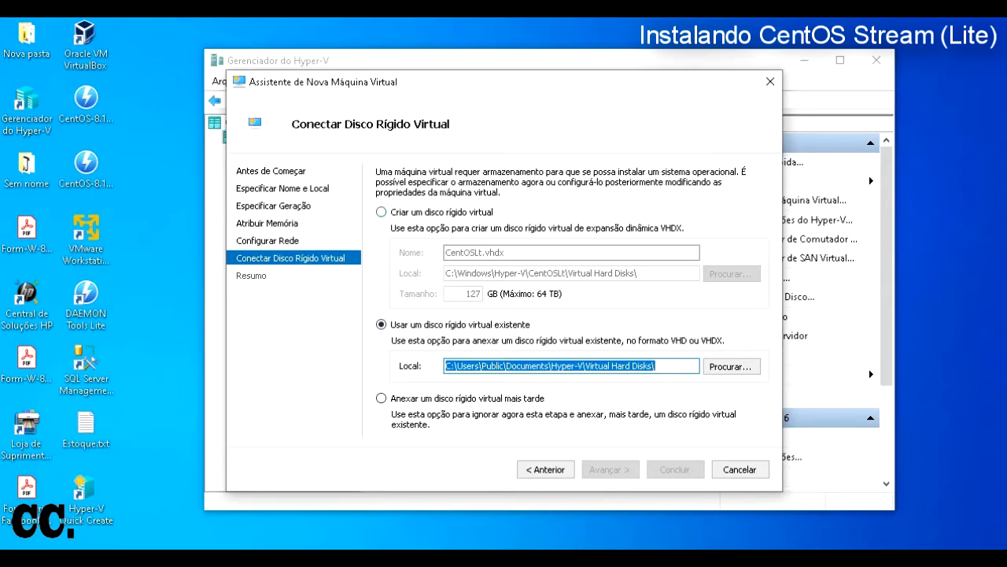
left_click(382, 212)
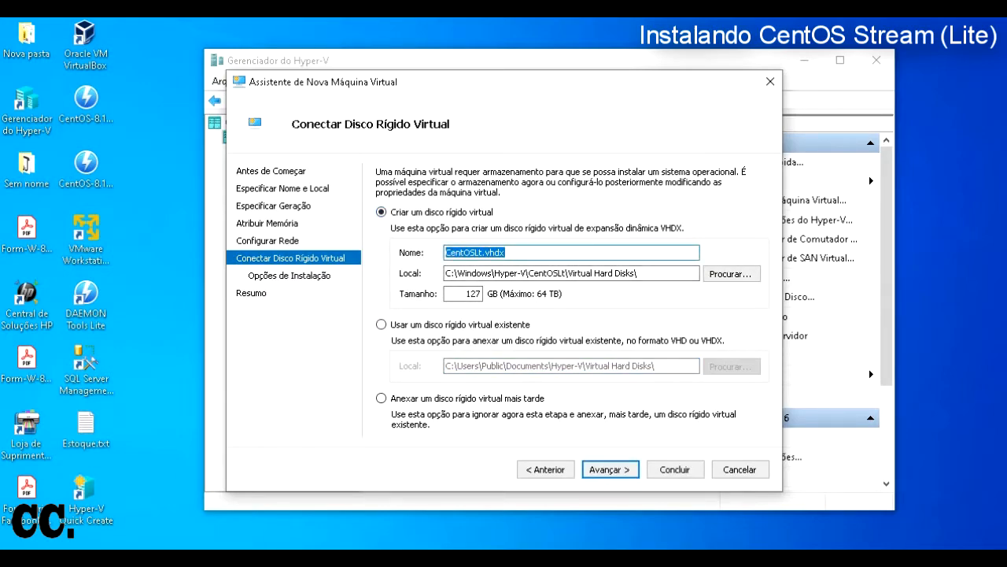
double_click(472, 293)
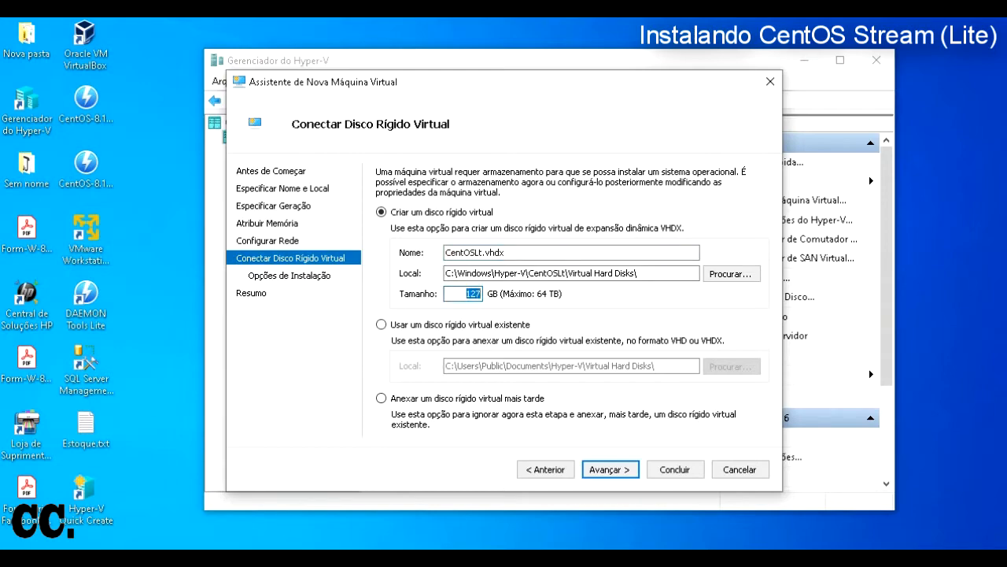
type("20")
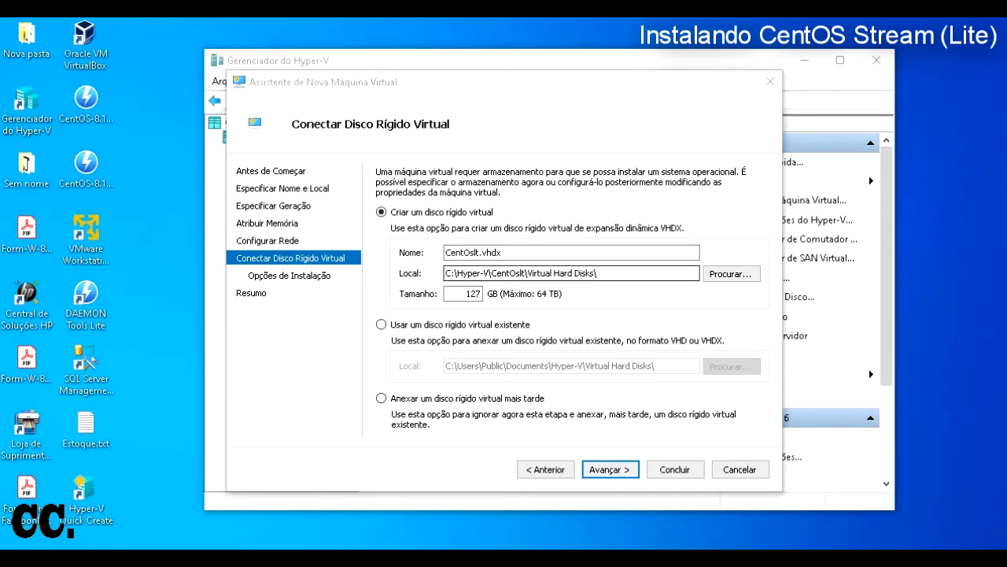
Step: Enter 20 GB as the disk size and inspect the disk's path and CentOslt.vhdx name
left_click(457, 273)
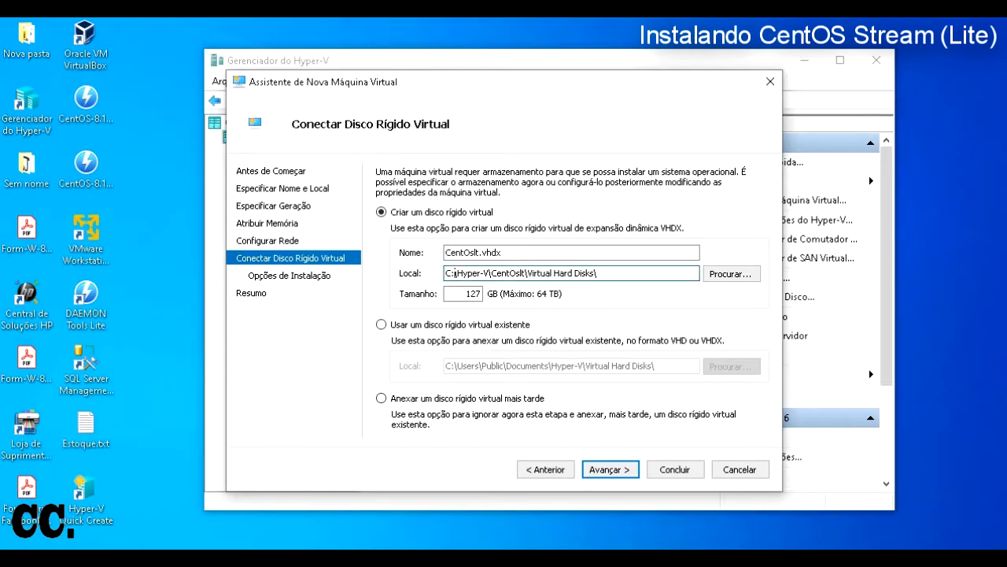
key("Tab")
type("20")
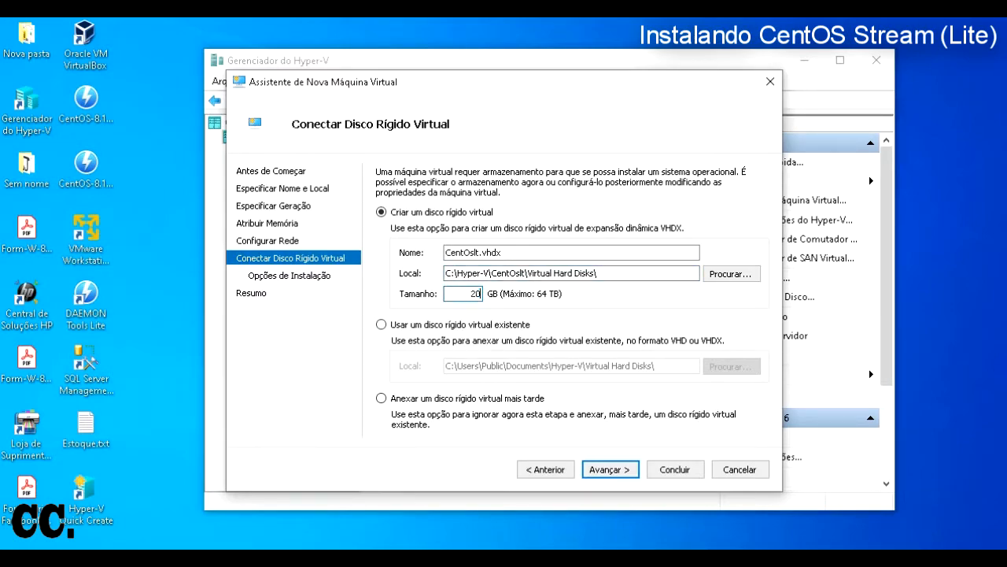
left_click(473, 273)
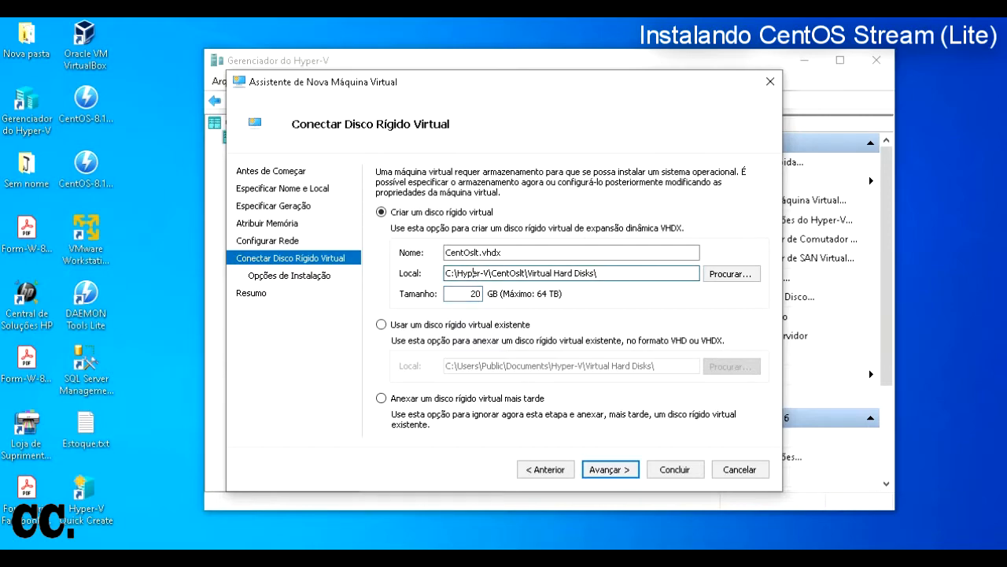
left_click_drag(491, 273, 446, 273)
left_click(598, 273)
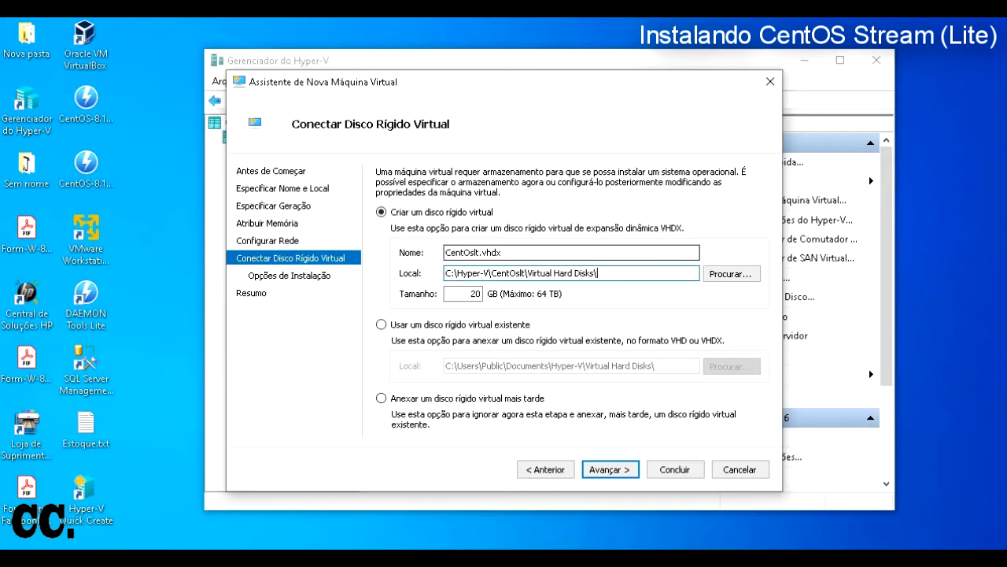
left_click_drag(504, 252, 445, 253)
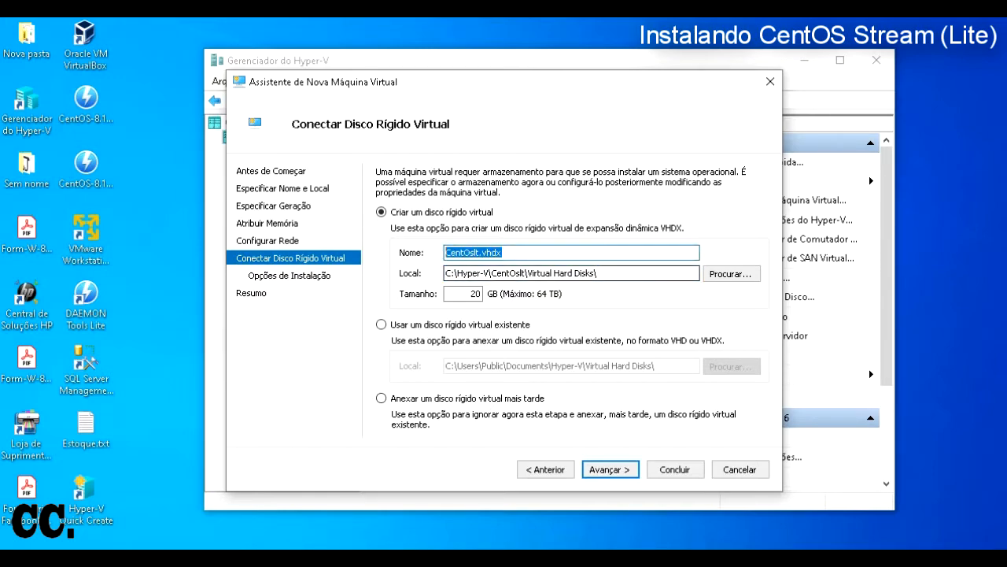
Step: Compare the other disk options, return to creating the new 20 GB disk, and continue
left_click(381, 324)
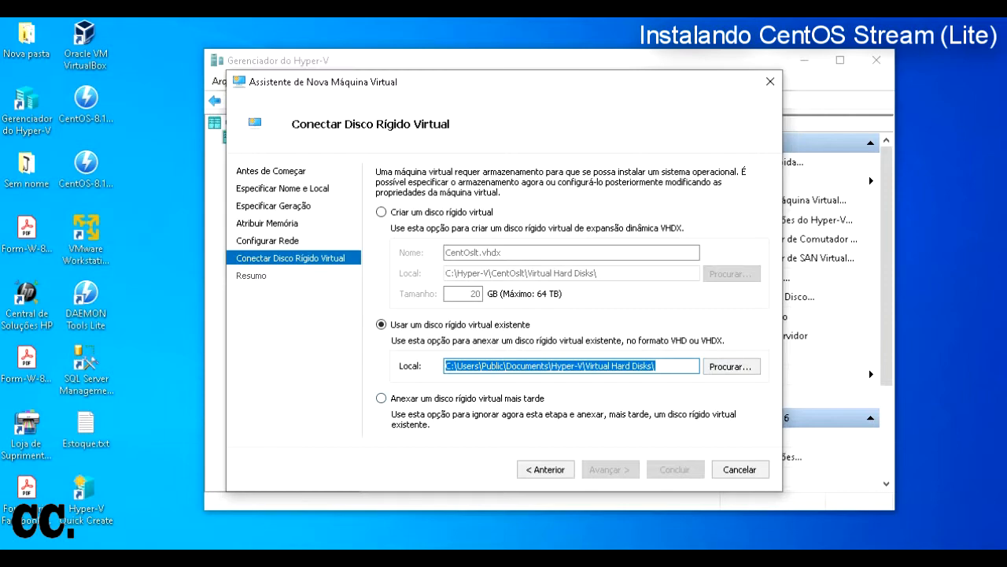
left_click(382, 399)
left_click(381, 212)
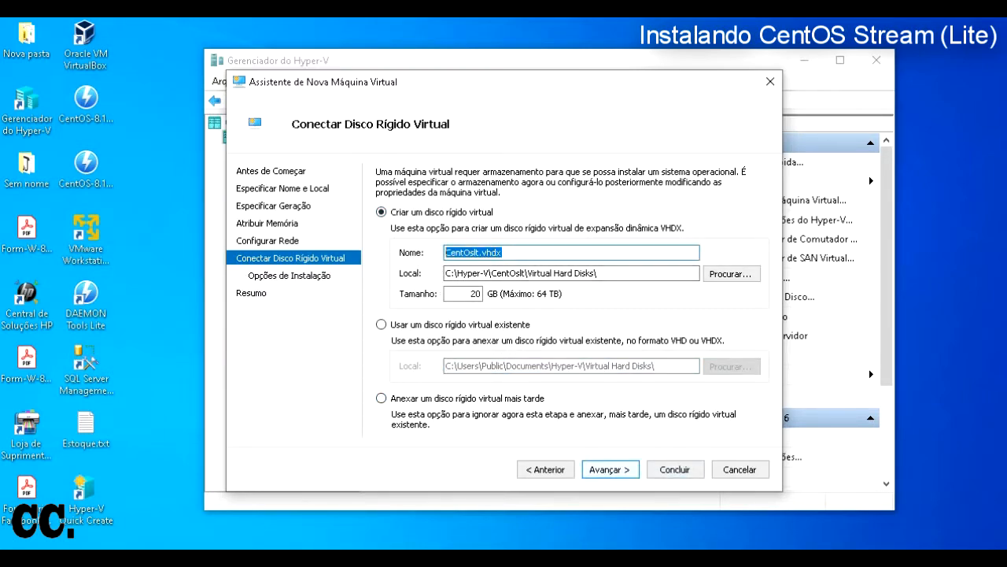
double_click(474, 293)
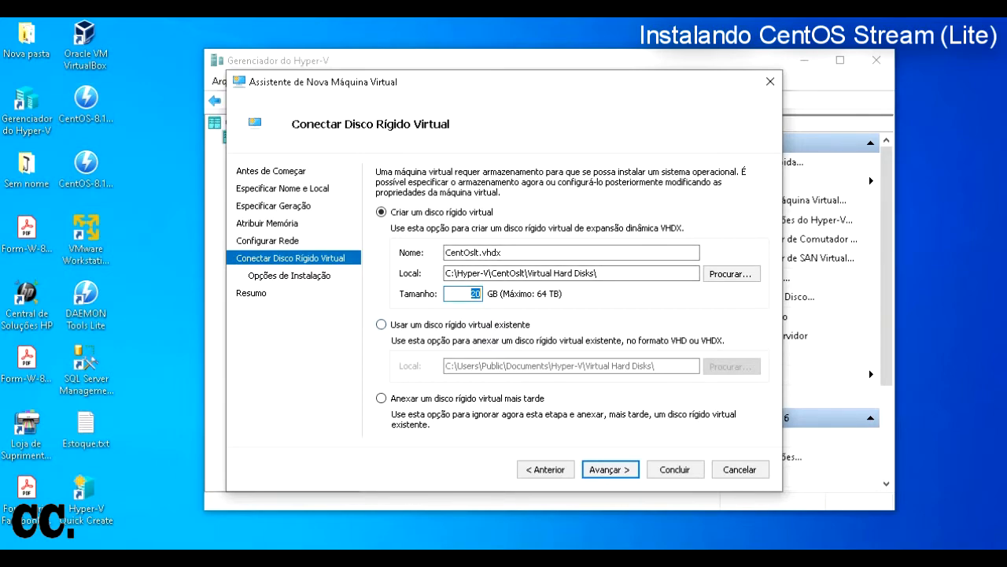
key("Return")
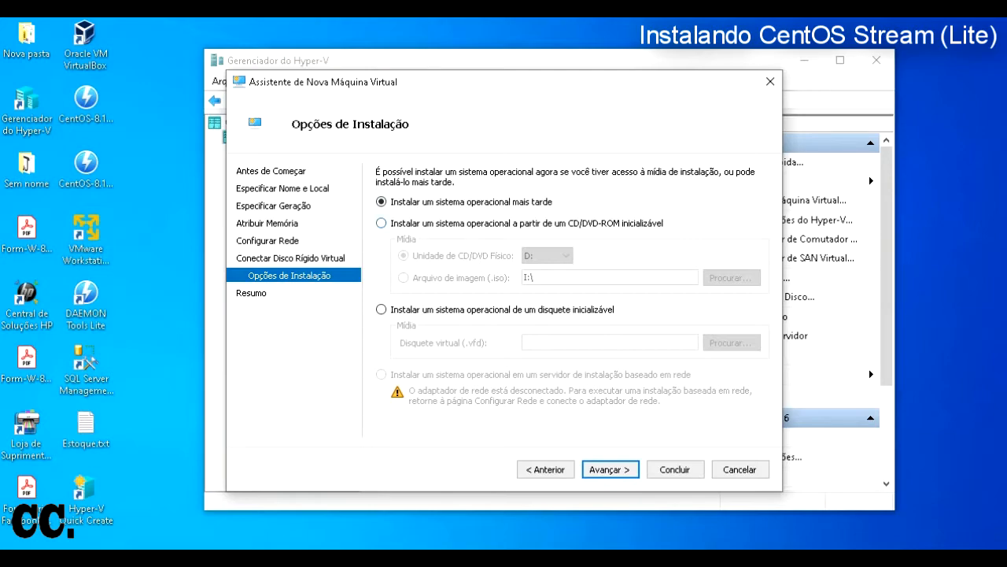
Step: Compare the installation options and settle on installing from a bootable CD/DVD-ROM ISO image
left_click(381, 224)
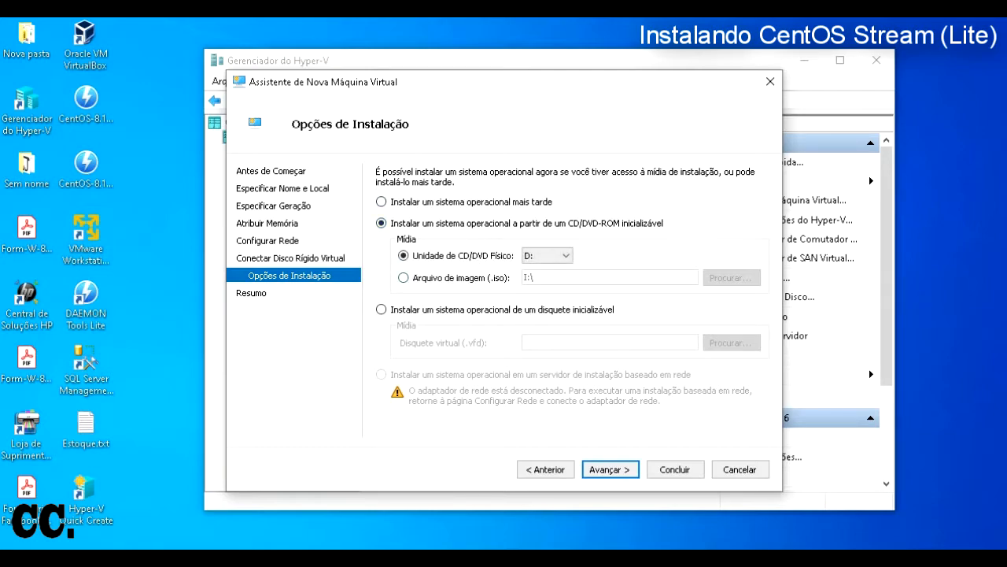
left_click(404, 278)
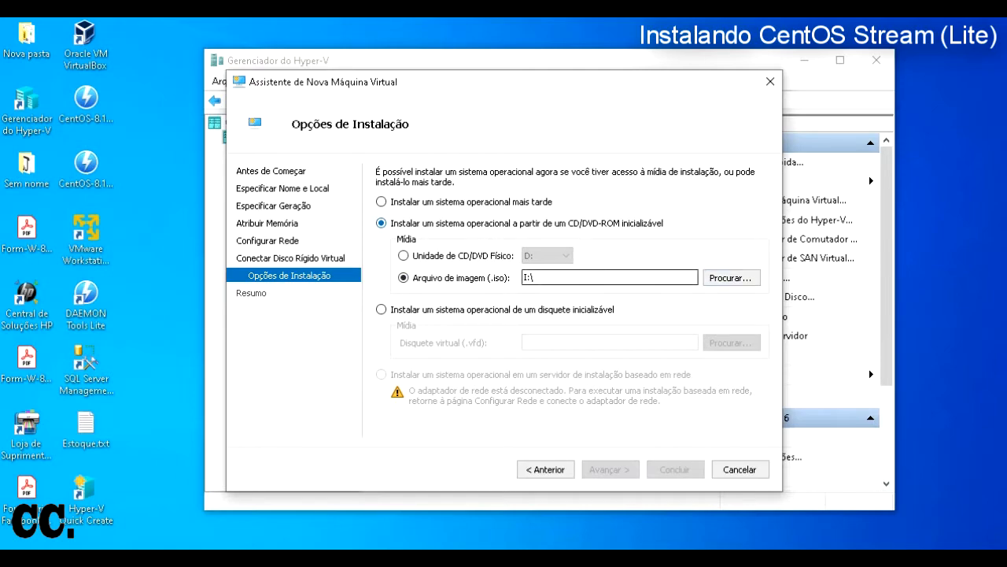
left_click(382, 203)
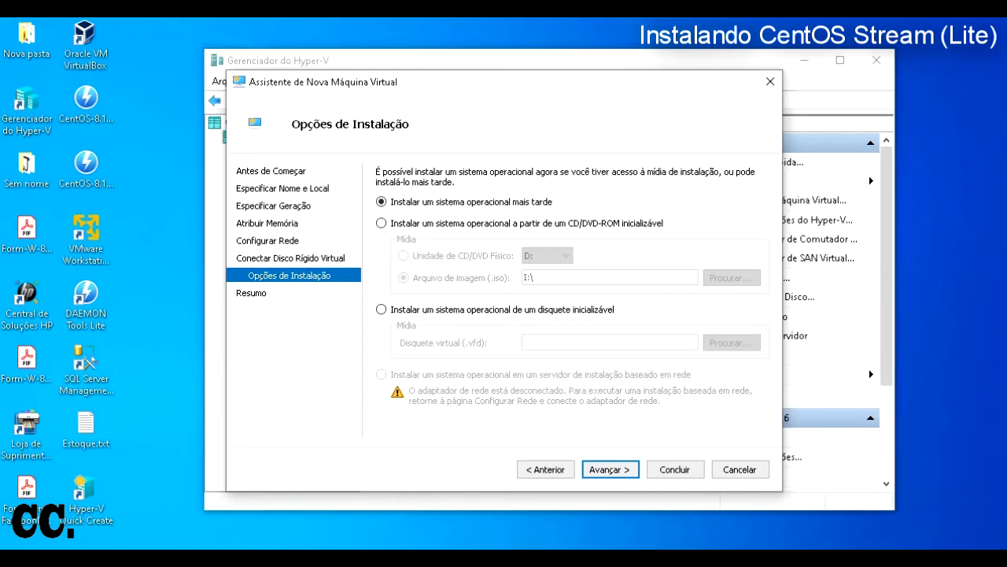
left_click(382, 309)
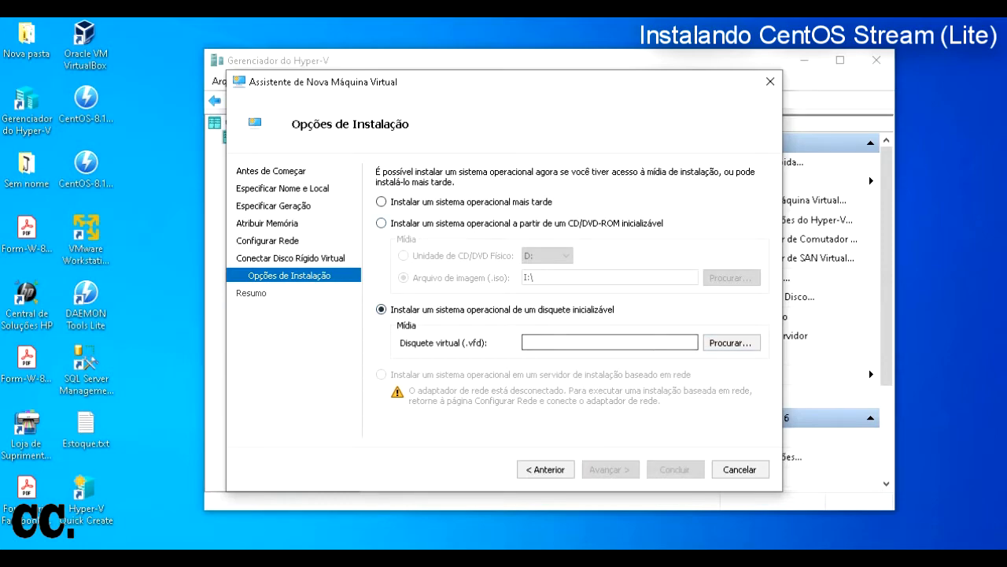
left_click(382, 223)
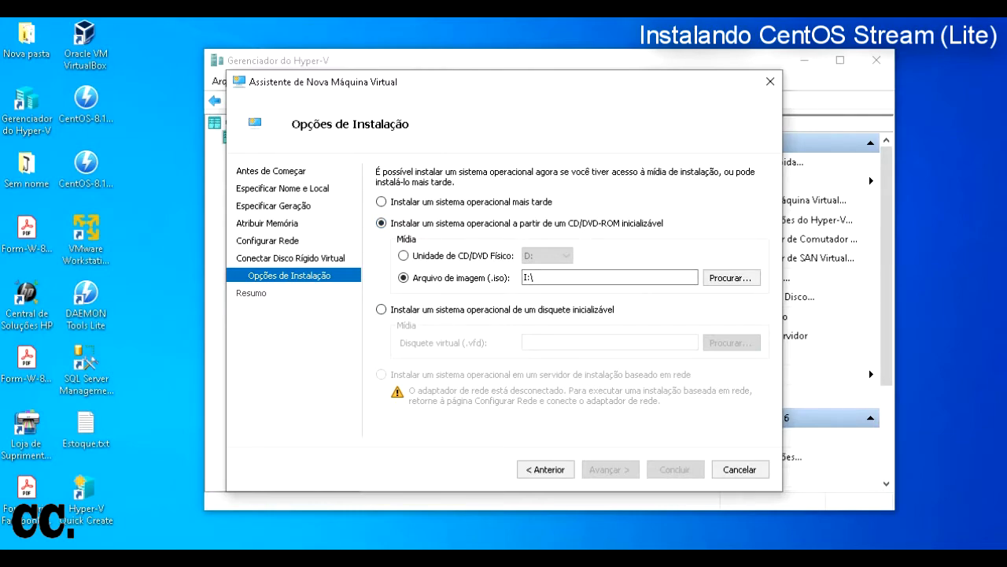
Step: Choose CentOS-8.1.1911-x86_64-boot.iso from the Desktop as the install image and continue
left_click(731, 278)
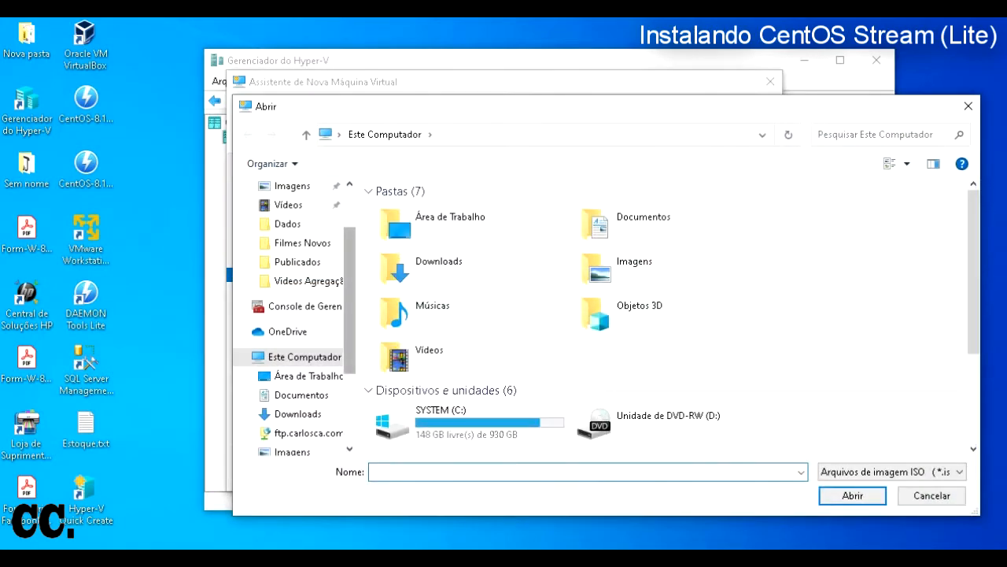
double_click(441, 224)
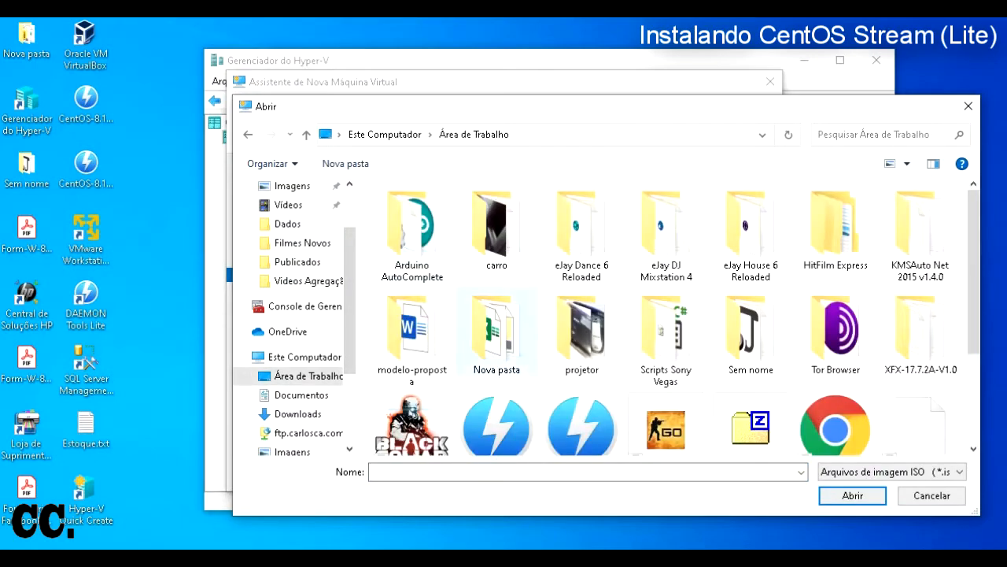
scroll(497, 358, "down", 3)
left_click(581, 303)
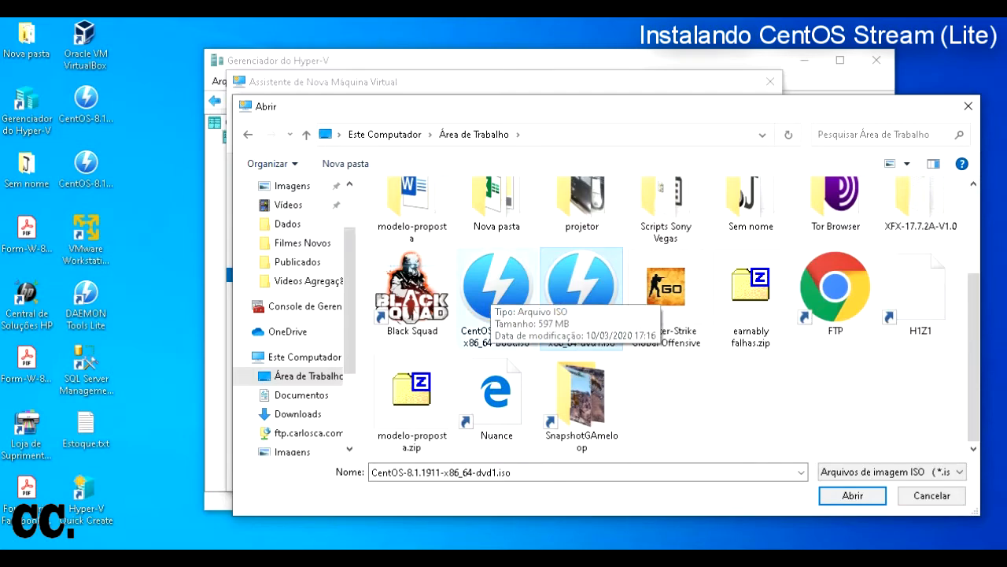
left_click(492, 293)
left_click(852, 496)
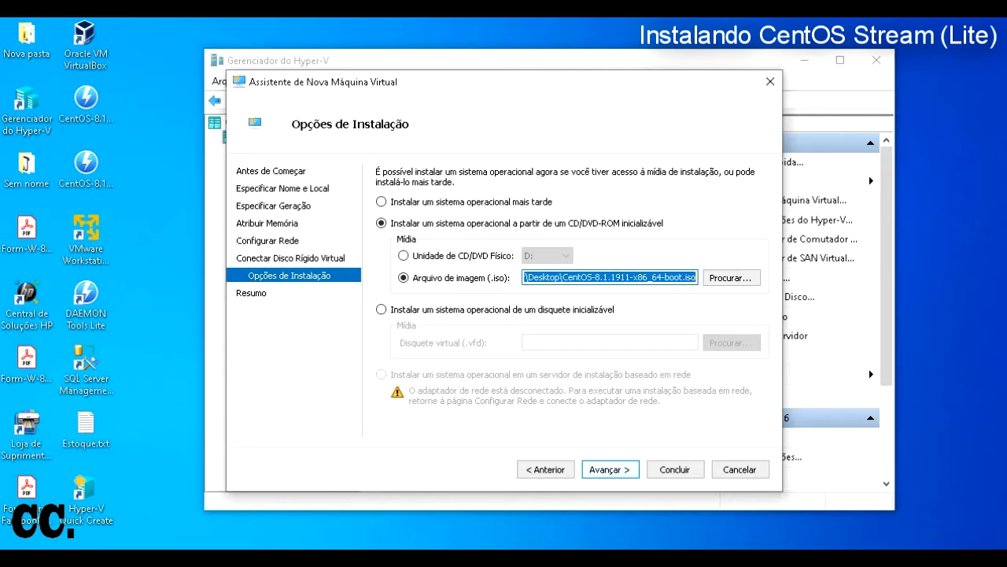
key("Return")
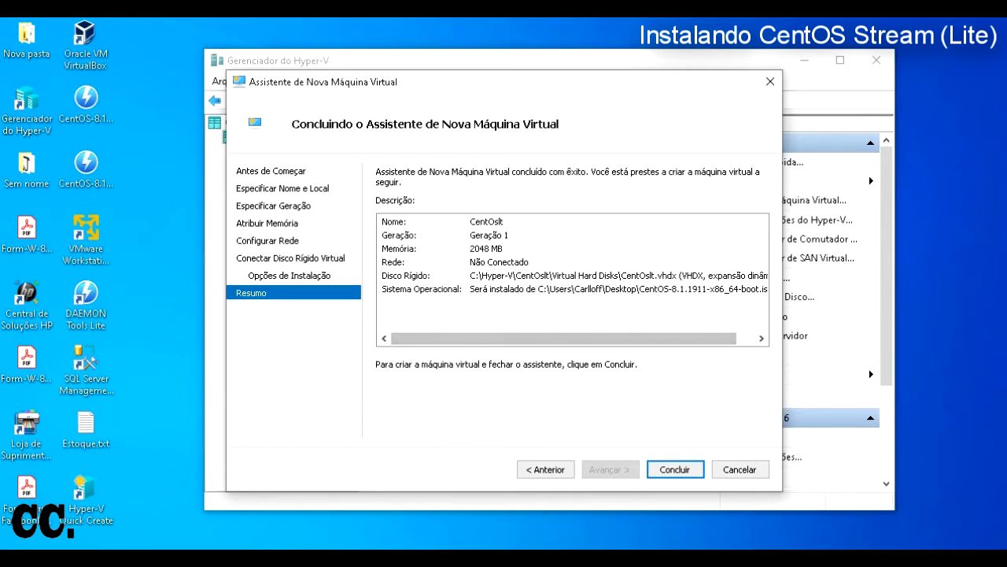
Step: Finish creating the CentOslt virtual machine and create a checkpoint of it
key("Return")
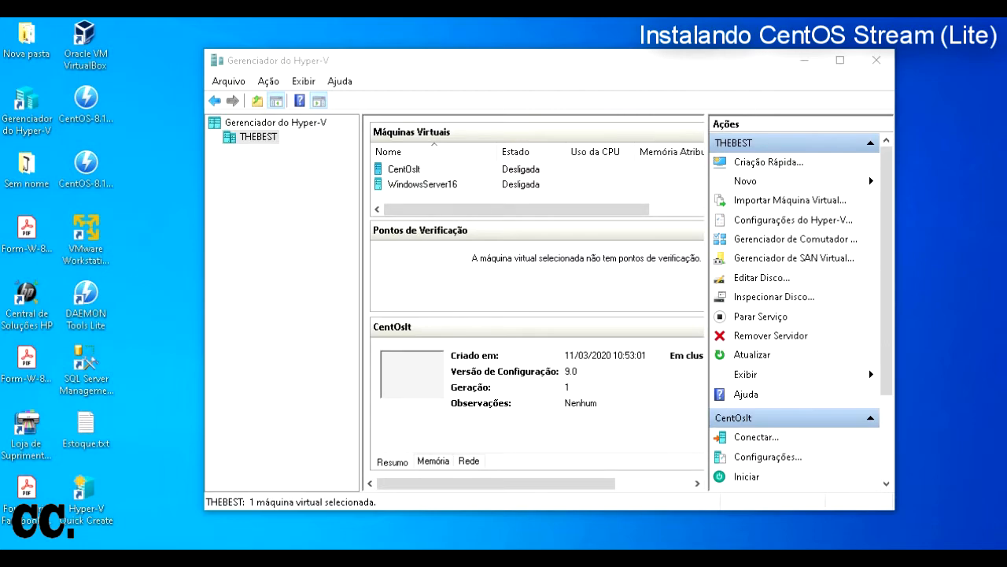
right_click(407, 168)
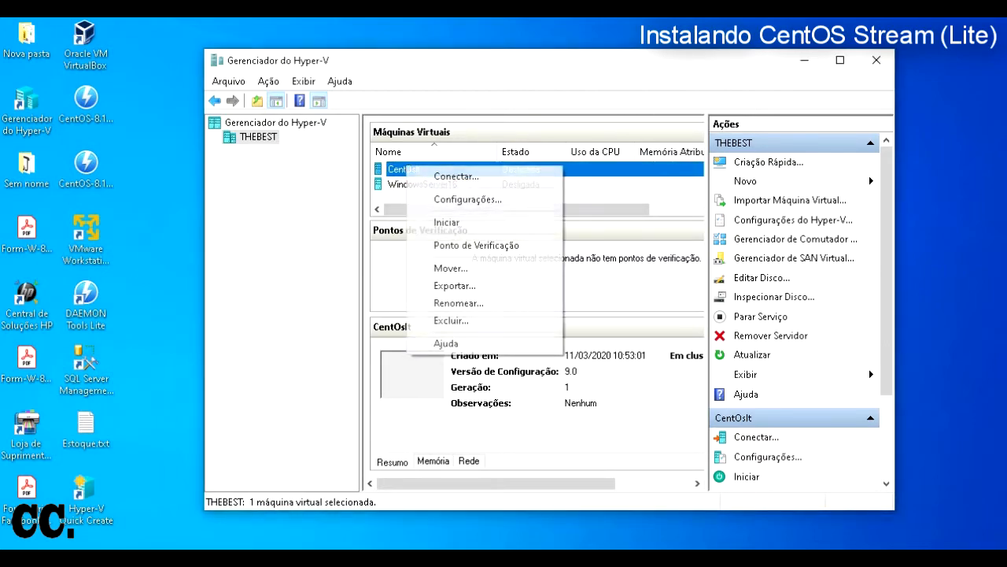
key("Return")
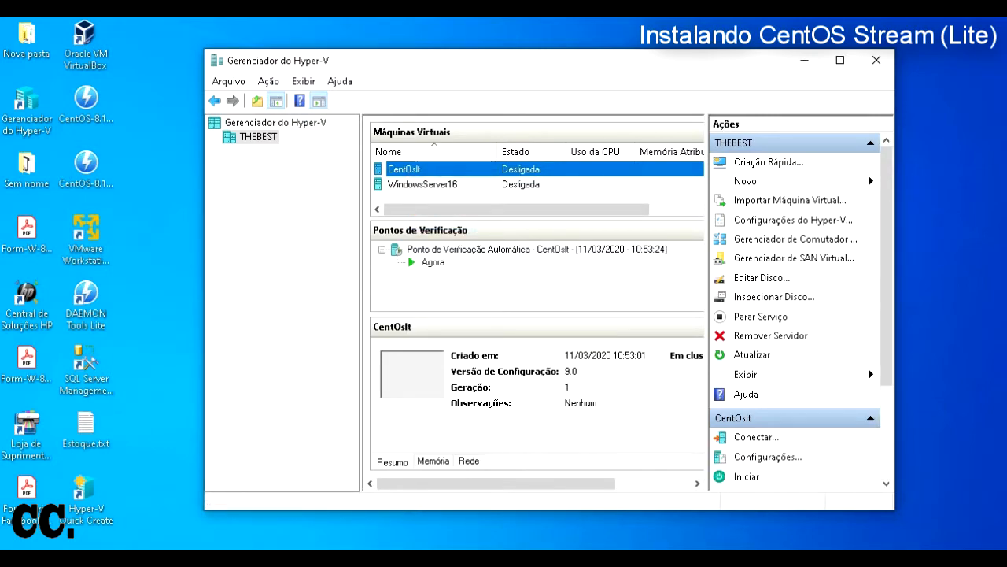
Step: Connect to CentOslt and move its connection window further left
right_click(417, 166)
left_click(463, 176)
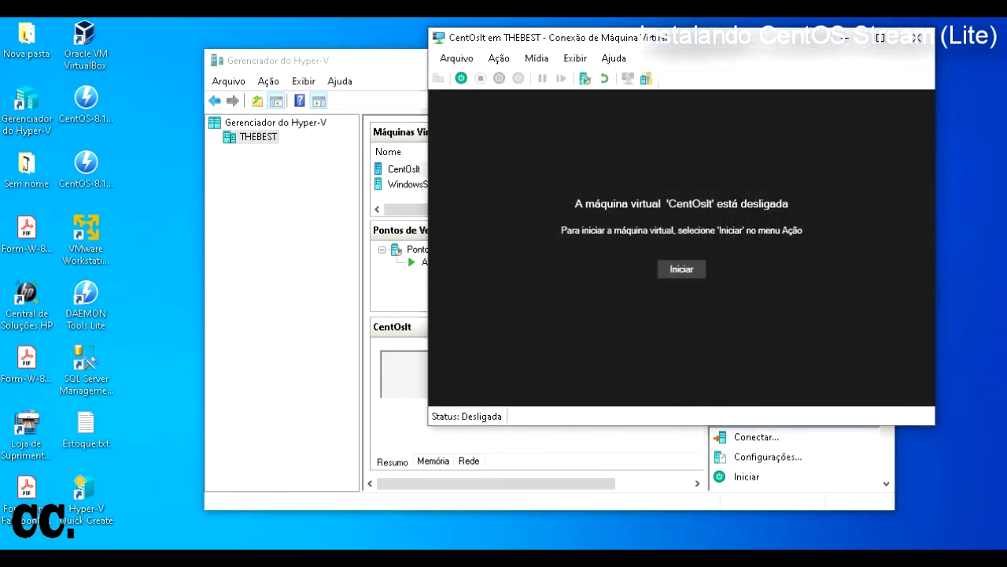
left_click_drag(682, 38, 525, 92)
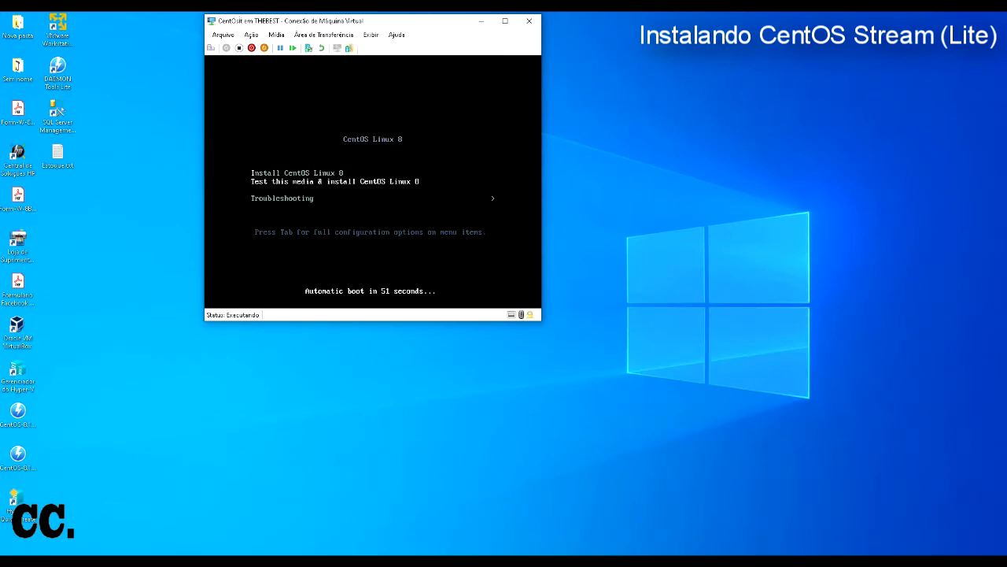
Step: Boot the VM from the Install CentOS Linux 8 menu entry
left_click_drag(425, 22, 433, 29)
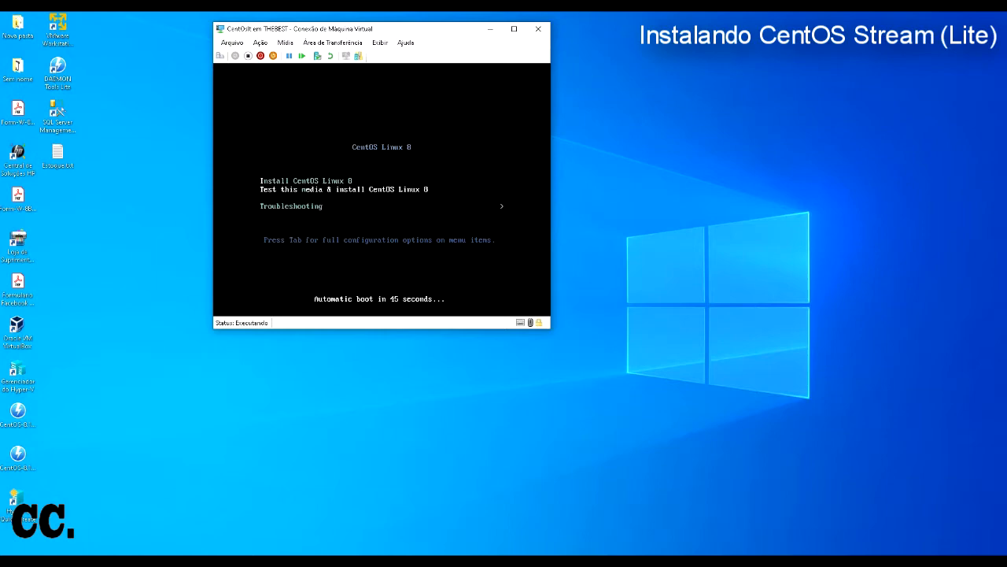
key("Up")
key("Down")
key("Up")
key("Down")
key("Up")
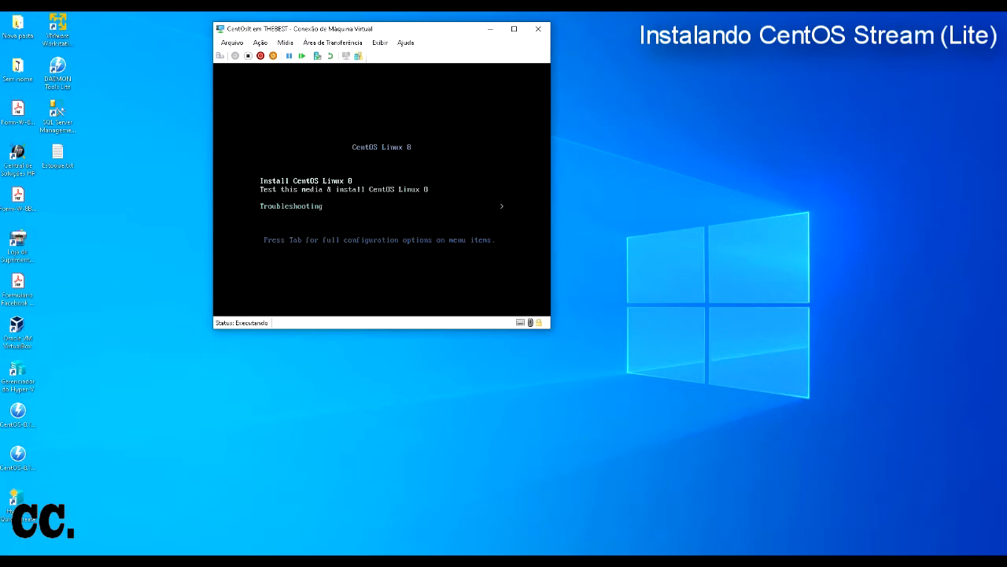
key("Return")
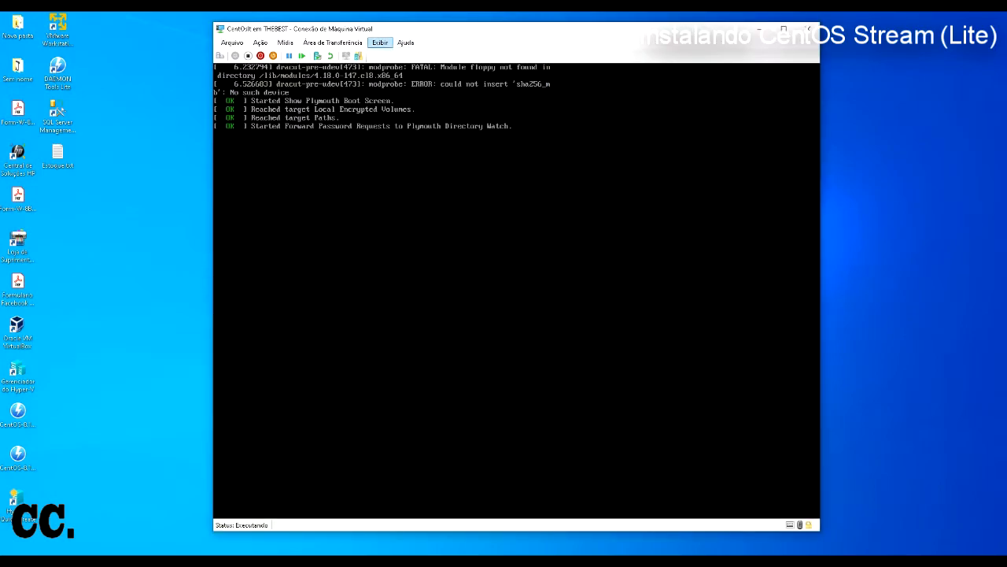
Step: Eject the boot ISO from the virtual DVD drive via the connection window menus
left_click(333, 42)
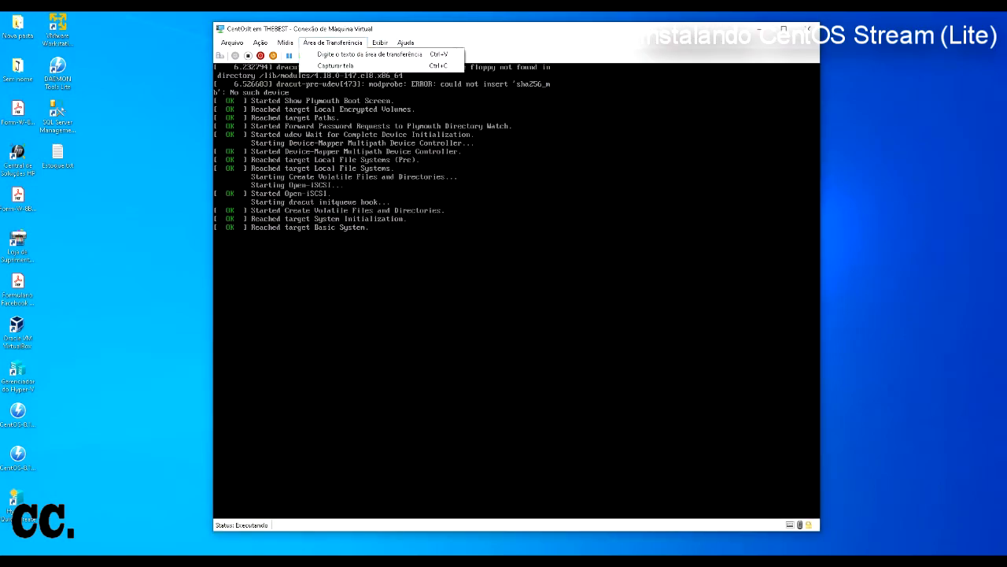
mouse_move(286, 42)
mouse_move(315, 54)
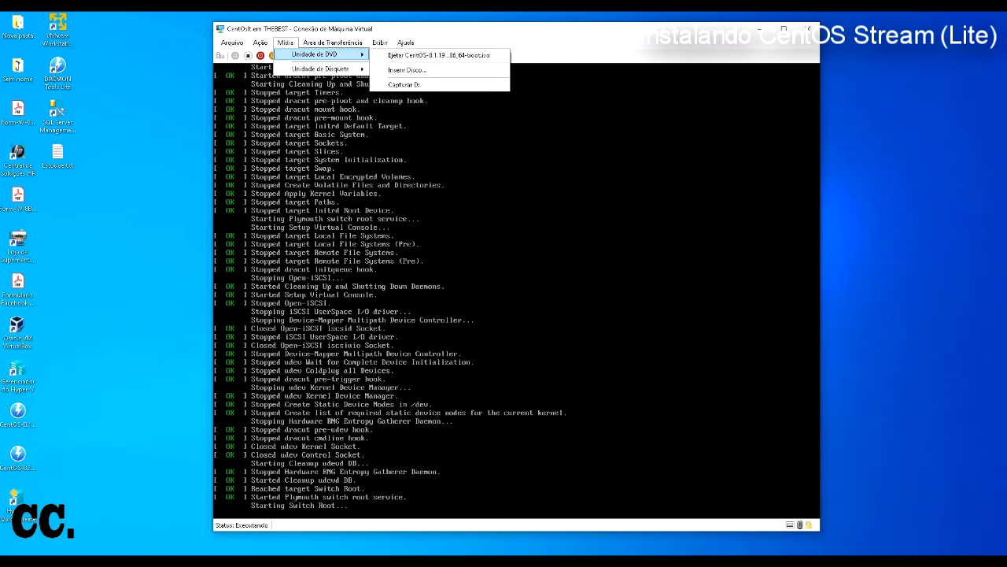
left_click(434, 56)
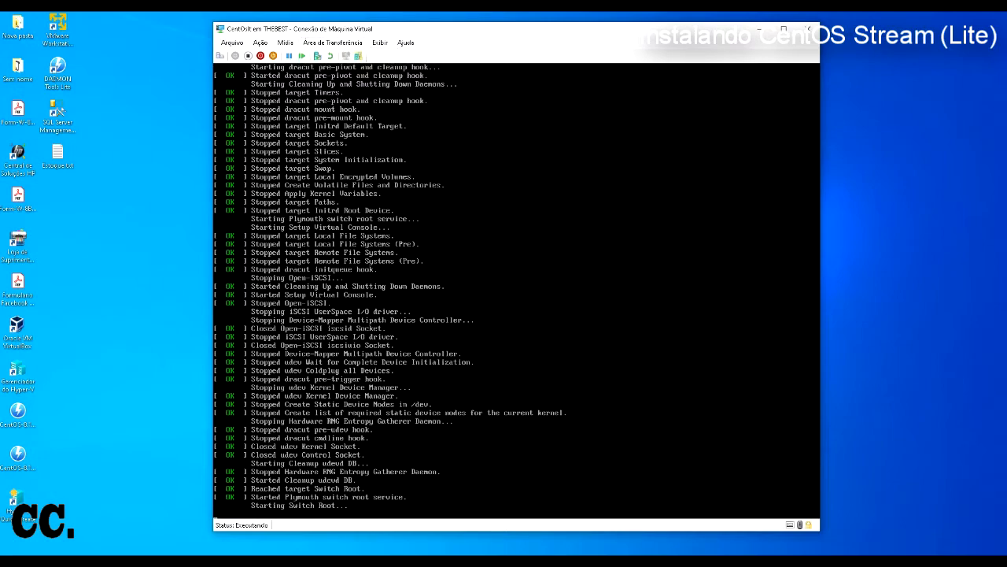
left_click_drag(482, 29, 492, 23)
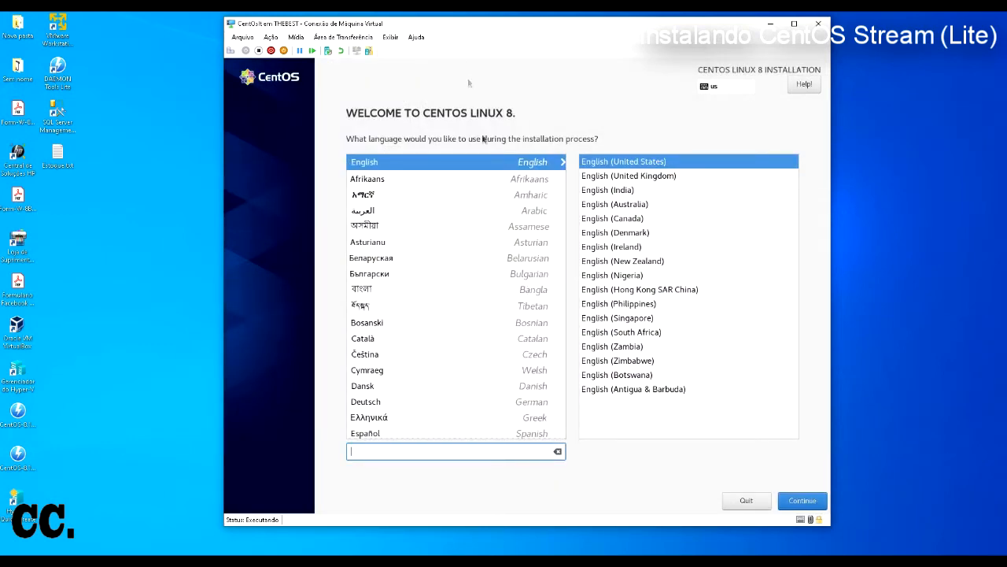
Step: Choose Português (Brasil) as the installer language and continue to the Installation Summary
scroll(471, 387, "down", 1)
scroll(471, 389, "down", 10)
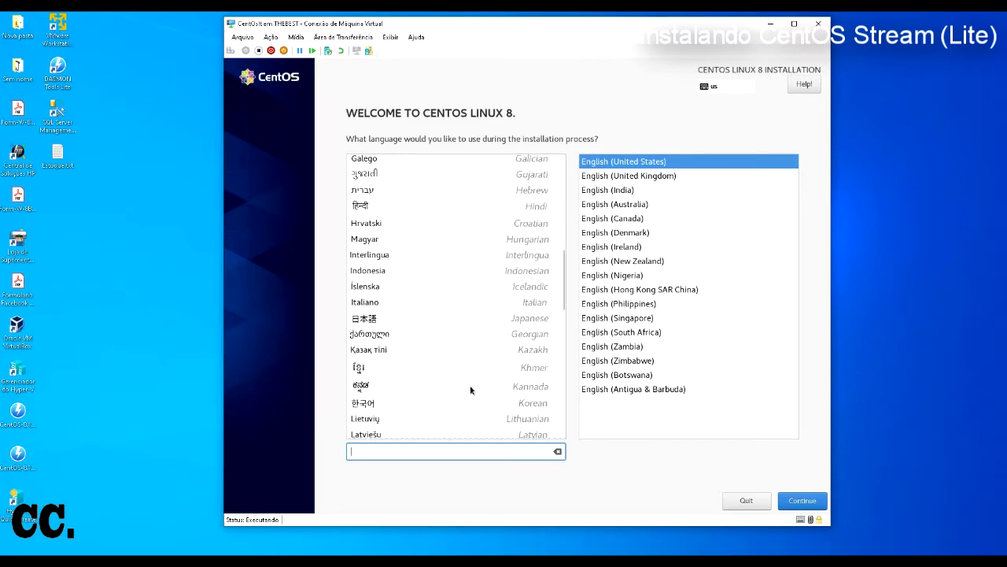
scroll(470, 390, "down", 1)
scroll(471, 390, "down", 3)
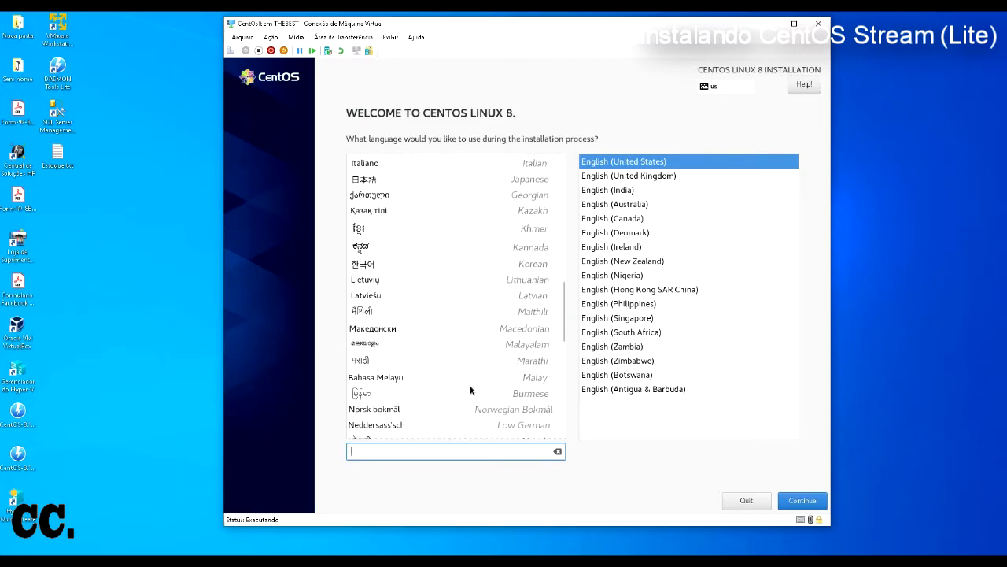
scroll(470, 389, "down", 2)
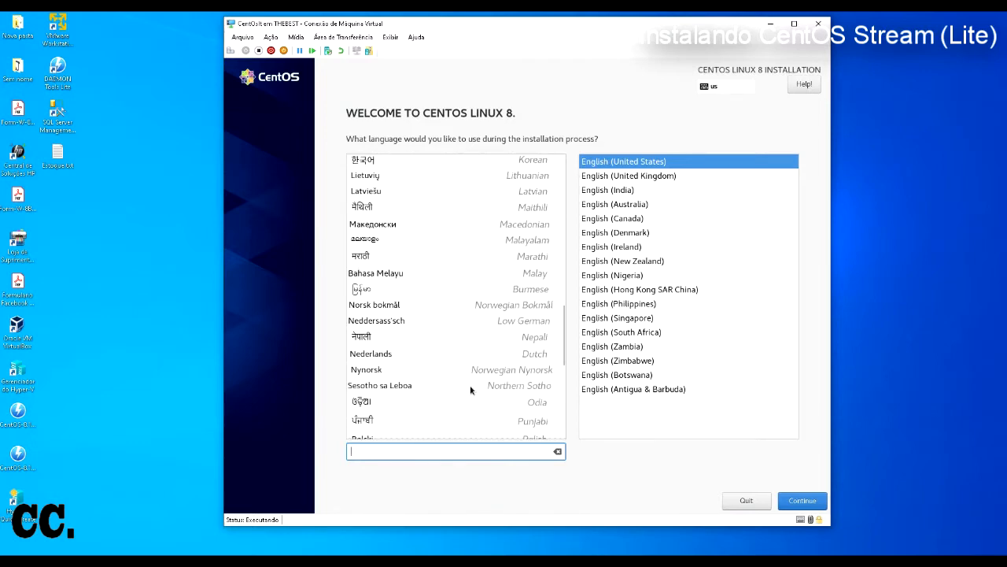
scroll(470, 390, "down", 2)
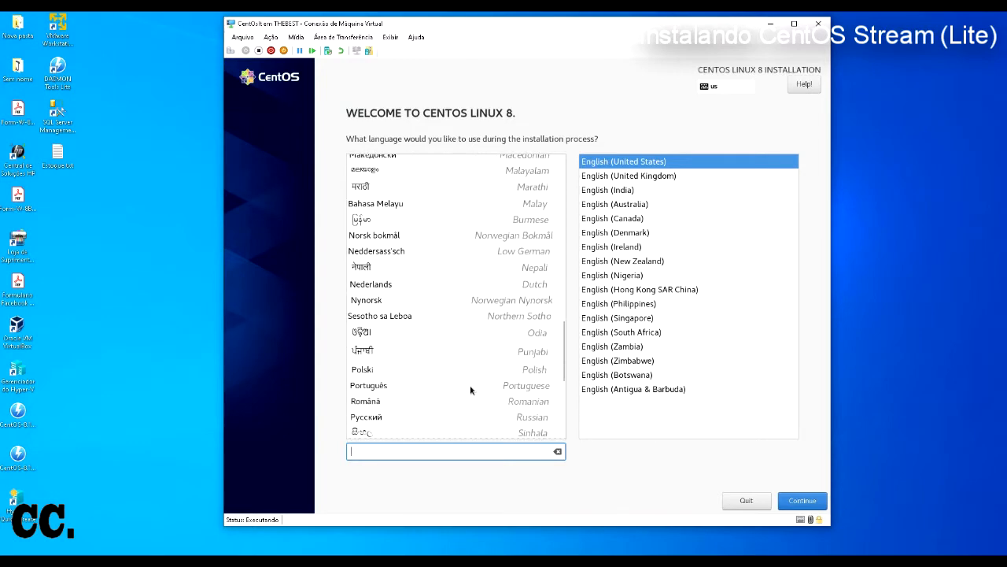
left_click(384, 389)
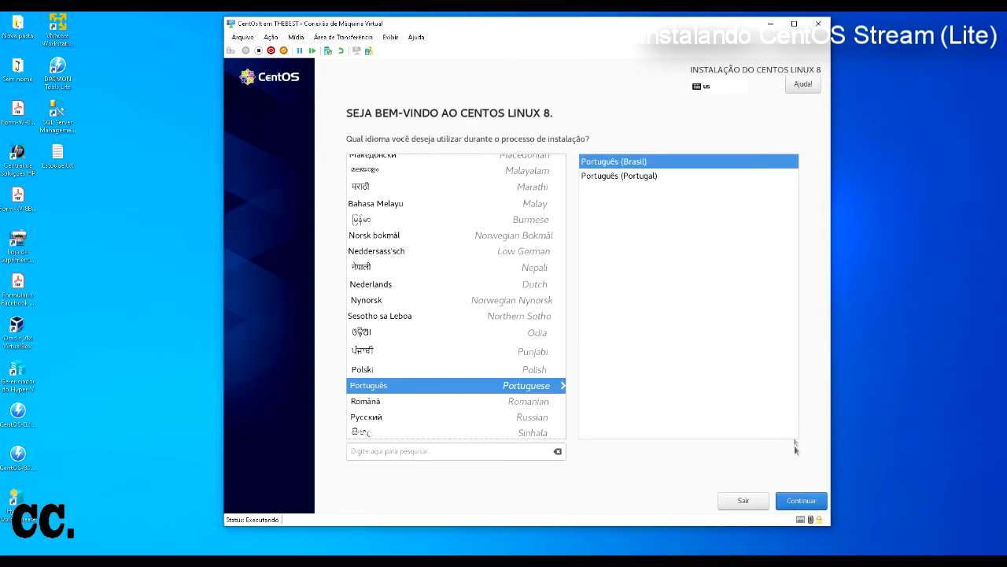
left_click(799, 502)
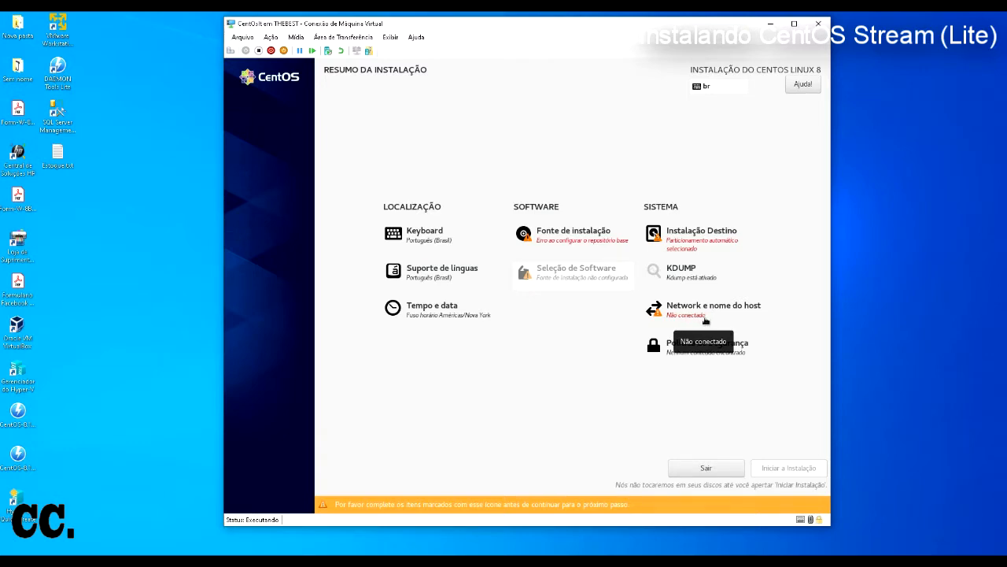
left_click(589, 242)
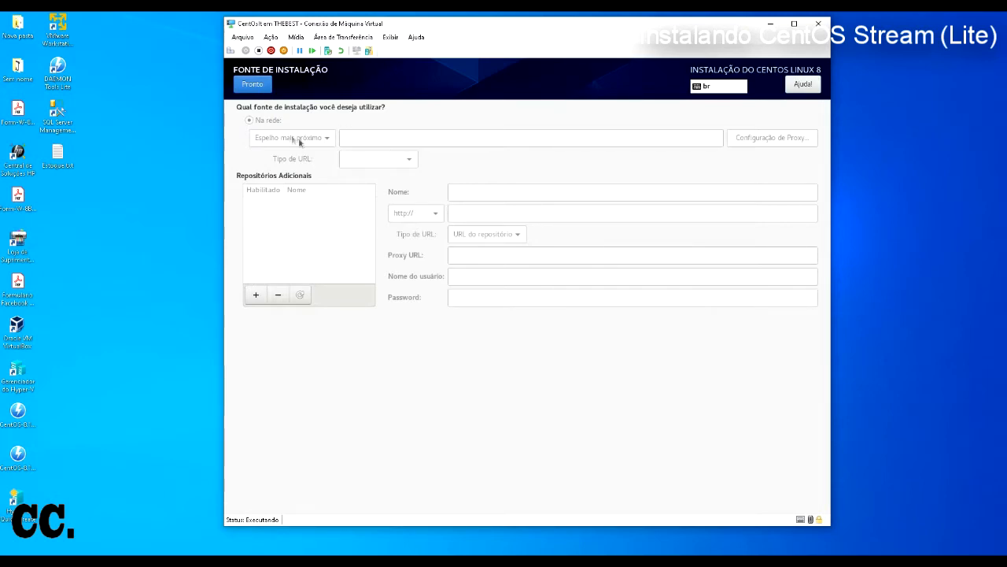
left_click(255, 294)
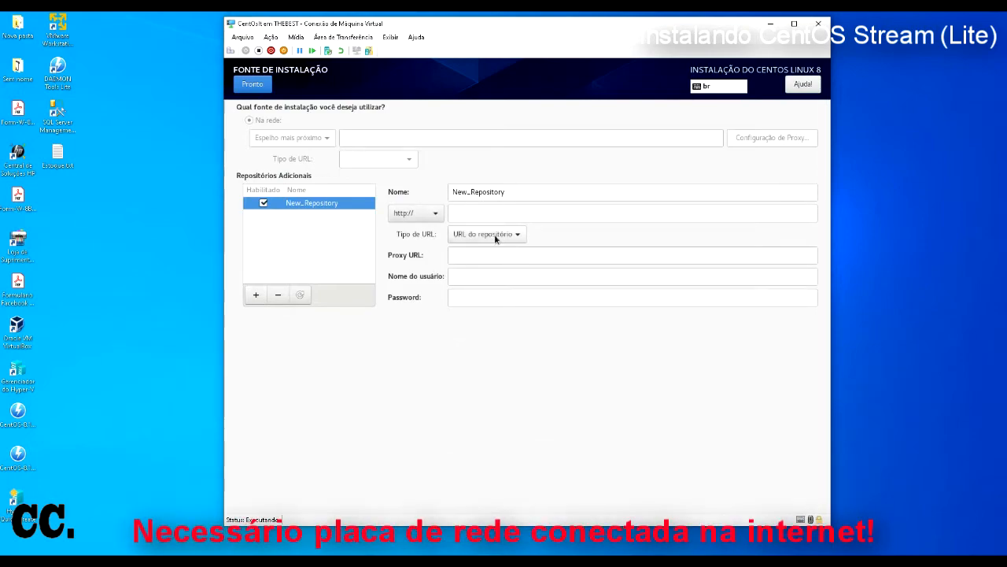
left_click(516, 234)
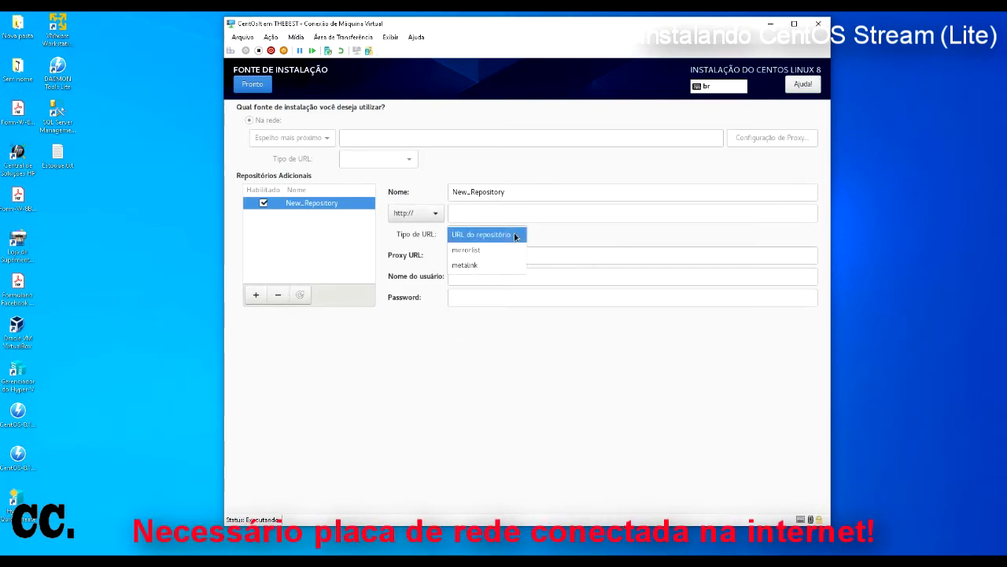
left_click(516, 234)
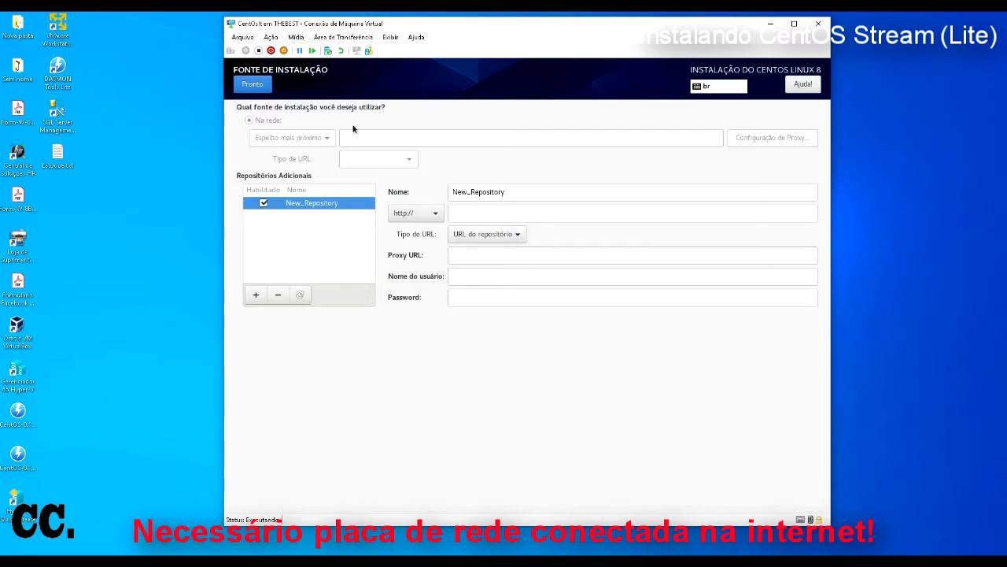
left_click(278, 294)
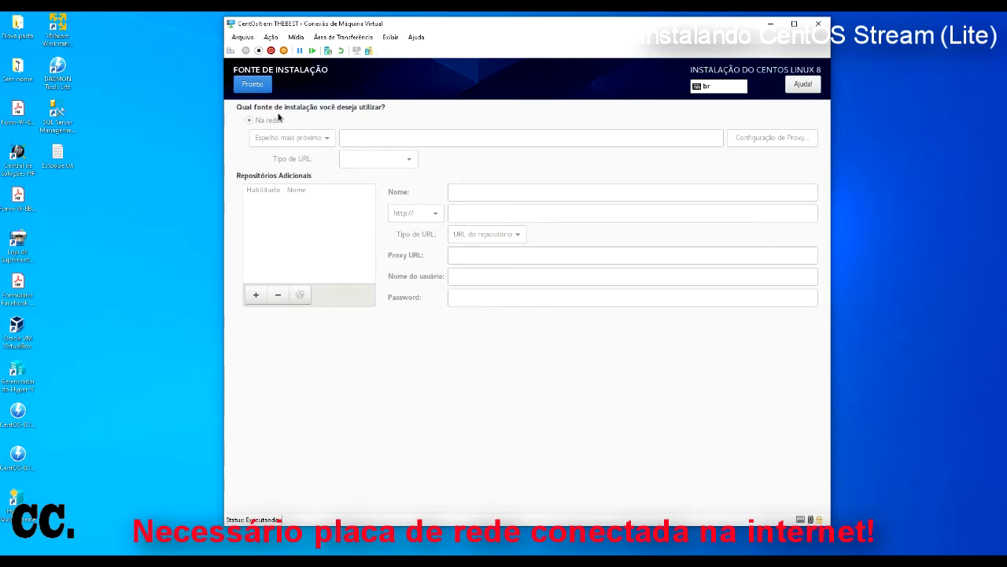
left_click(258, 85)
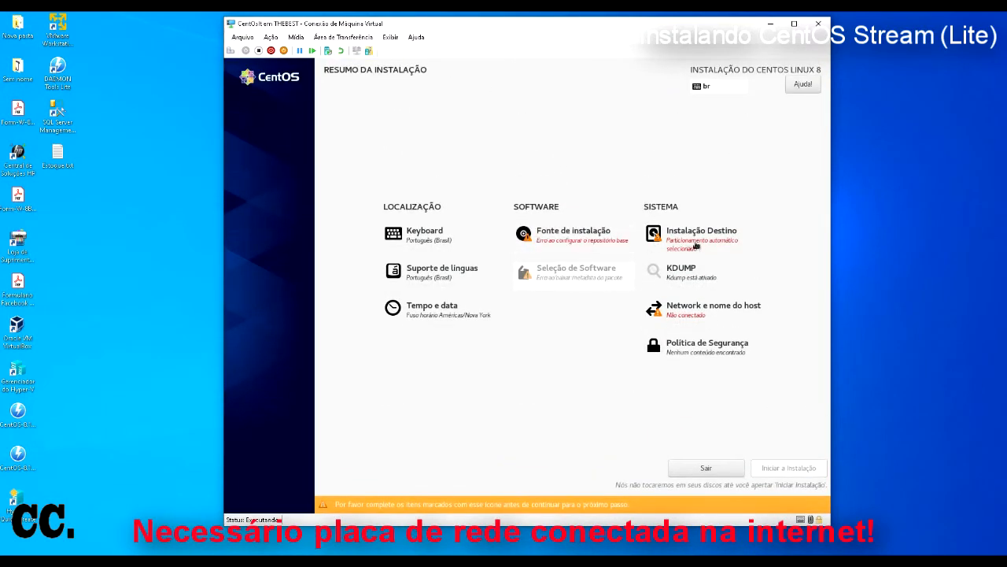
Step: Reopen Instalação Destino and reselect the 20 GiB virtual disk
left_click(697, 245)
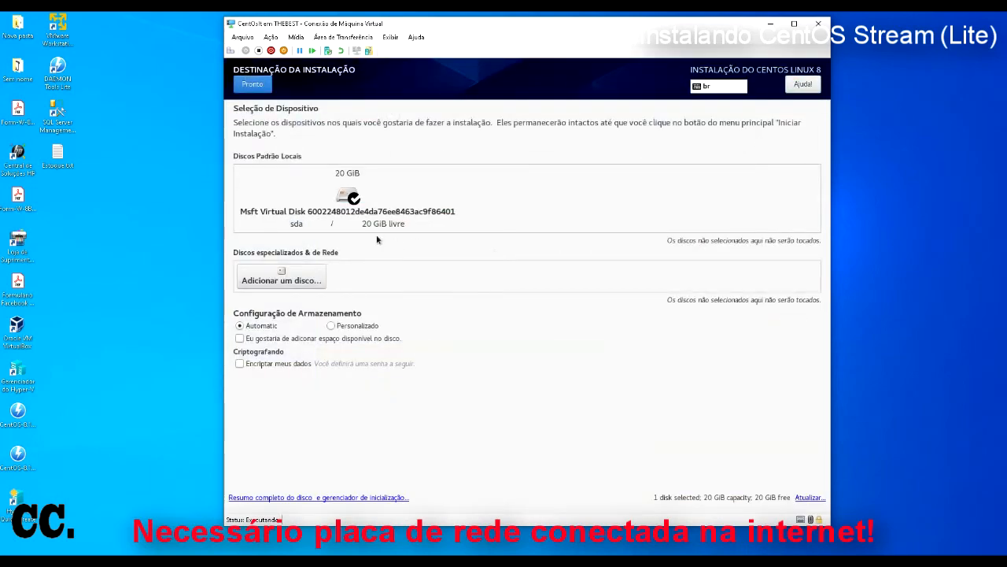
left_click(354, 199)
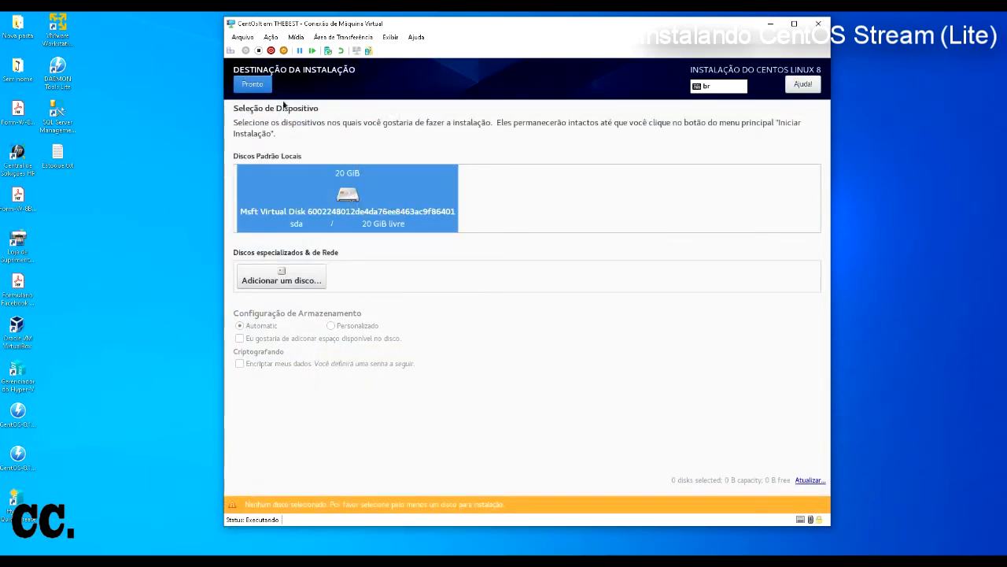
left_click(261, 87)
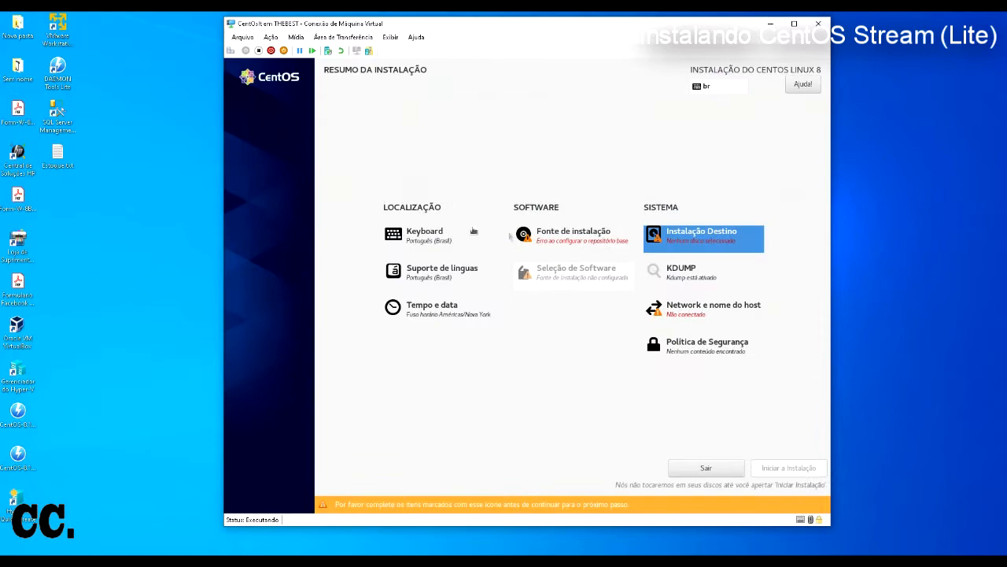
left_click(682, 246)
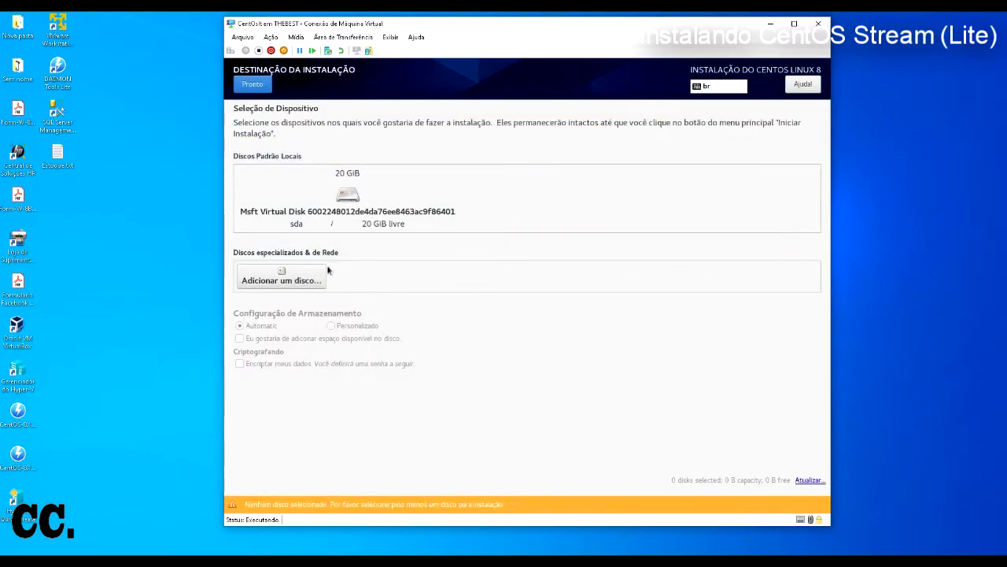
left_click(348, 197)
Step: Browse the specialized disk tabs: multipath, other SAN and NVDIMM devices
left_click(285, 277)
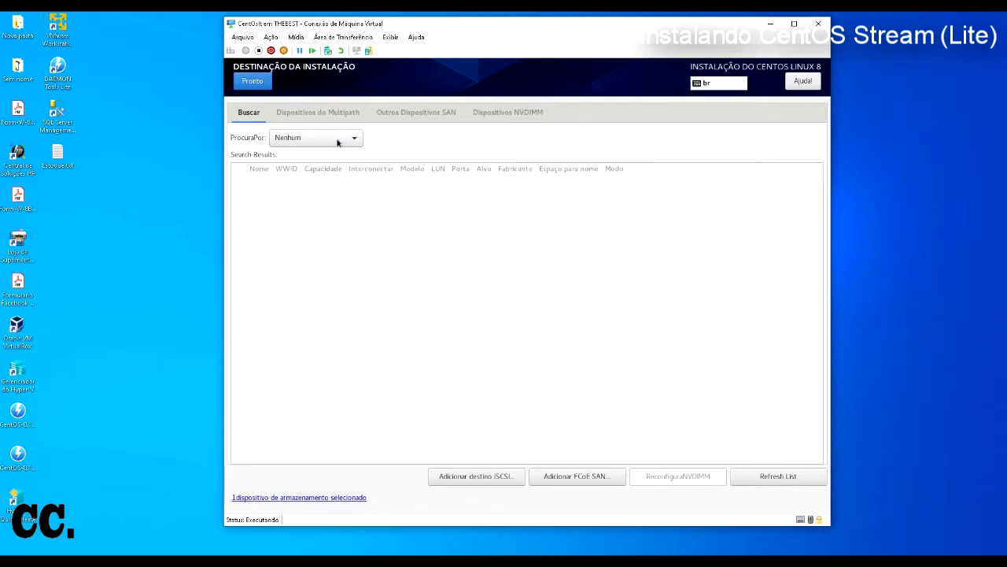
left_click(334, 113)
left_click(401, 113)
left_click(488, 113)
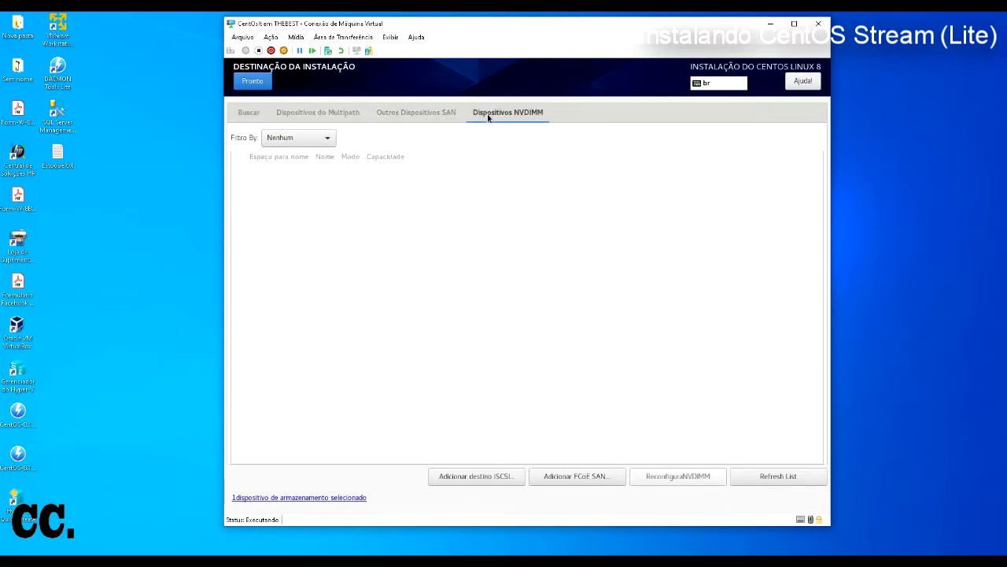
left_click(338, 113)
left_click(257, 112)
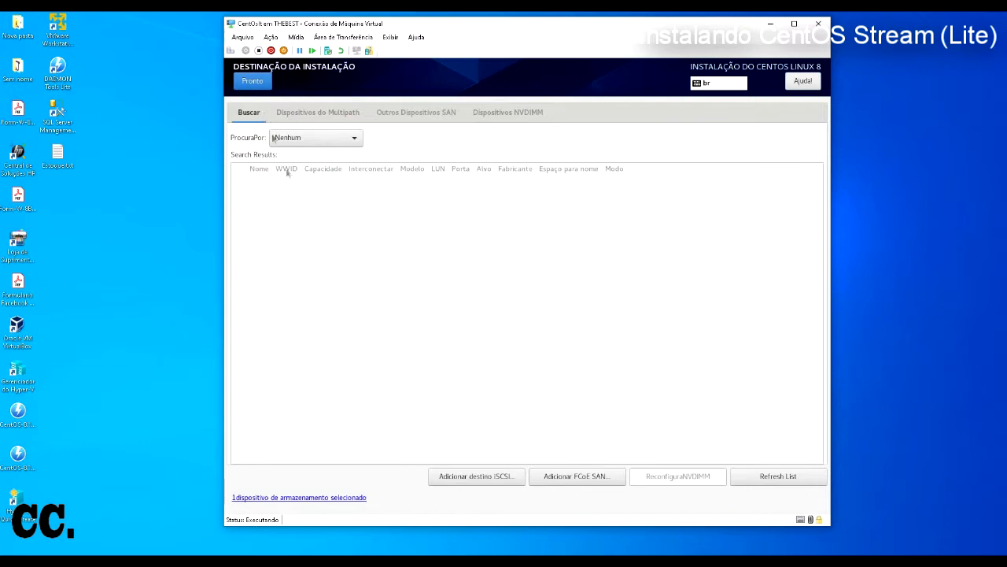
Step: Cancel adding an iSCSI target and set the search to target WWID
left_click(513, 475)
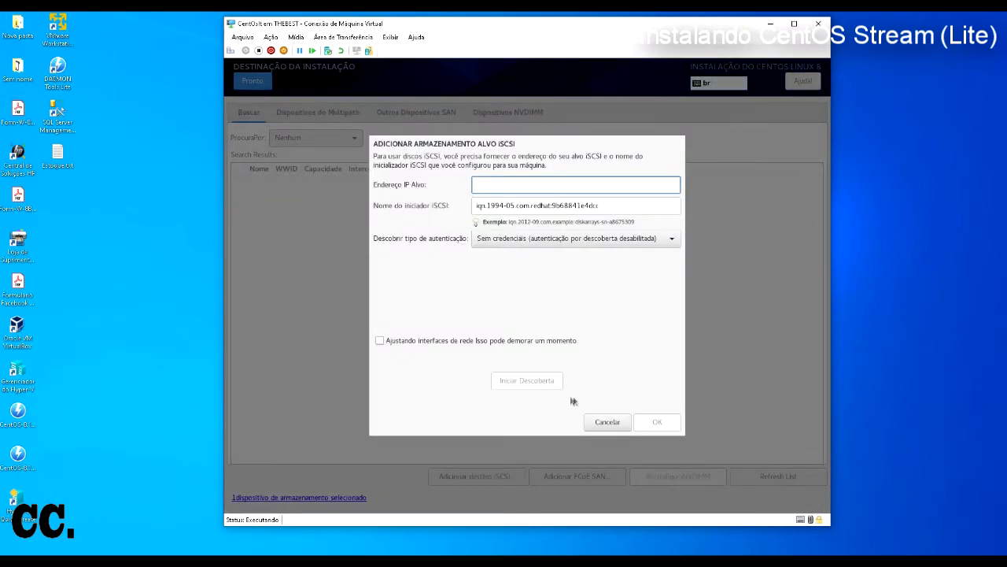
left_click(618, 424)
left_click(299, 139)
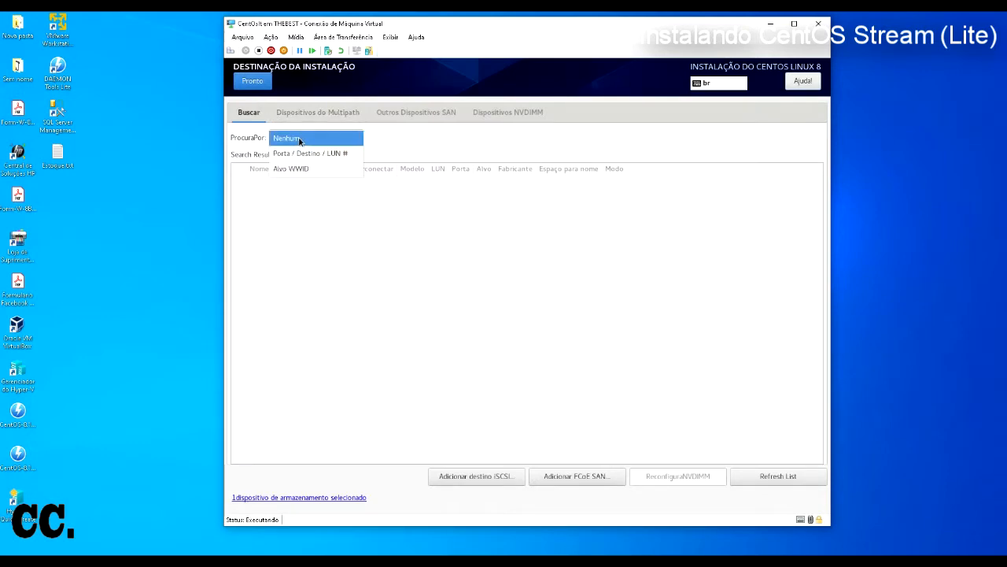
left_click(308, 153)
left_click(315, 138)
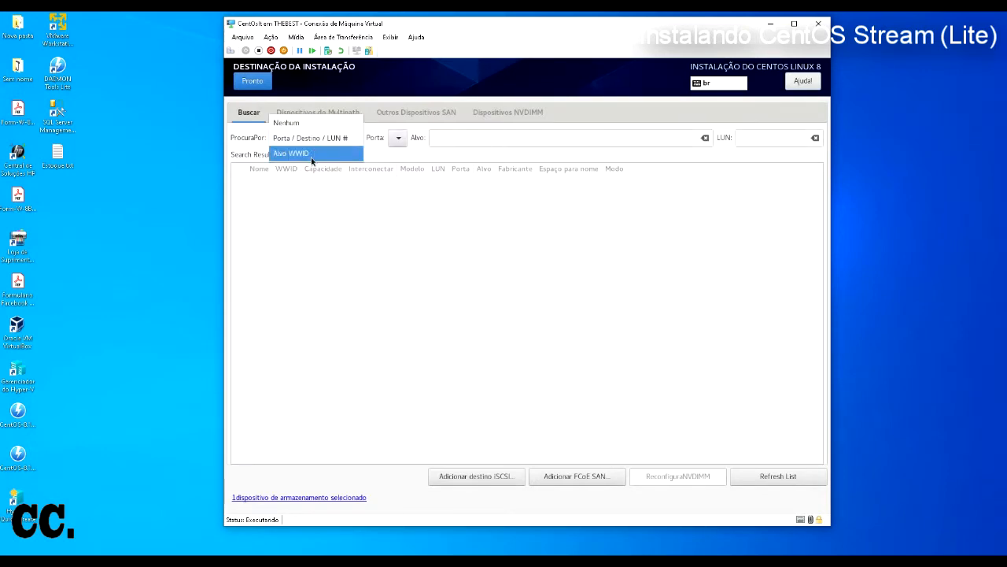
left_click(312, 156)
Step: Return to disk selection and review the storage configuration error details
left_click(256, 82)
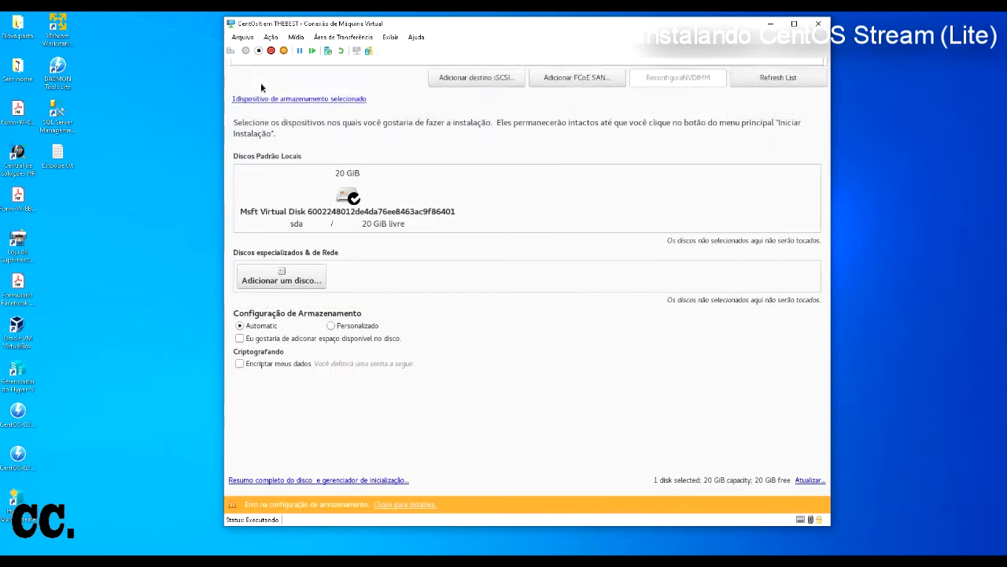
left_click(347, 208)
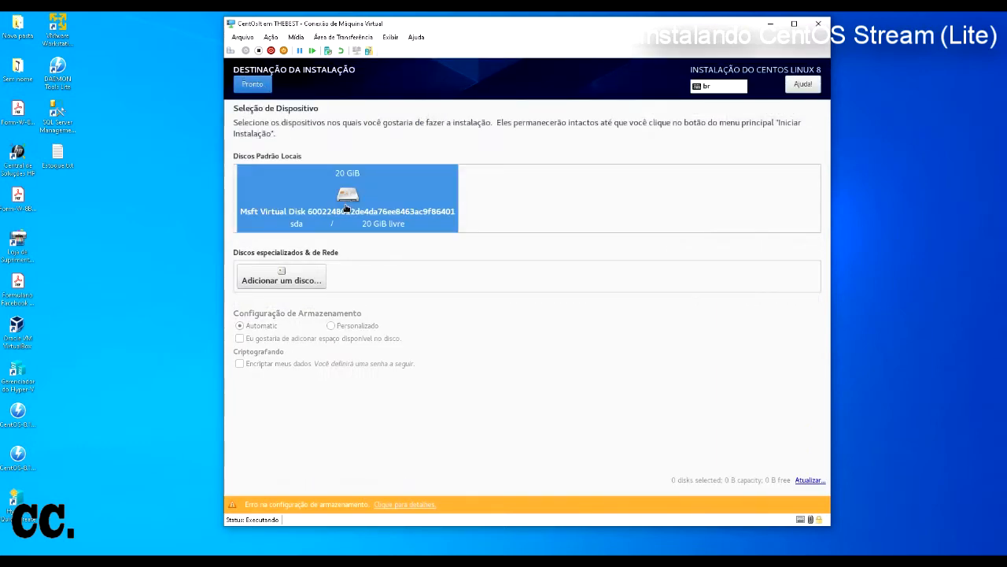
left_click(378, 507)
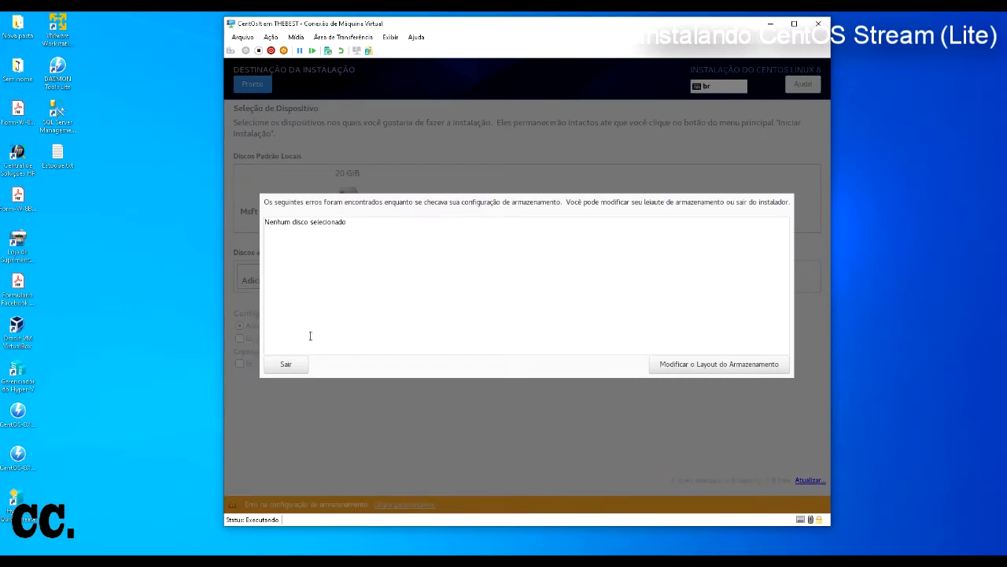
left_click(682, 369)
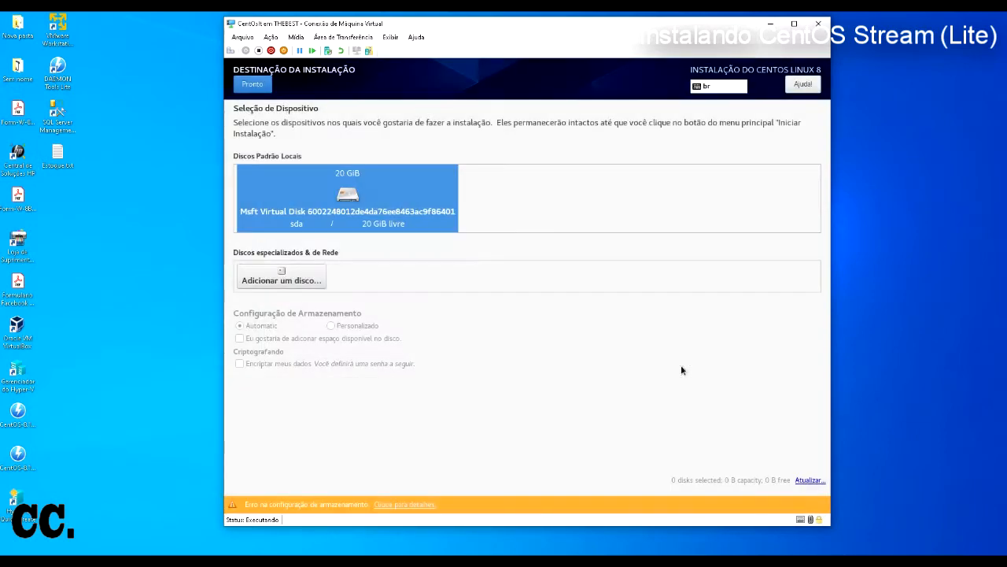
Step: Rescan the attached disks and return to disk selection
left_click(809, 480)
left_click(550, 304)
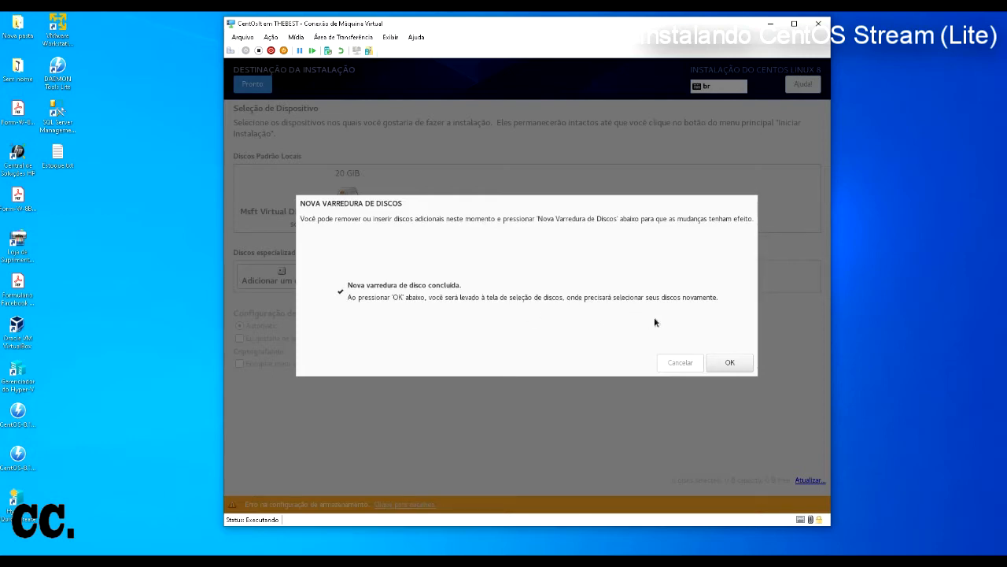
left_click(716, 358)
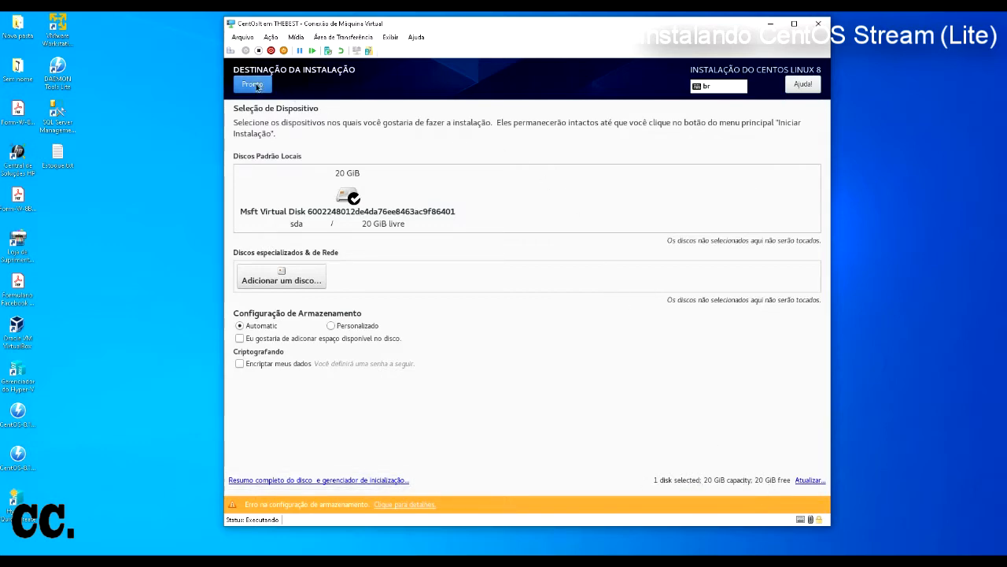
Step: Confirm the destination with reclaim space unchecked, then check the installation source and return
left_click(302, 341)
left_click(302, 341)
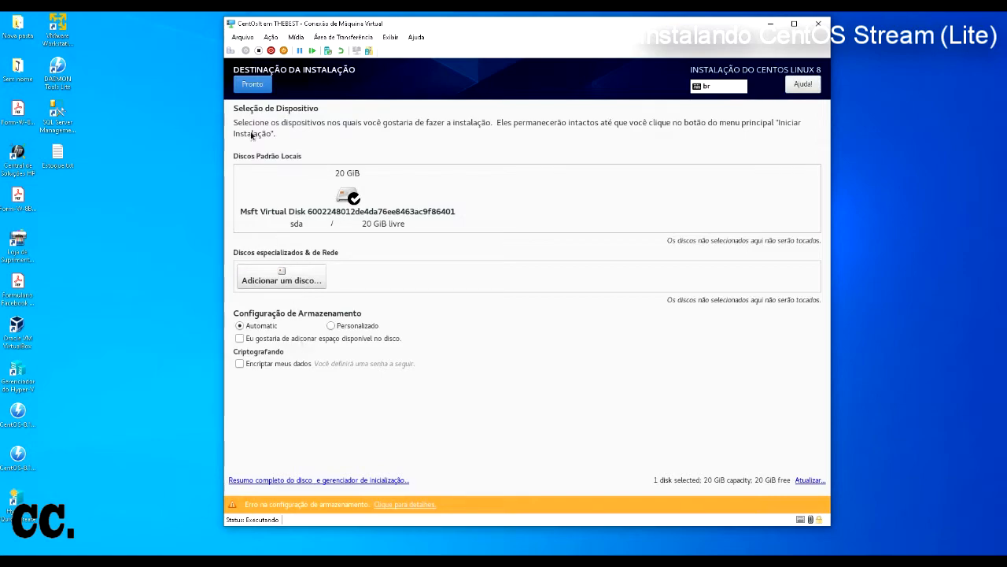
left_click(250, 85)
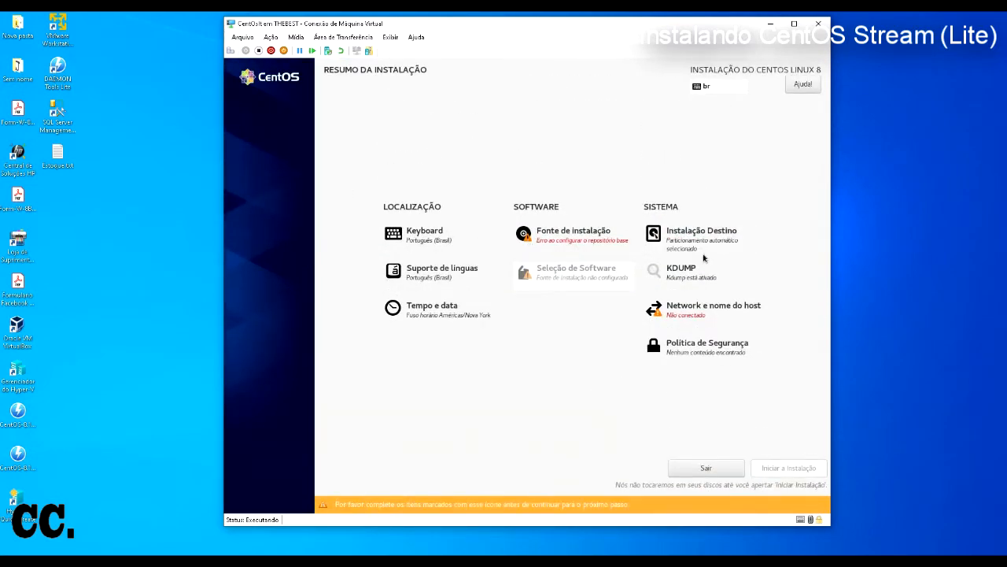
left_click(585, 244)
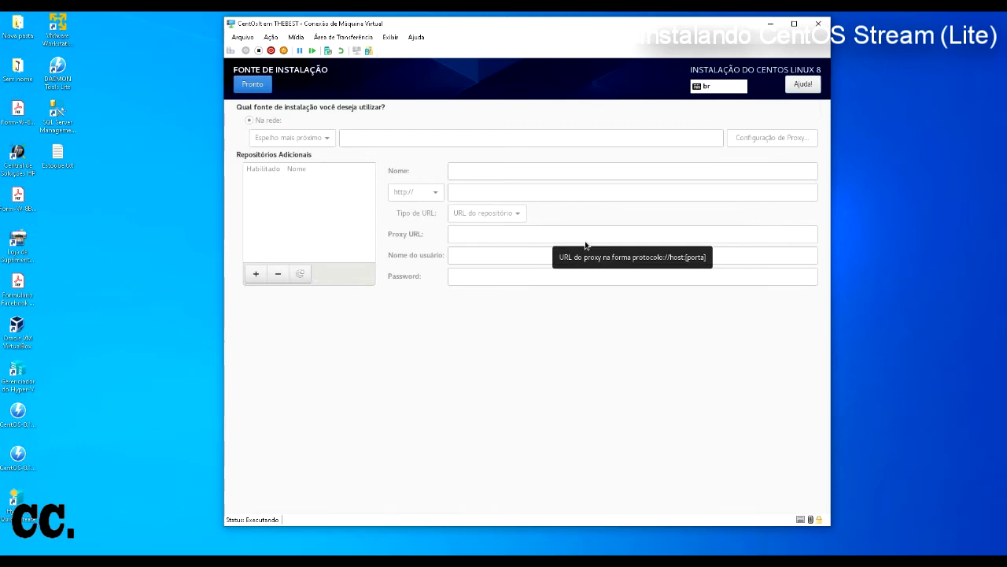
left_click(254, 85)
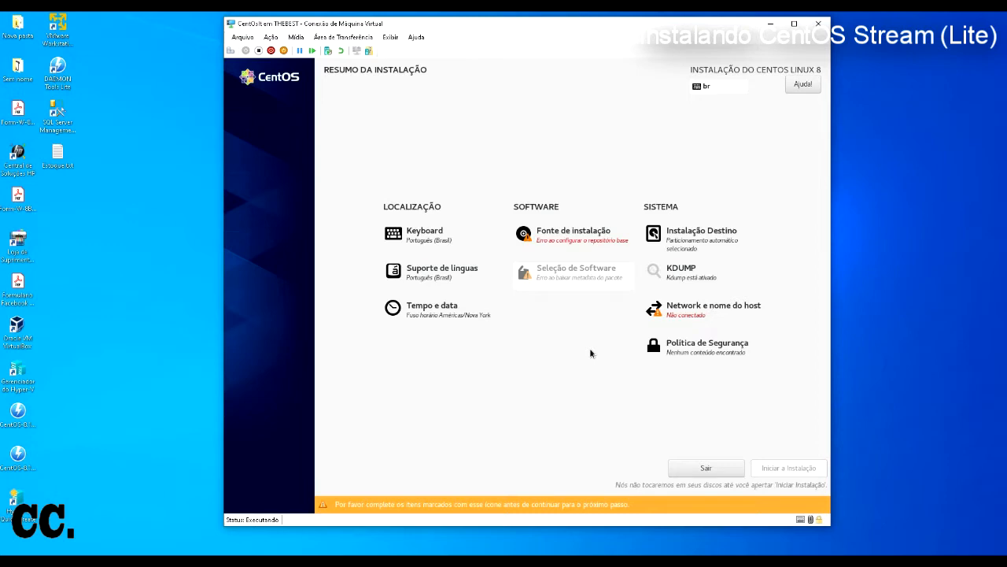
Step: Apply localhost.localdomain as the host name, leaving the eth0 connection unchanged
left_click(663, 314)
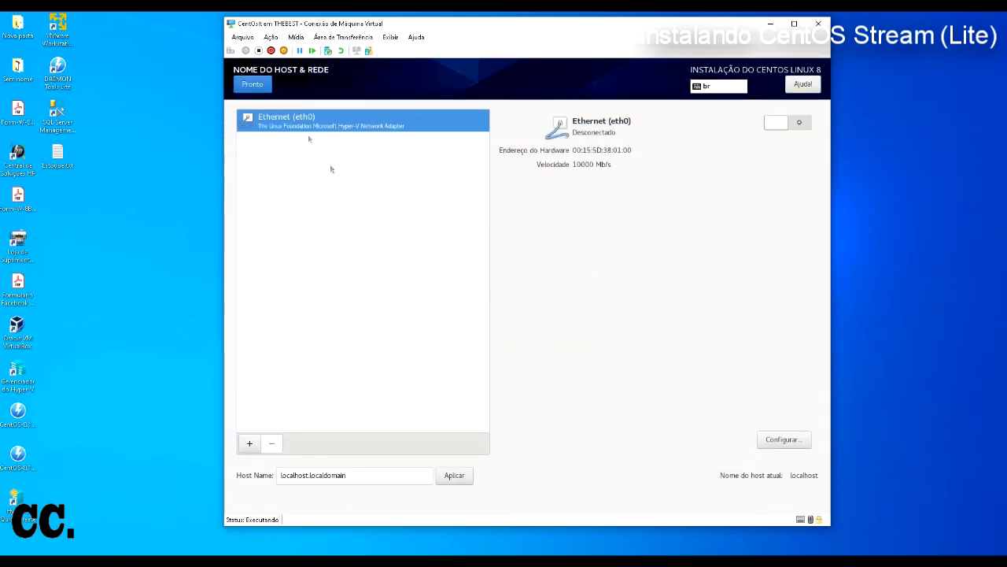
left_click(453, 478)
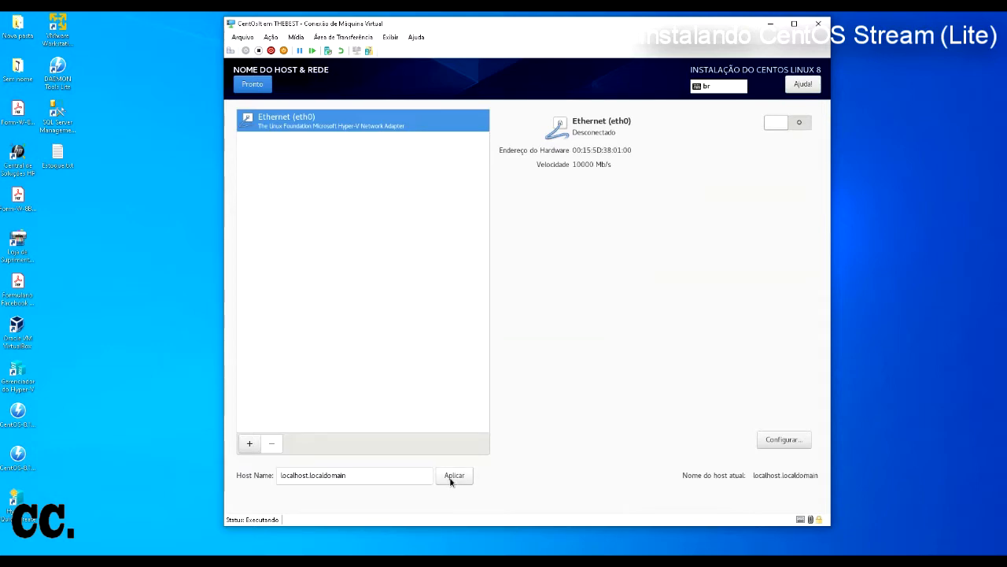
left_click(793, 444)
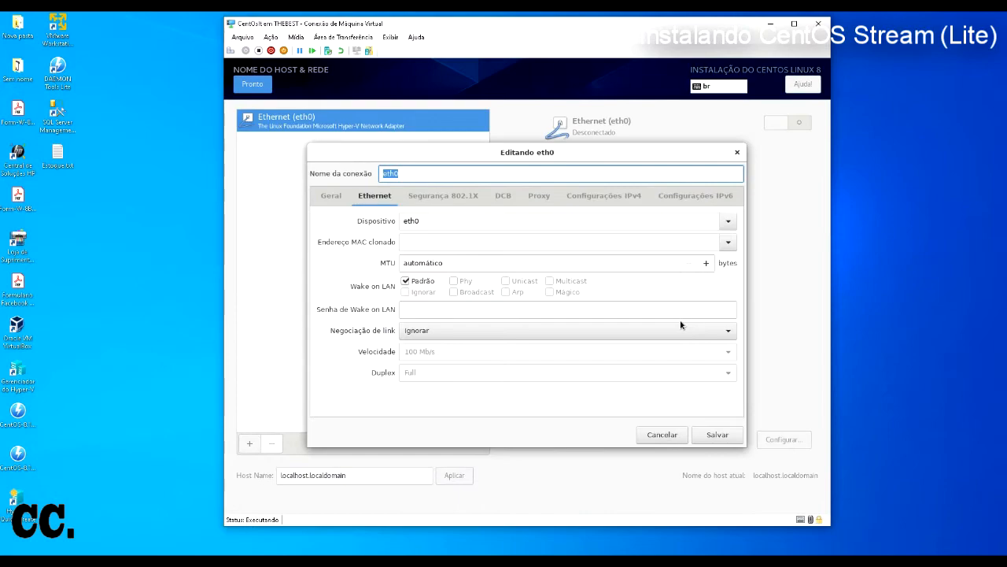
left_click(673, 435)
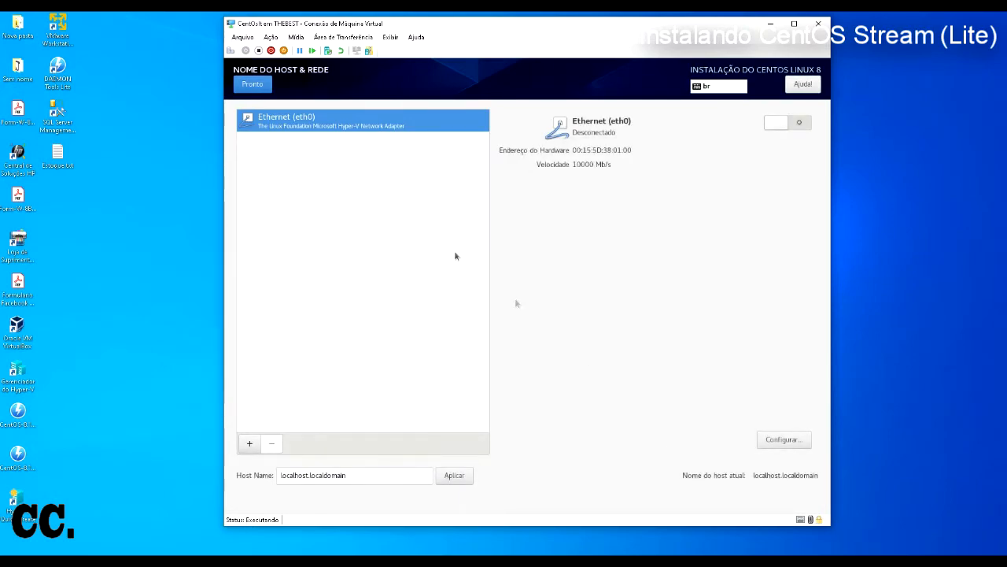
left_click(254, 85)
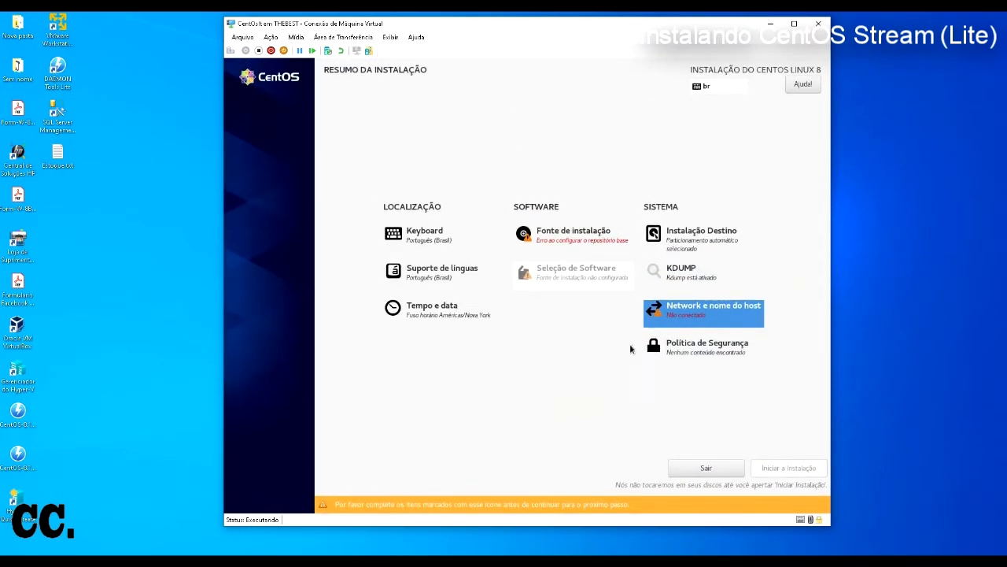
left_click(243, 37)
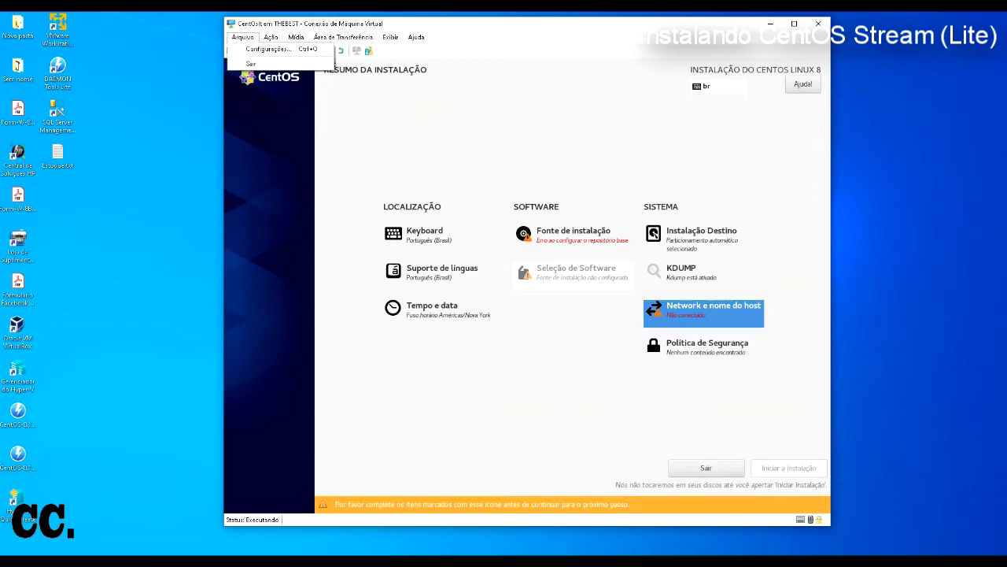
left_click(272, 50)
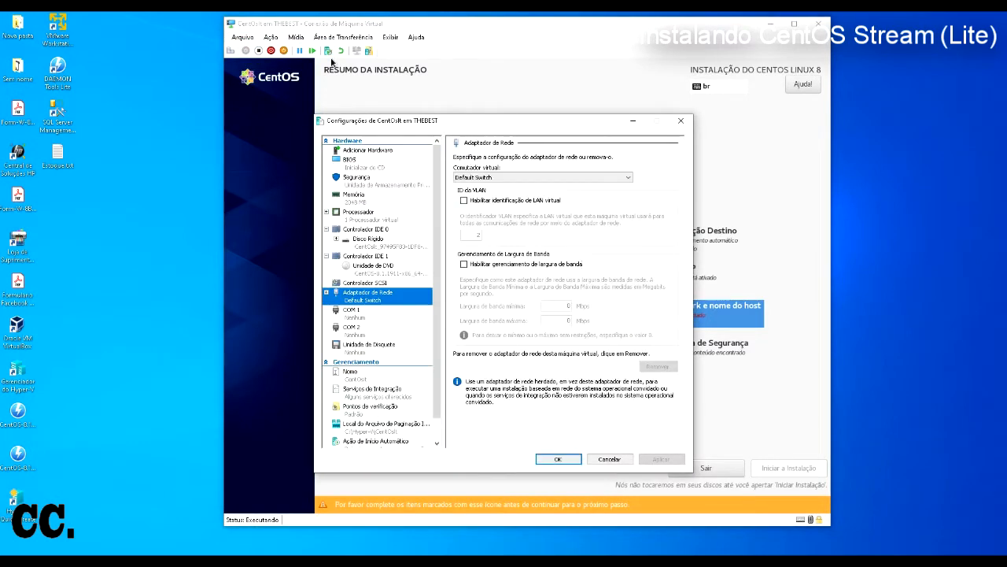
left_click(543, 178)
left_click(543, 194)
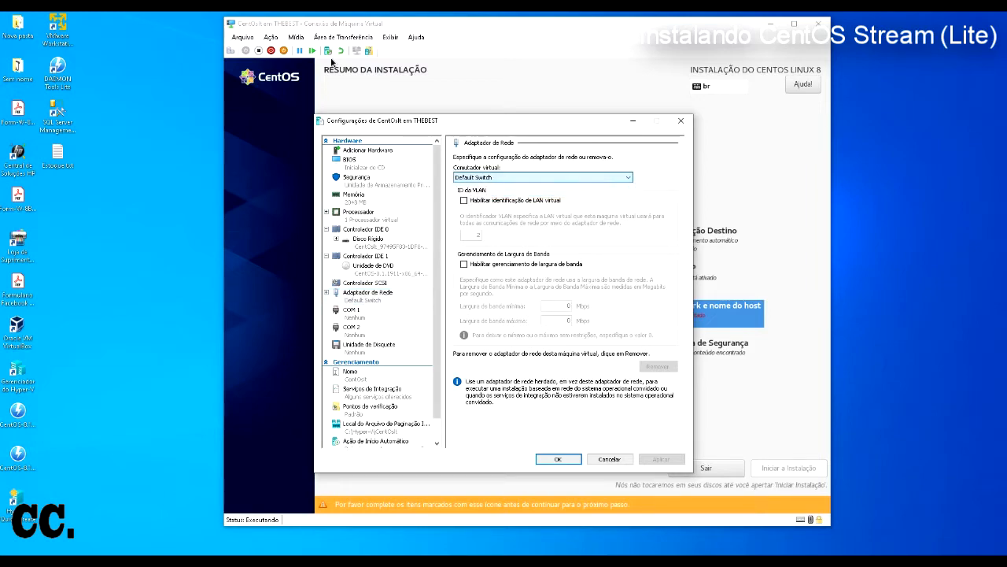
left_click(606, 459)
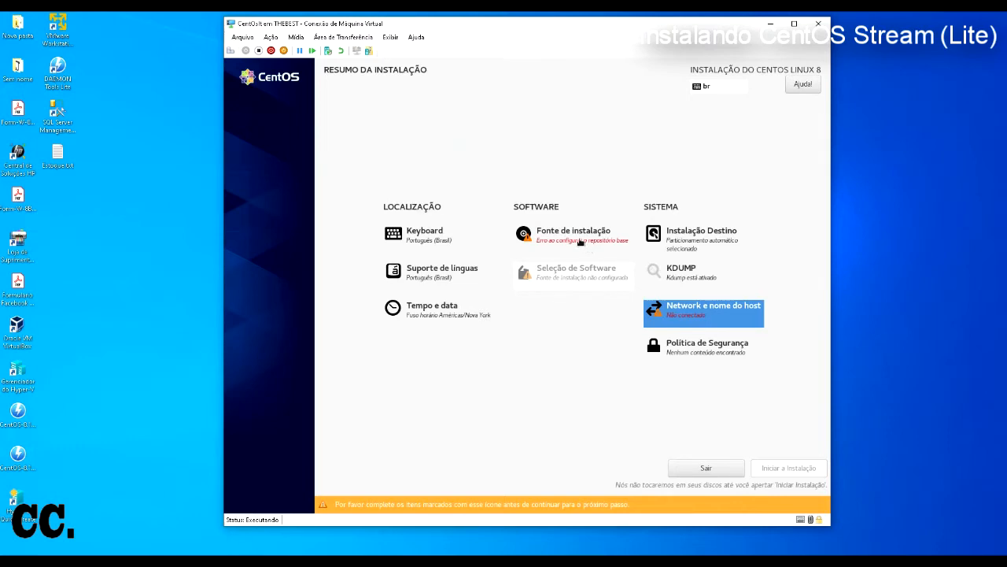
Step: Add a blank entry under Repositórios Adicionais, then go to Network e nome do host
left_click(580, 242)
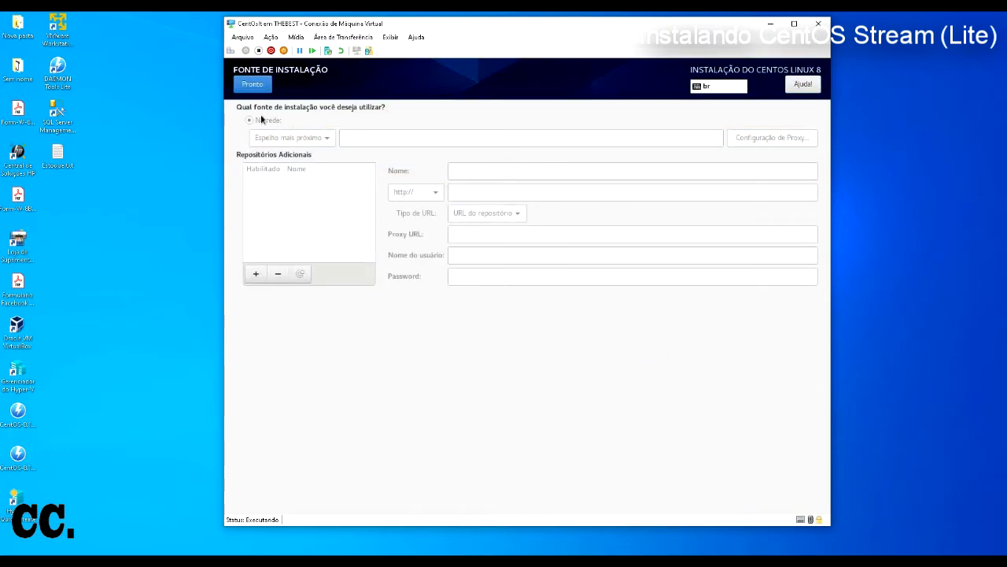
left_click(253, 84)
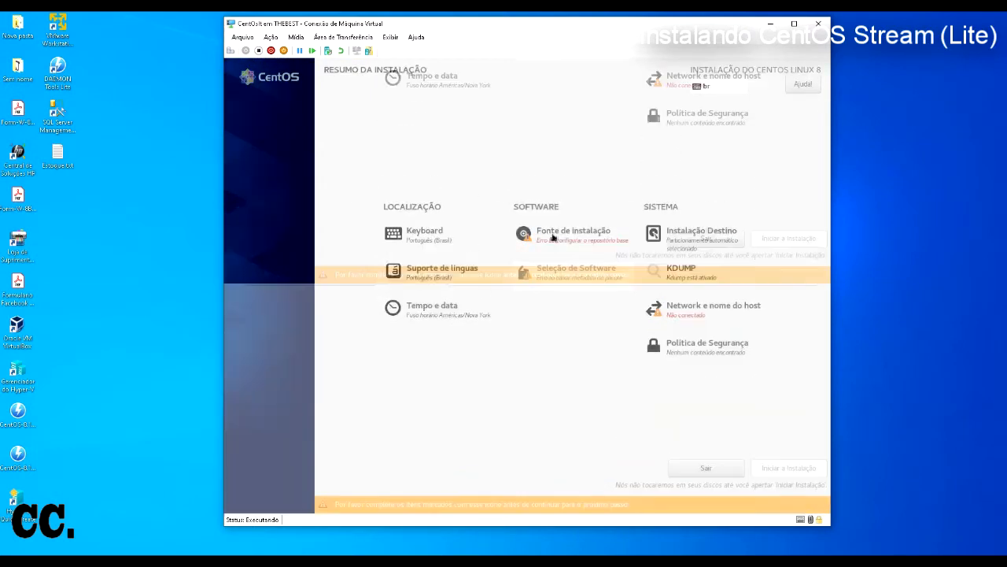
left_click(553, 233)
left_click(256, 274)
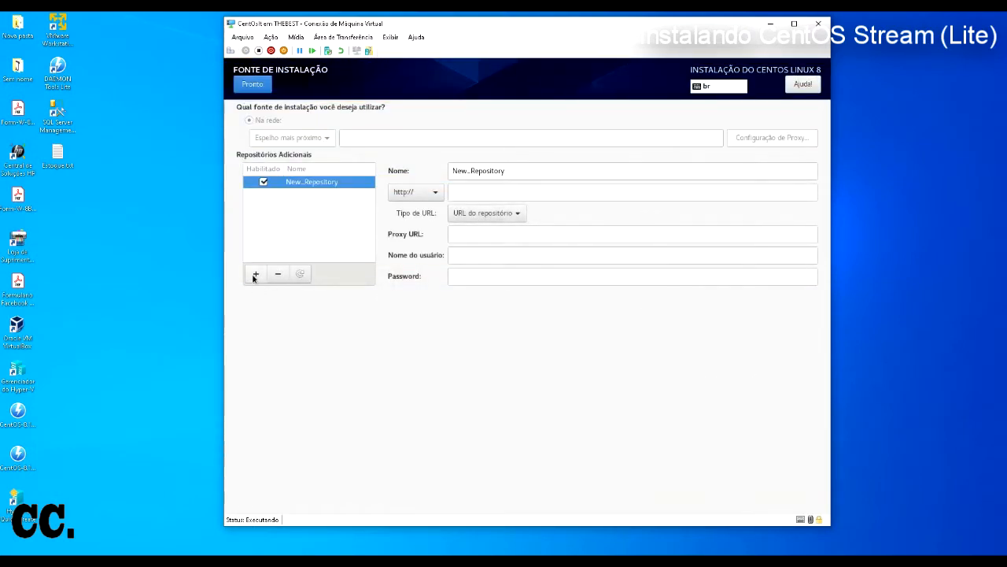
left_click(253, 86)
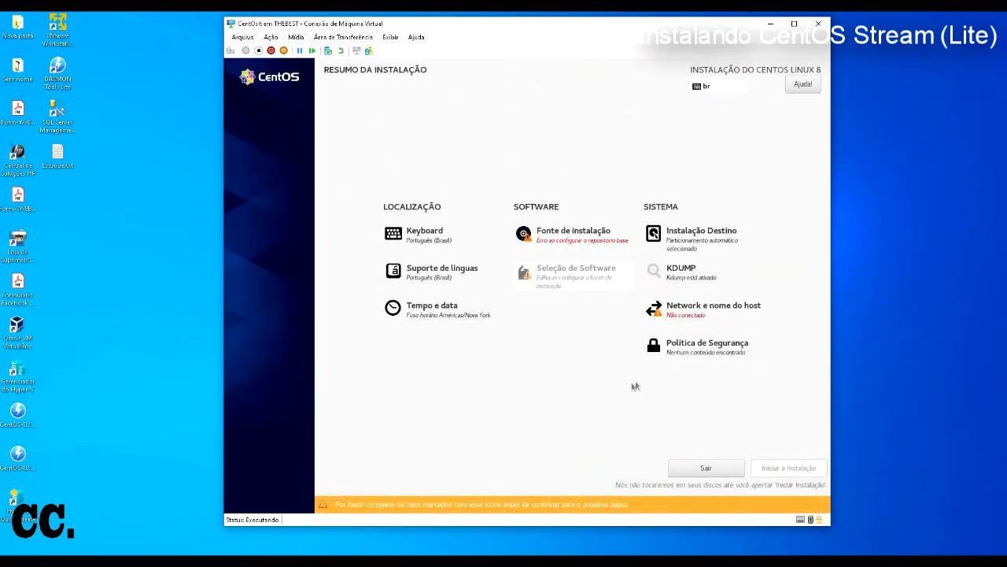
left_click(687, 318)
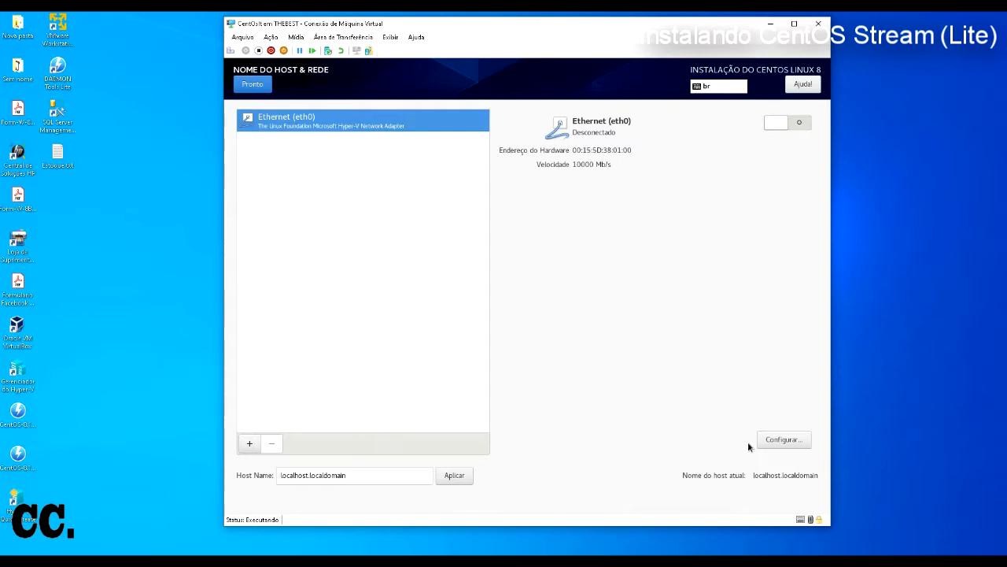
Step: Create and save a Bridge device bridge0, then return to the summary
left_click(249, 444)
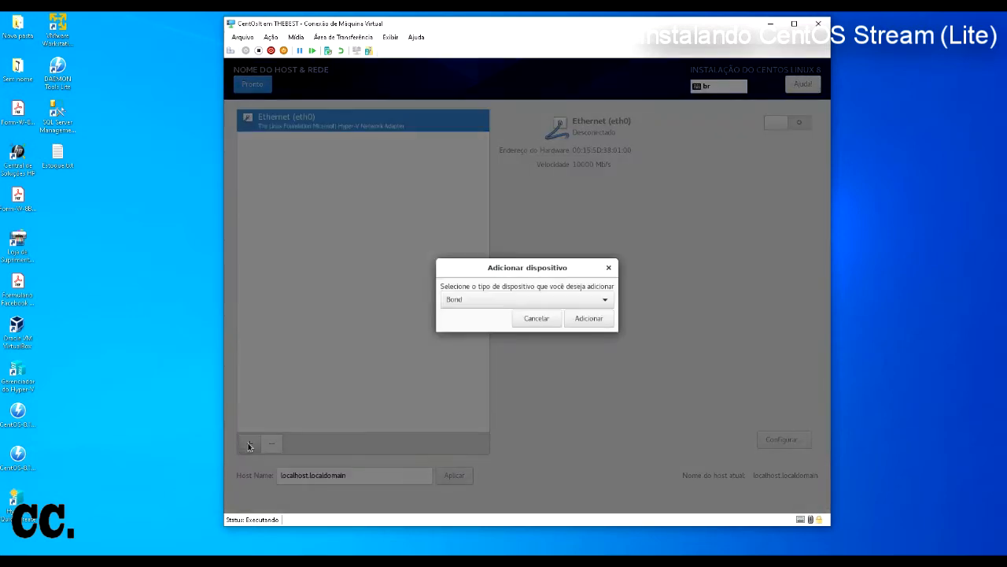
left_click(544, 318)
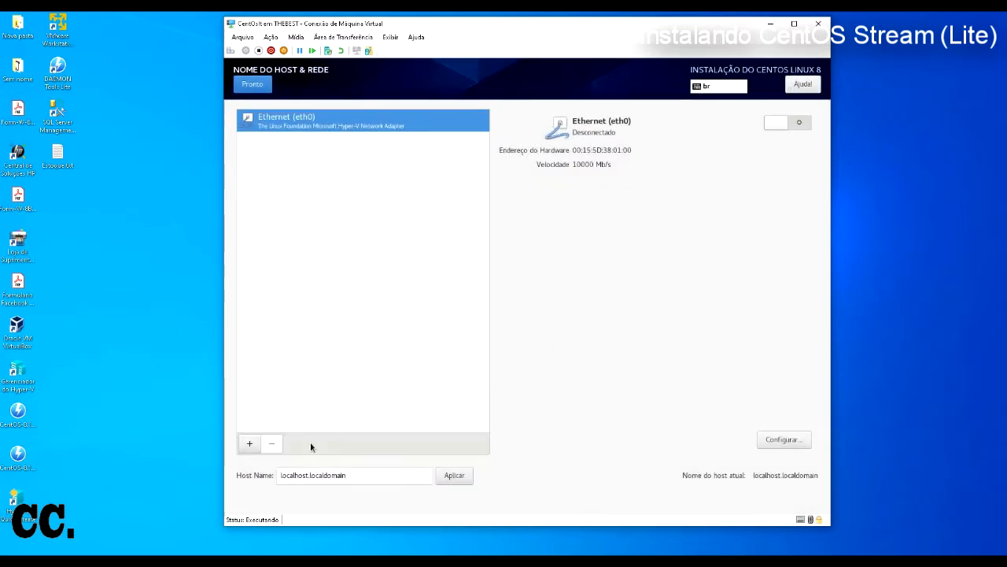
left_click(249, 444)
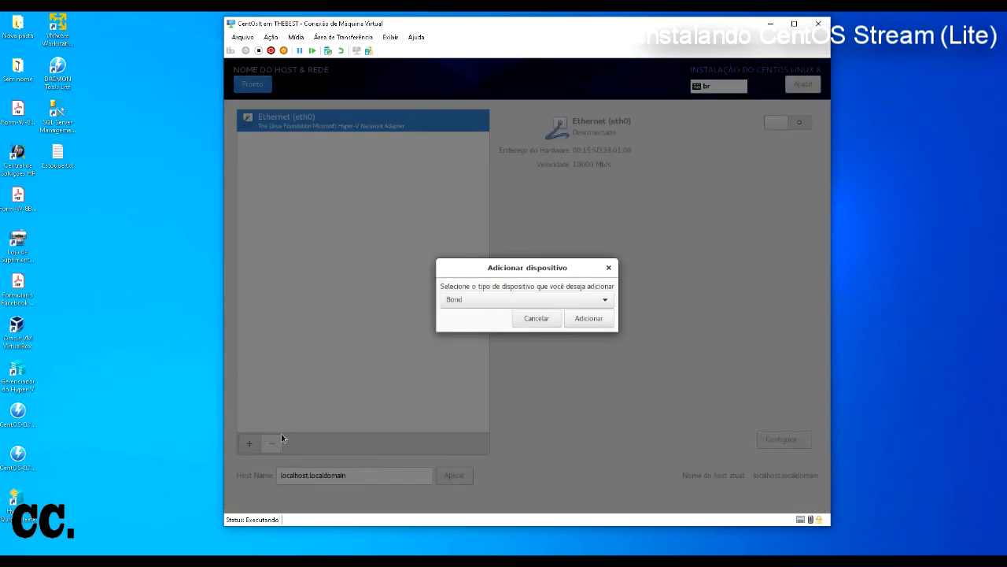
left_click(541, 300)
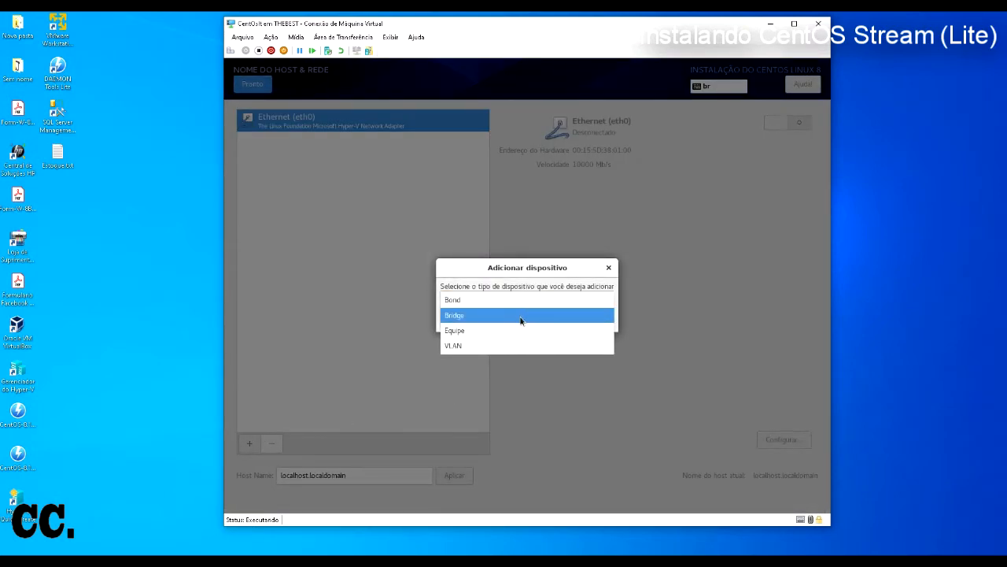
left_click(521, 317)
left_click(580, 318)
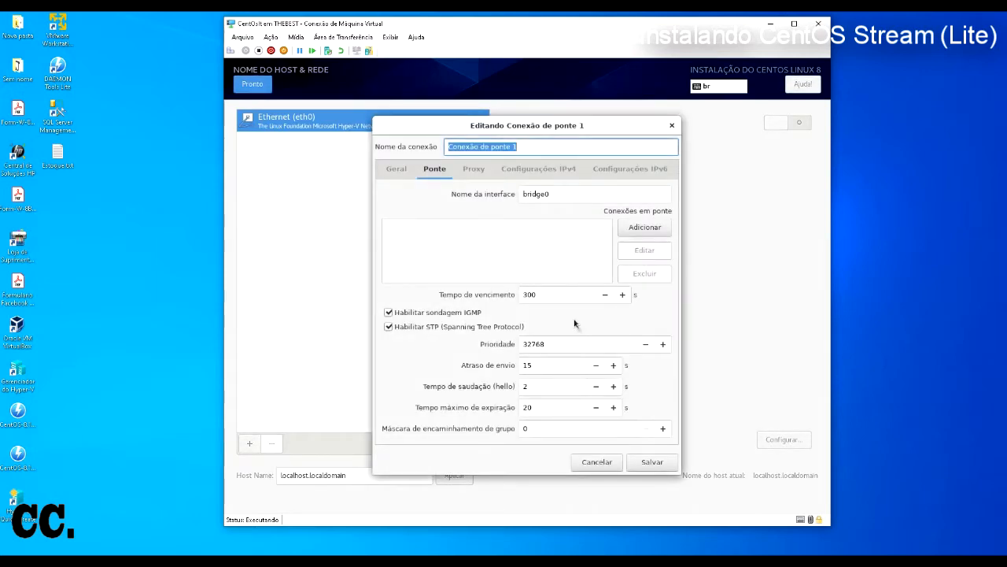
left_click(639, 465)
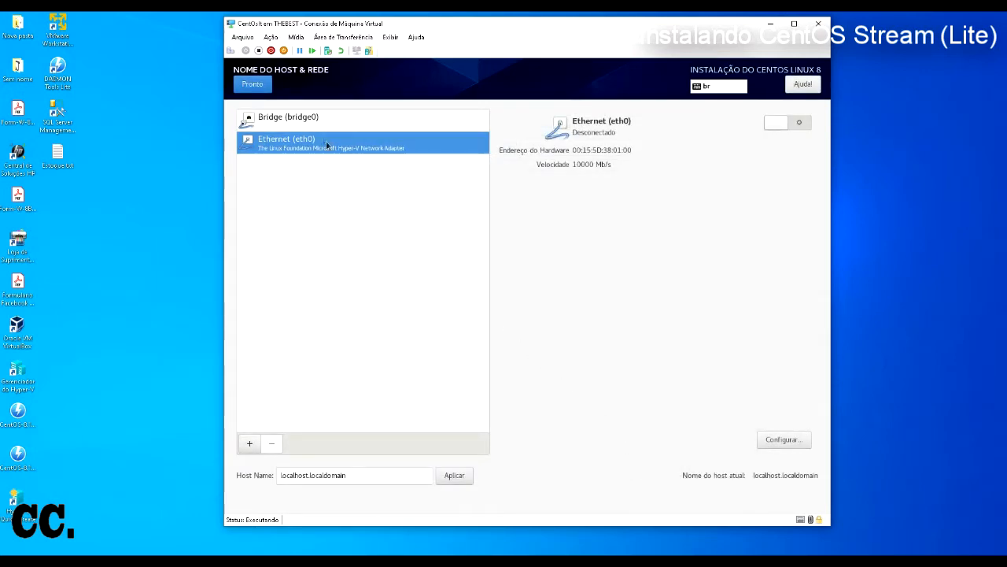
left_click(306, 119)
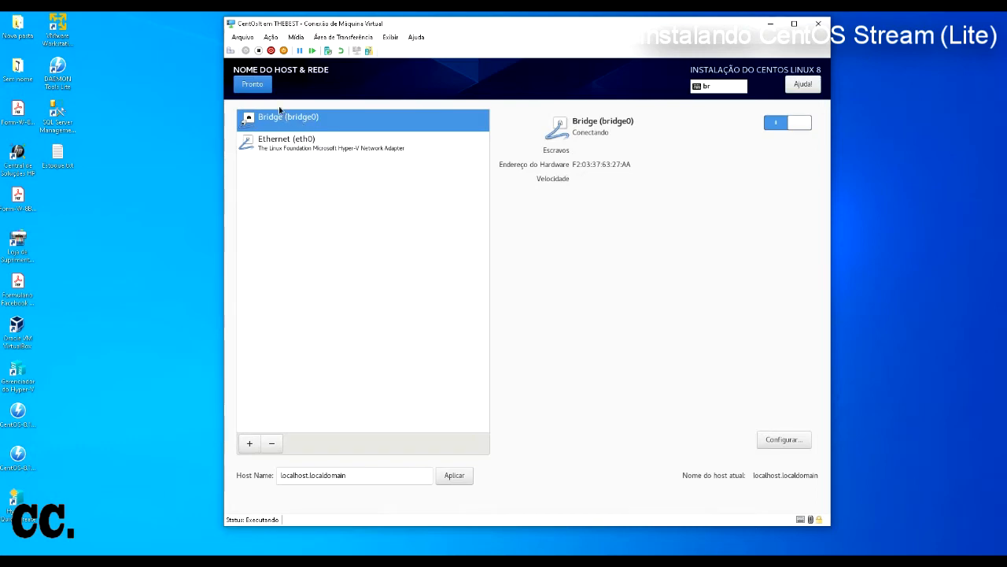
left_click(260, 85)
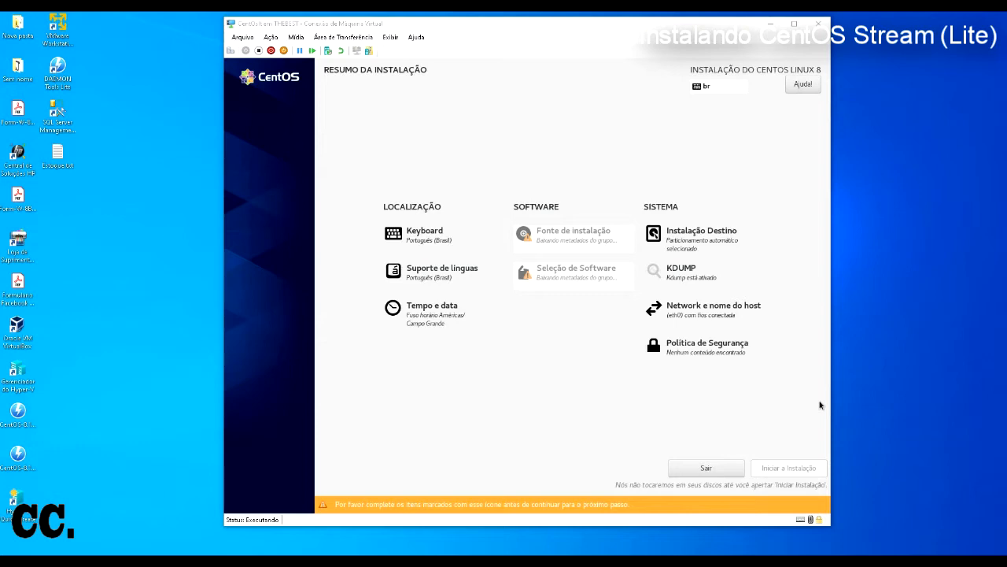
Step: Accept the installation source unchanged and open Seleção de Software, showing Servidor com GUI
left_click(798, 261)
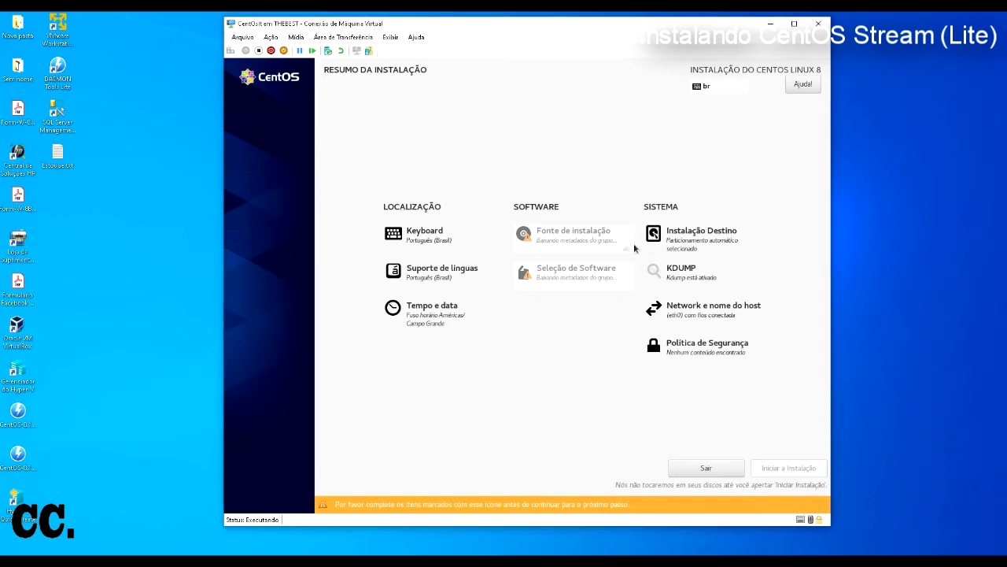
left_click(586, 244)
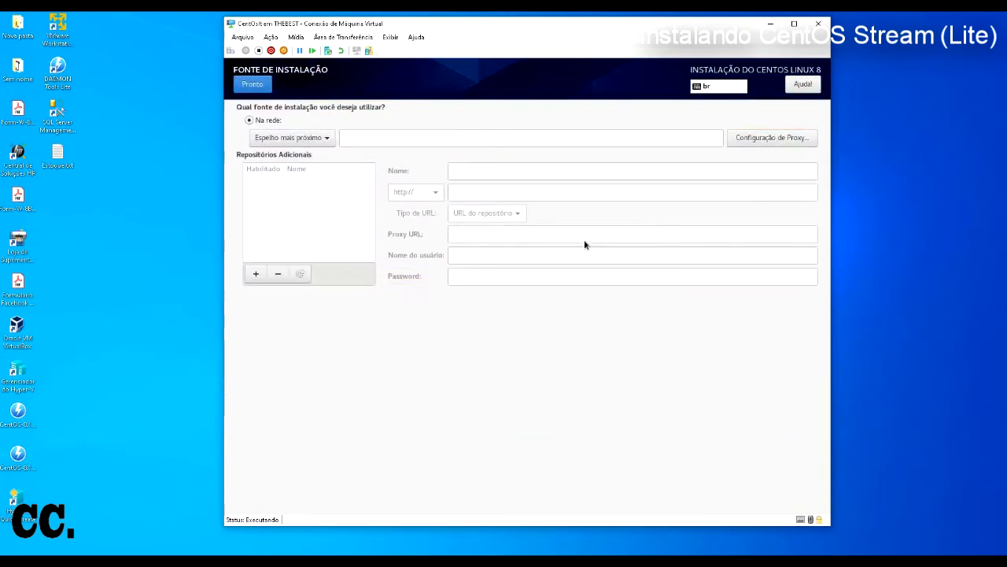
left_click(252, 84)
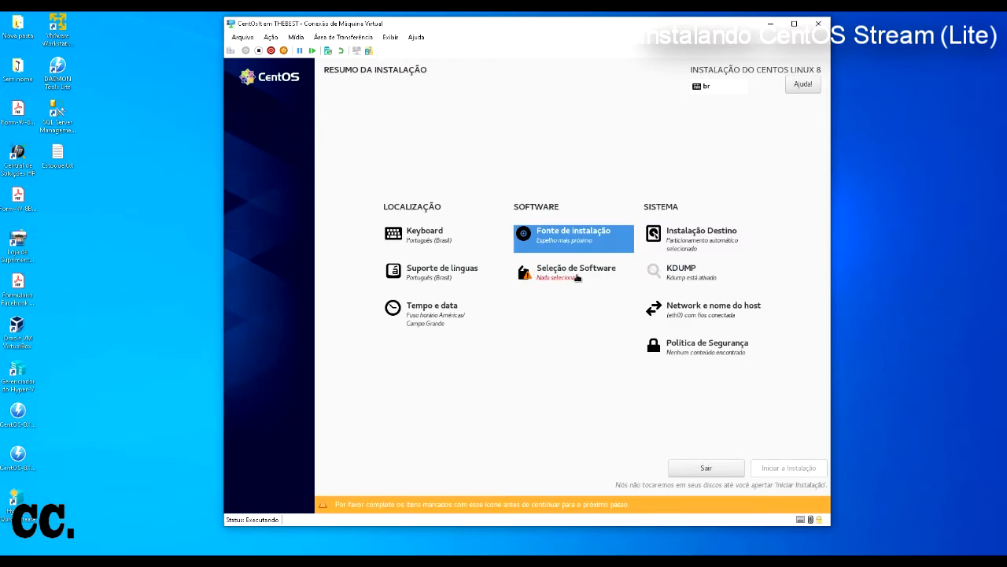
left_click(578, 276)
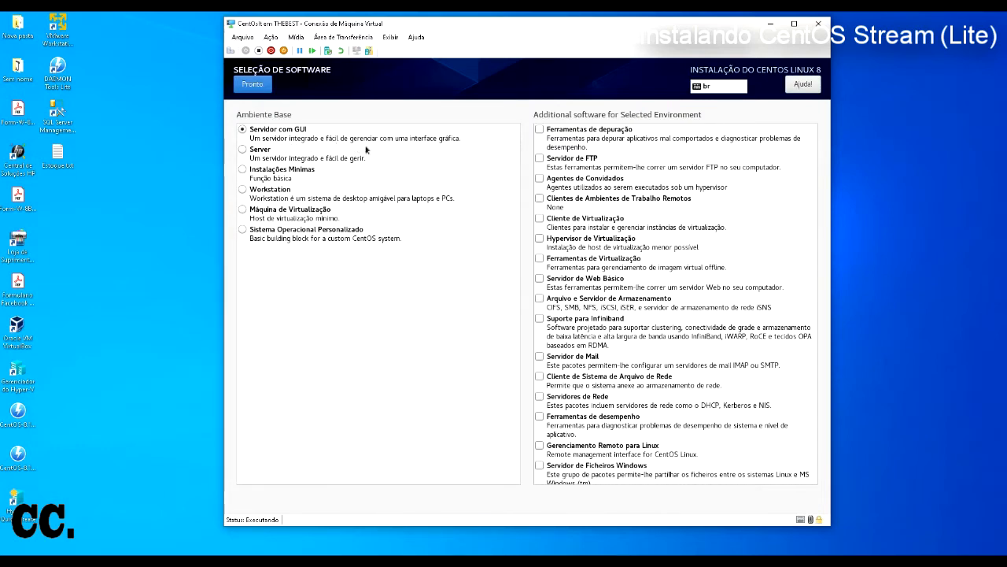
left_click(438, 142)
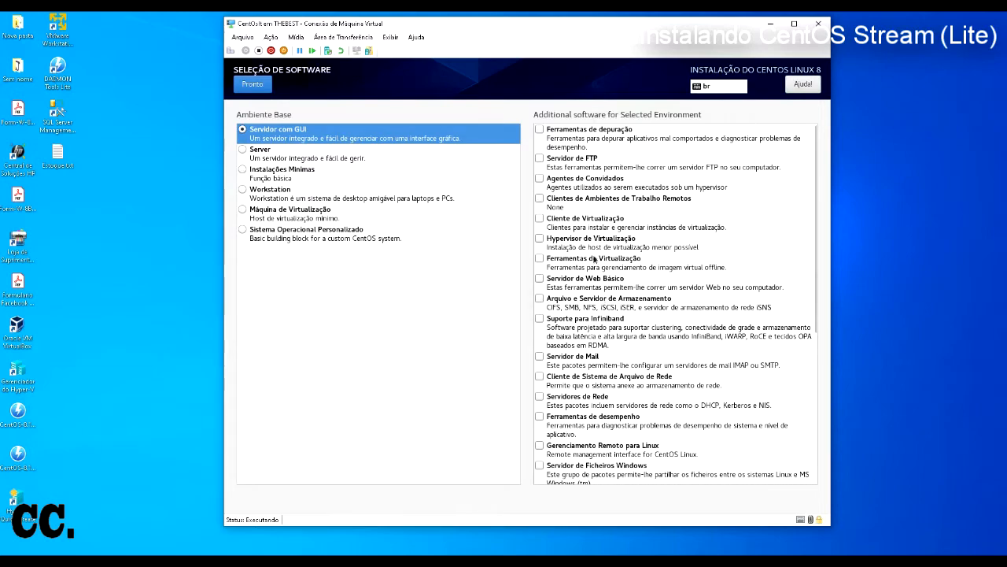
scroll(603, 297, "down", 5)
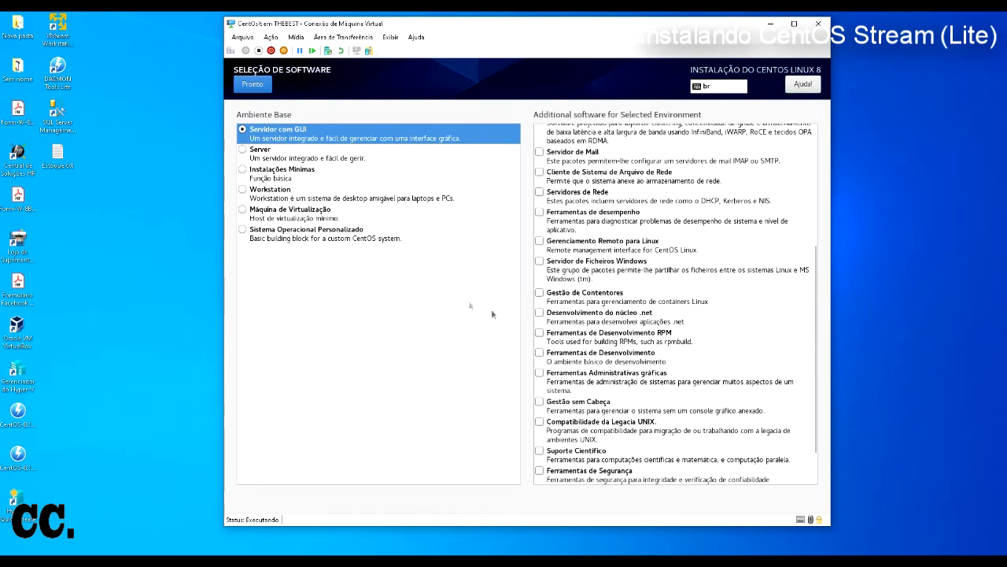
left_click(266, 157)
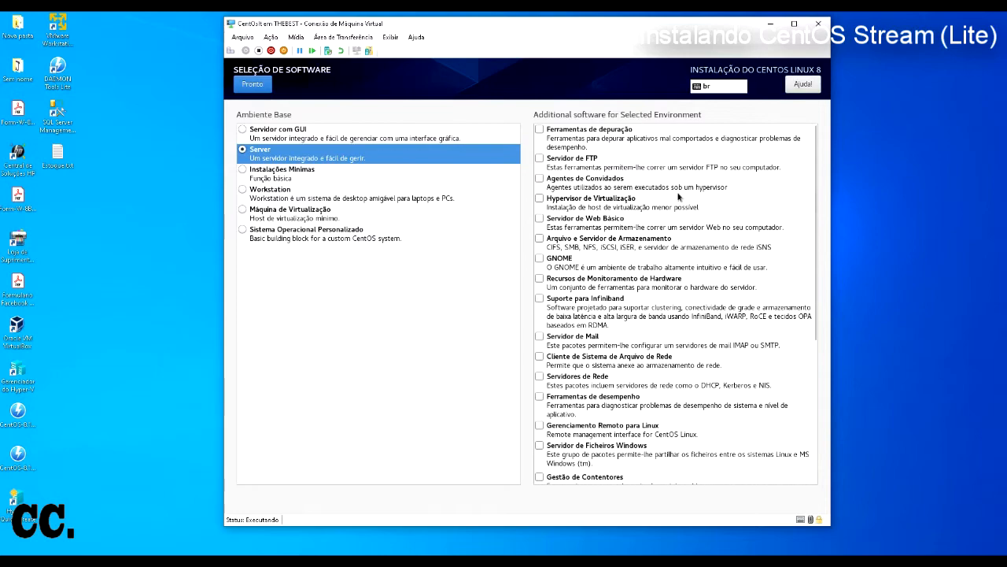
scroll(682, 329, "down", 5)
scroll(682, 329, "up", 4)
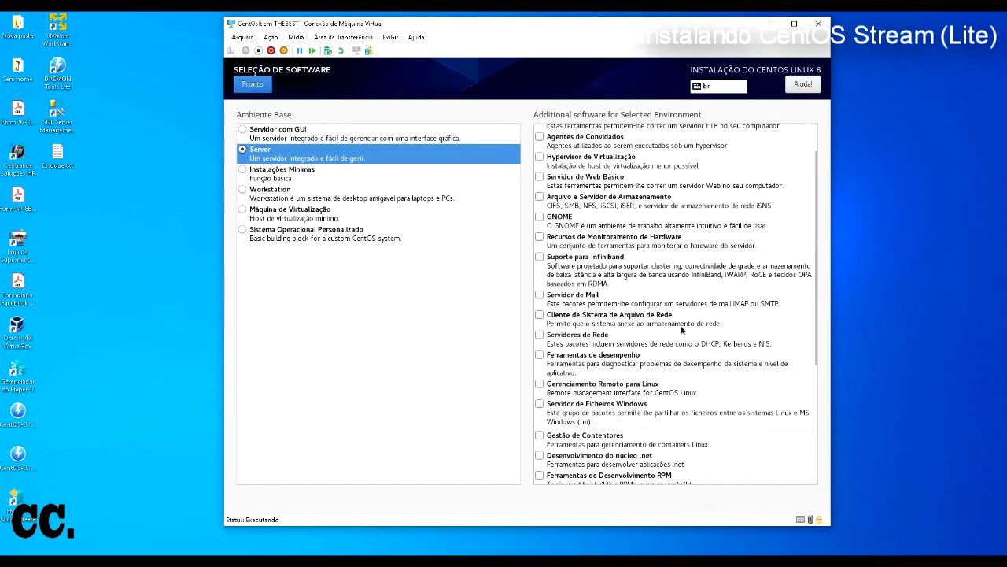
scroll(682, 329, "up", 1)
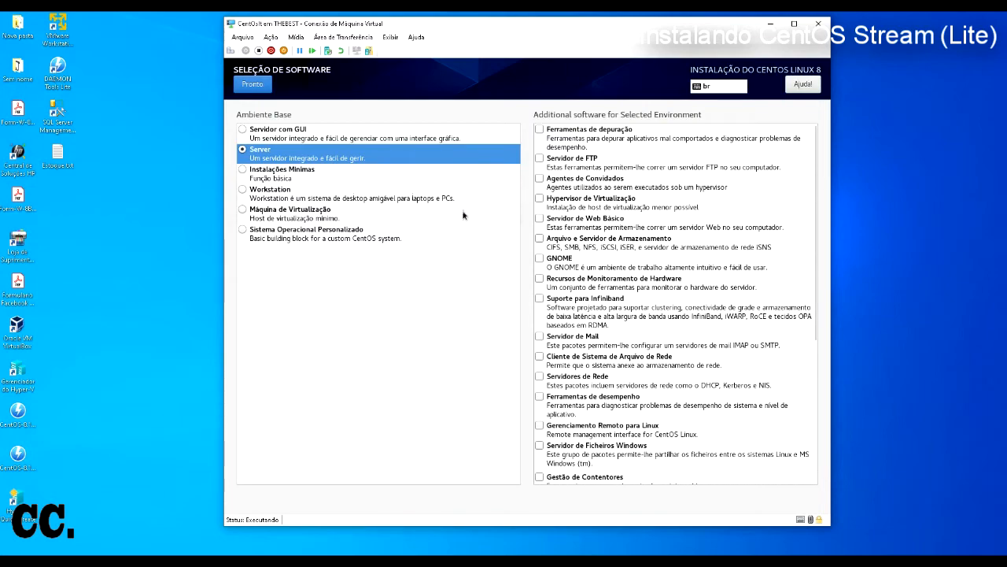
left_click(275, 178)
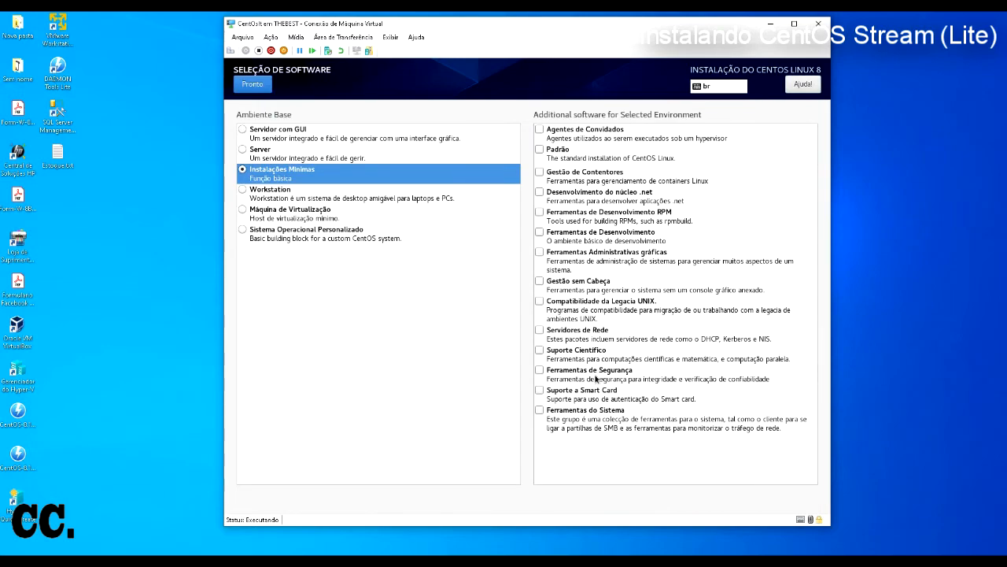
left_click(279, 201)
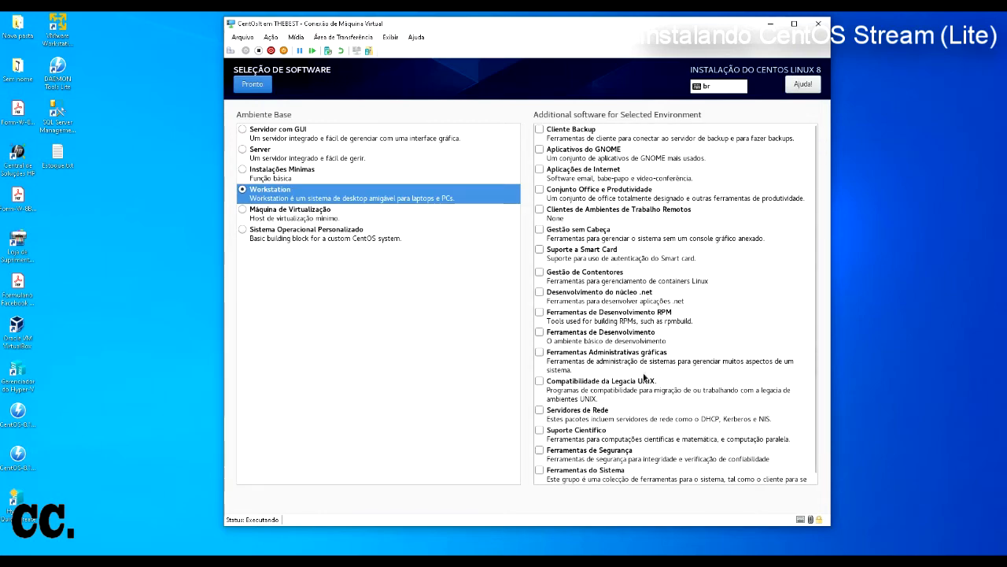
scroll(653, 385, "down", 1)
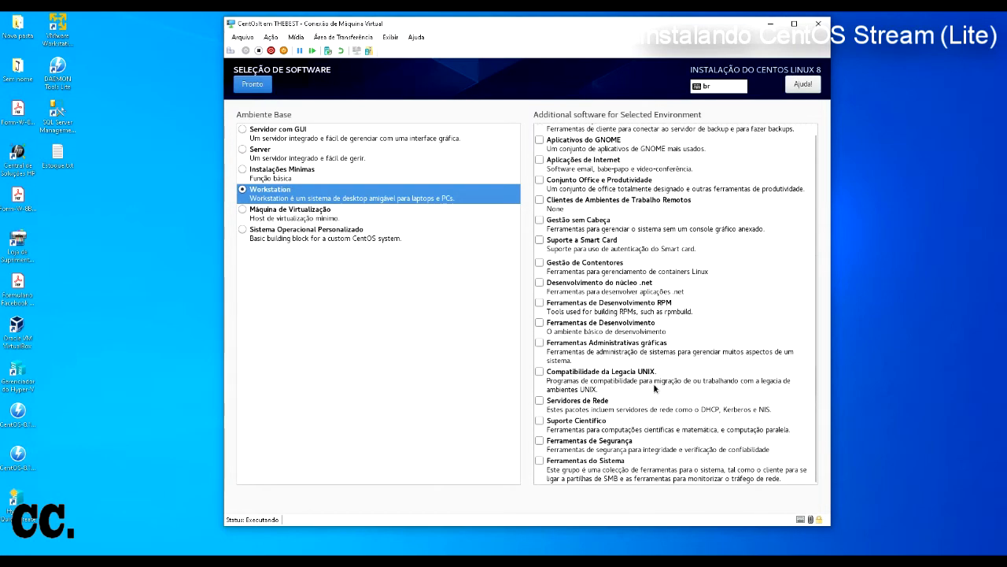
scroll(653, 383, "up", 1)
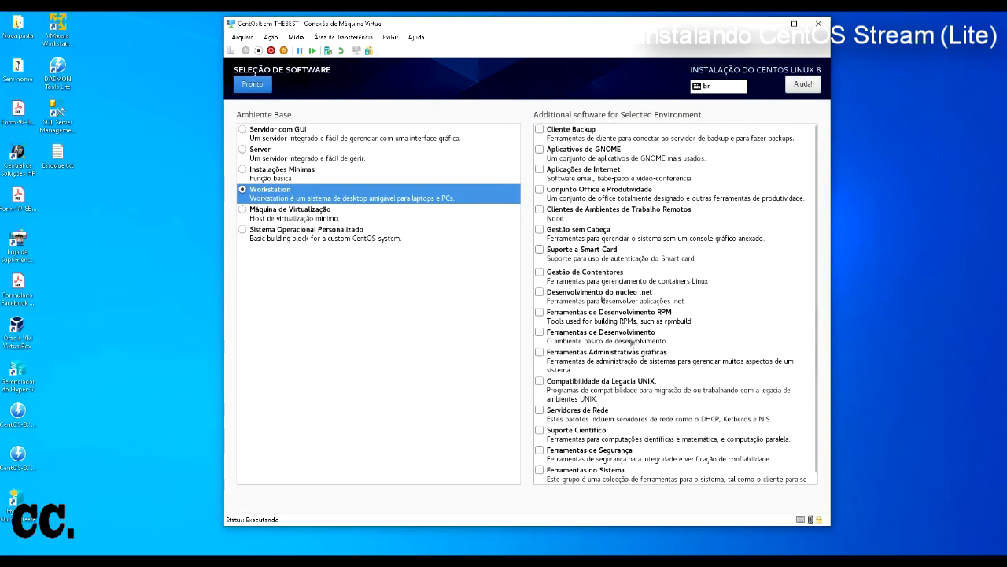
left_click(333, 223)
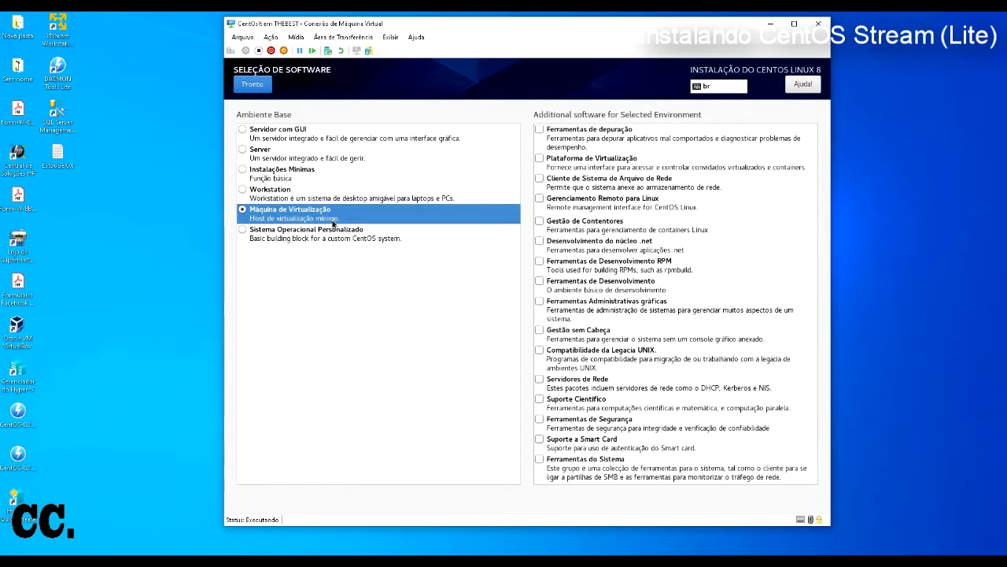
left_click(327, 238)
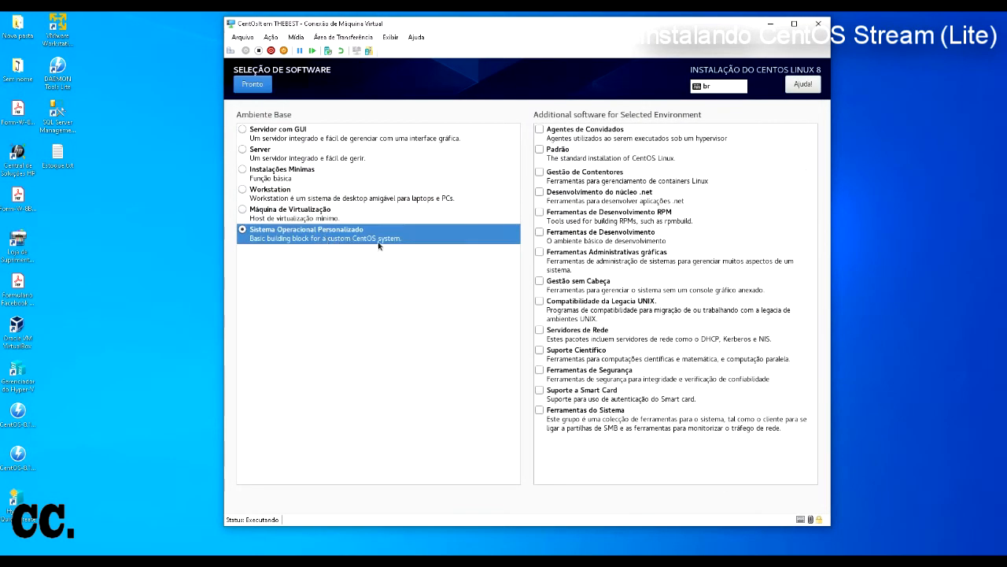
left_click(299, 137)
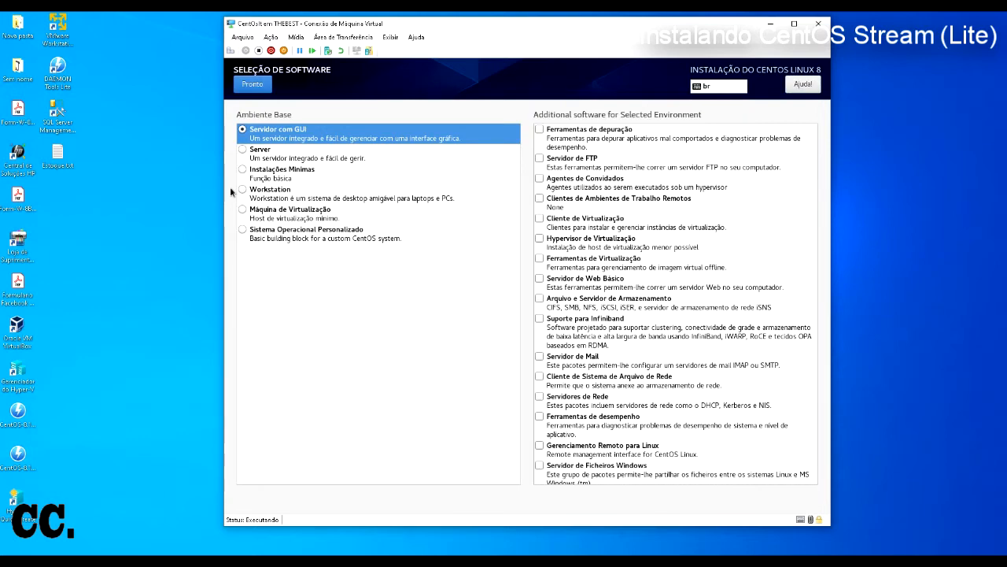
Step: Pick Workstation under Ambiente Base and go back to Resumo da Instalação
left_click(280, 180)
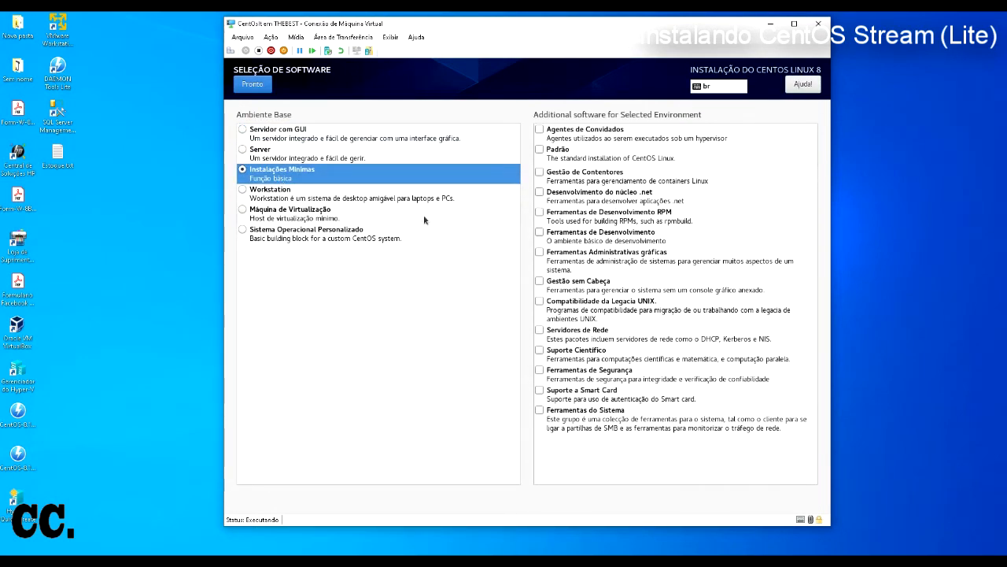
left_click(279, 197)
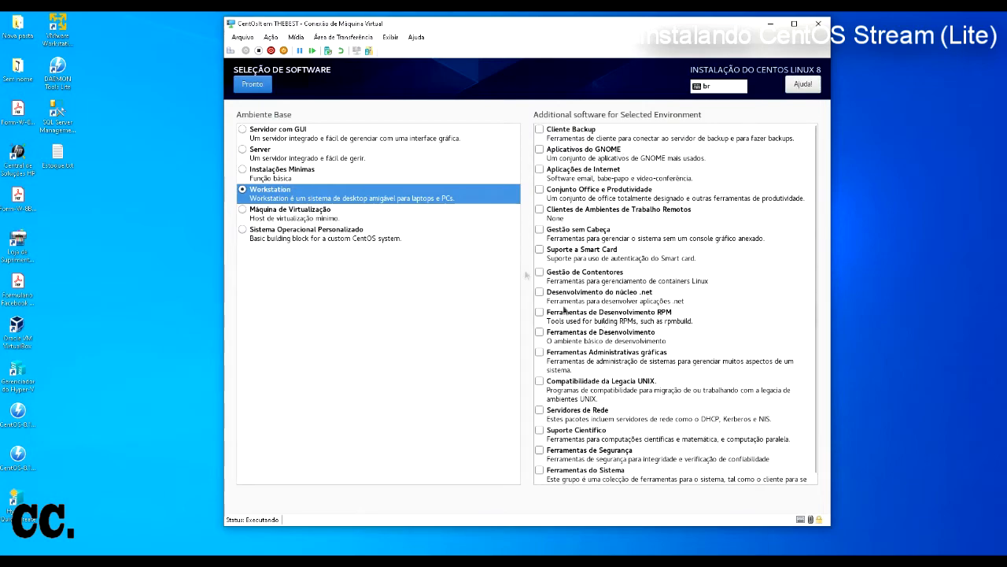
left_click(258, 85)
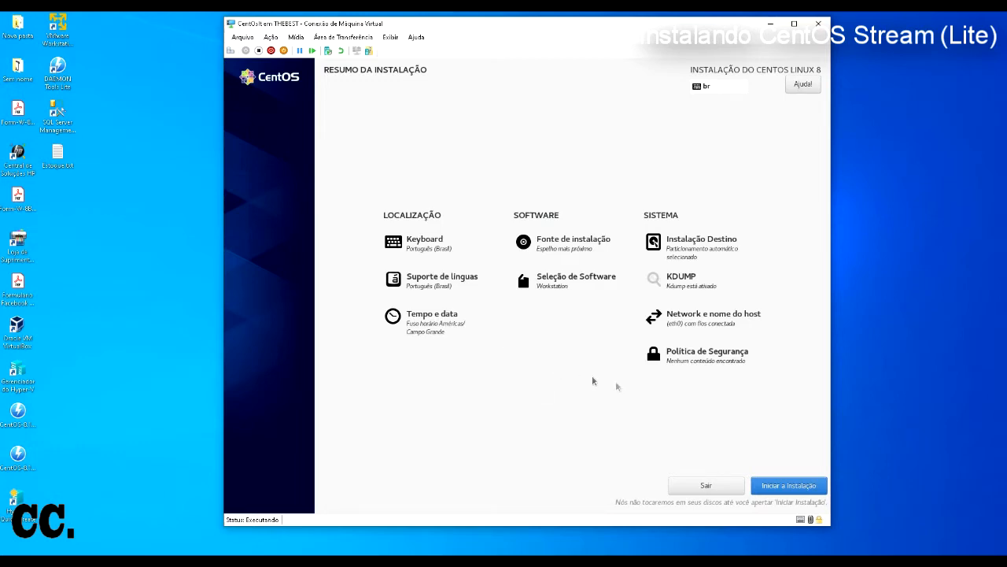
Step: Start the CentOS installation with Iniciar a Instalação
left_click(776, 489)
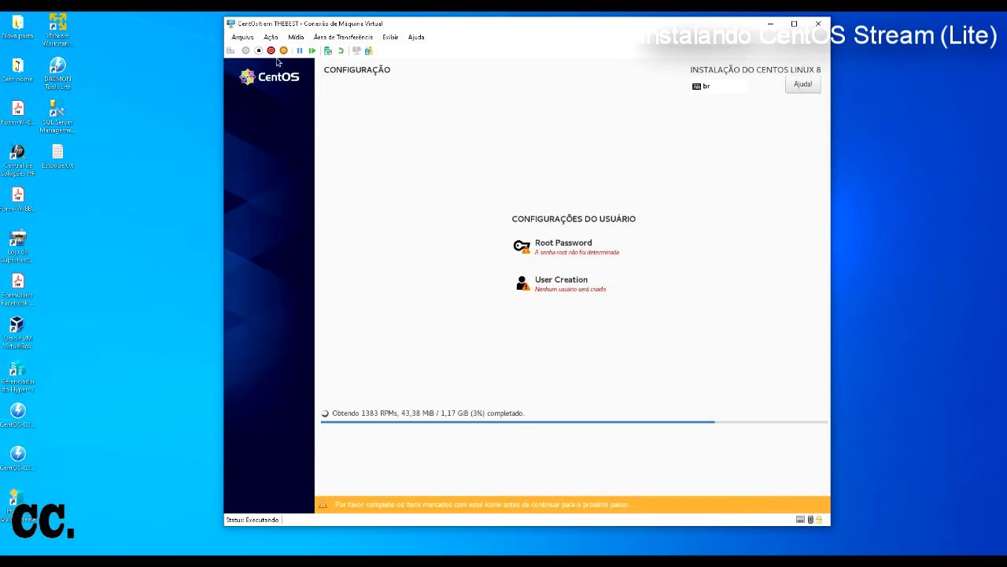
Step: Review the VM settings in Arquivo > Configurações and cancel without changes while installation runs
left_click(242, 37)
left_click(267, 49)
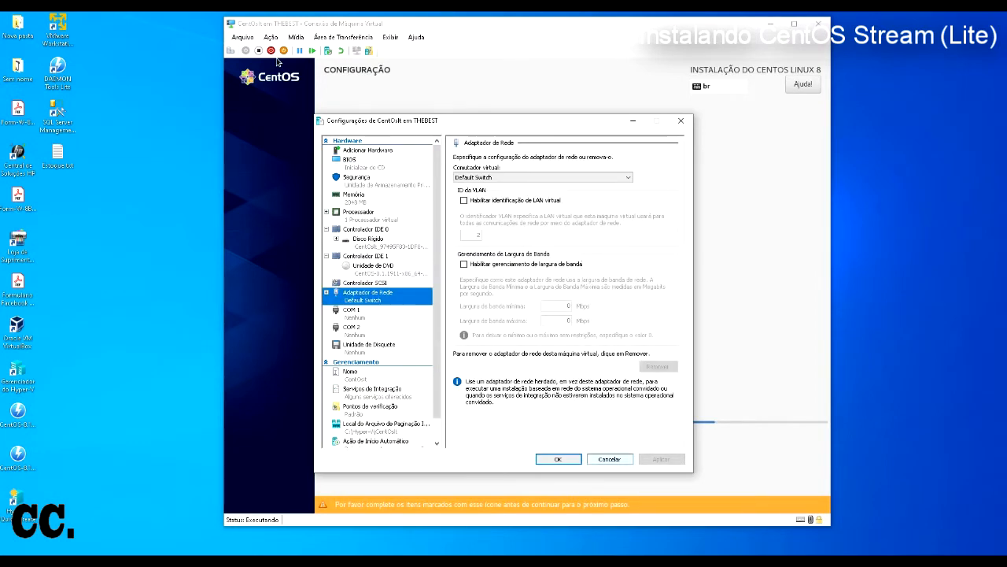
left_click(616, 459)
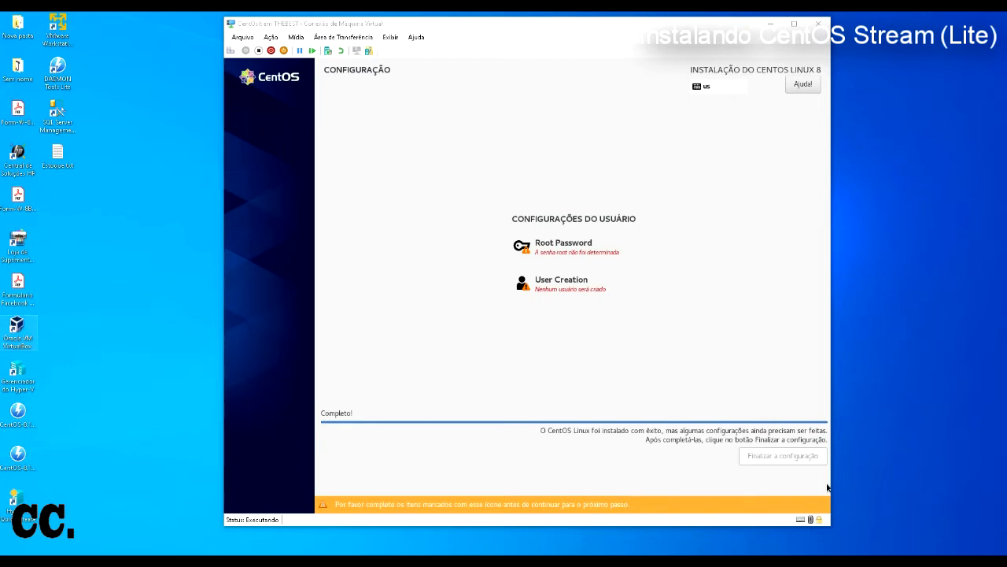
Step: On the root password page, enter a short 4-character password in both fields
left_click(405, 275)
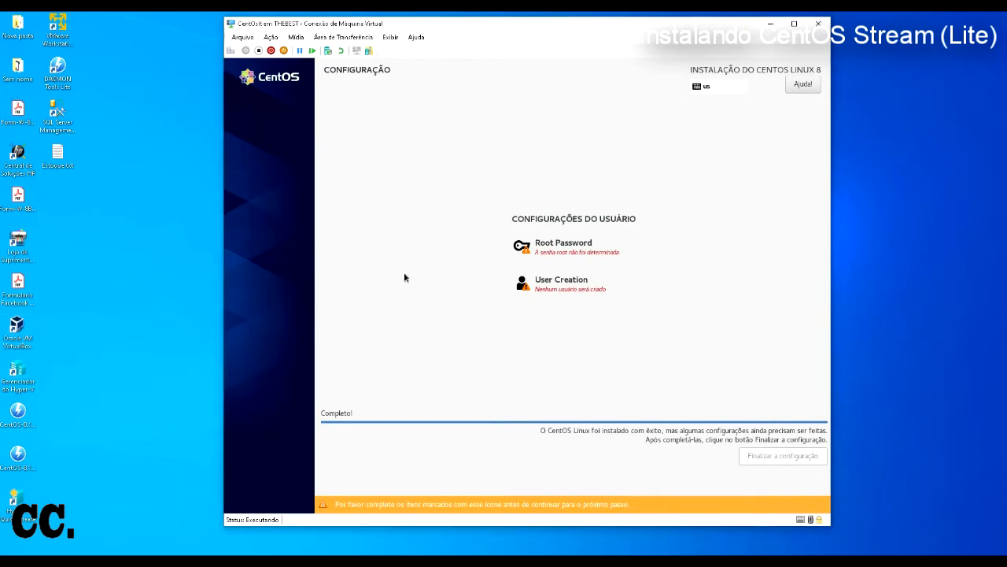
left_click(564, 243)
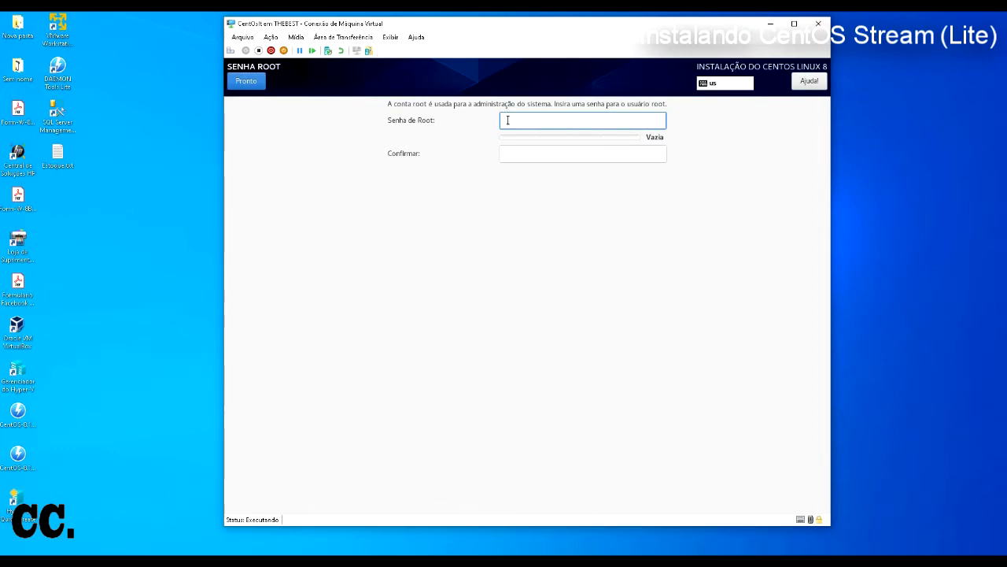
type("12")
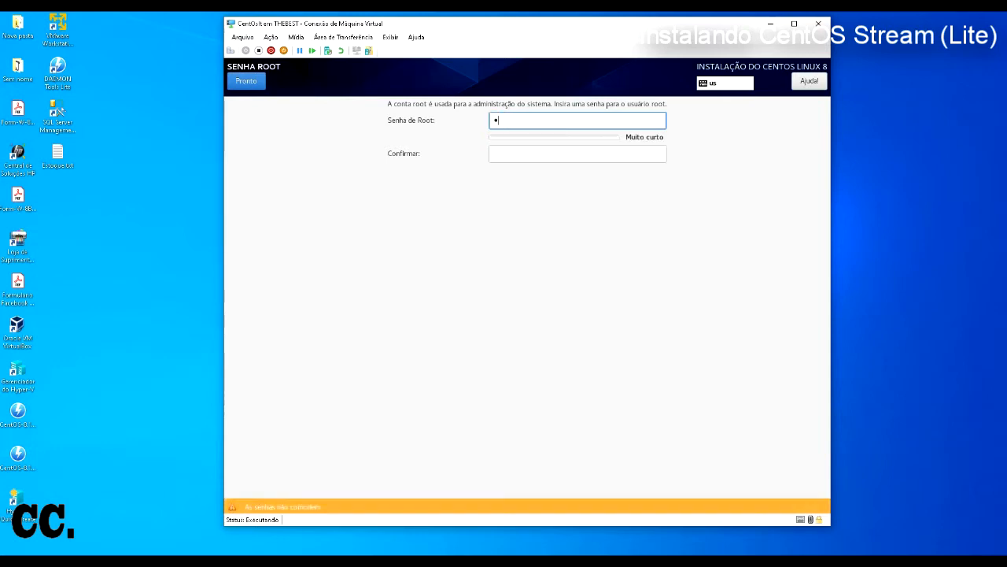
key("BackSpace")
key("BackSpace")
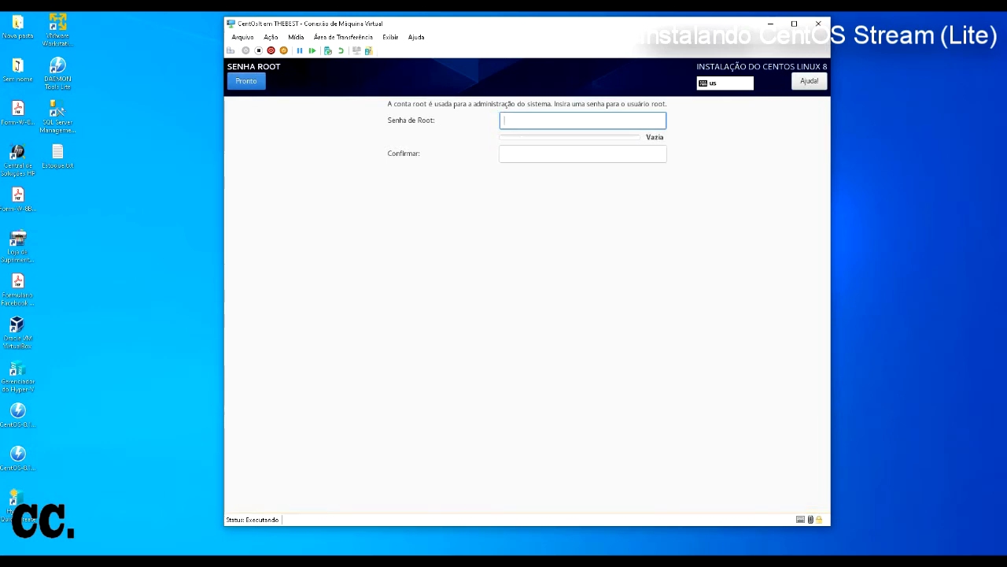
type("1234")
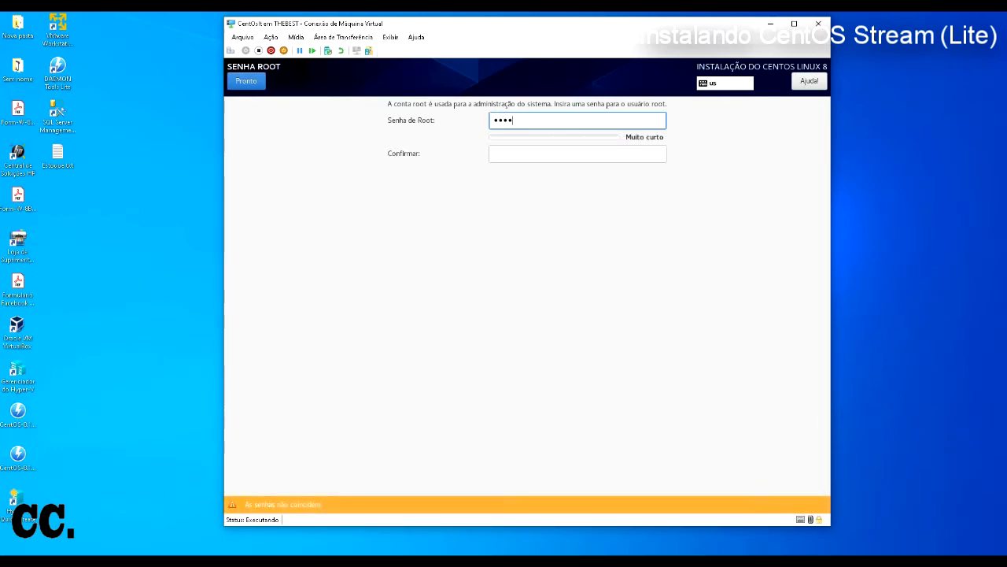
left_click(527, 154)
type("1234")
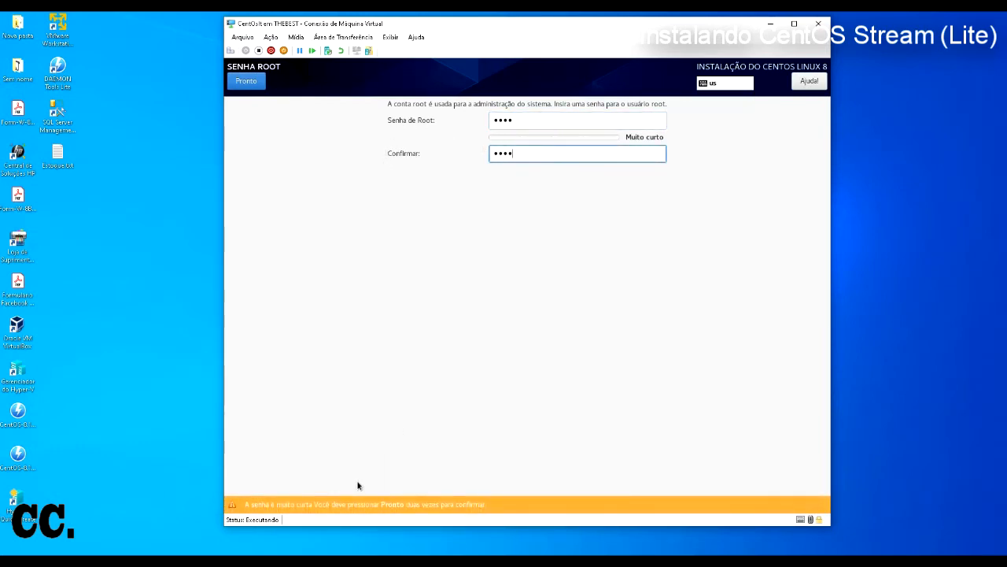
Step: Replace it with an 8-character root password, confirm it, and accept it despite weakness
double_click(525, 119)
type("12345")
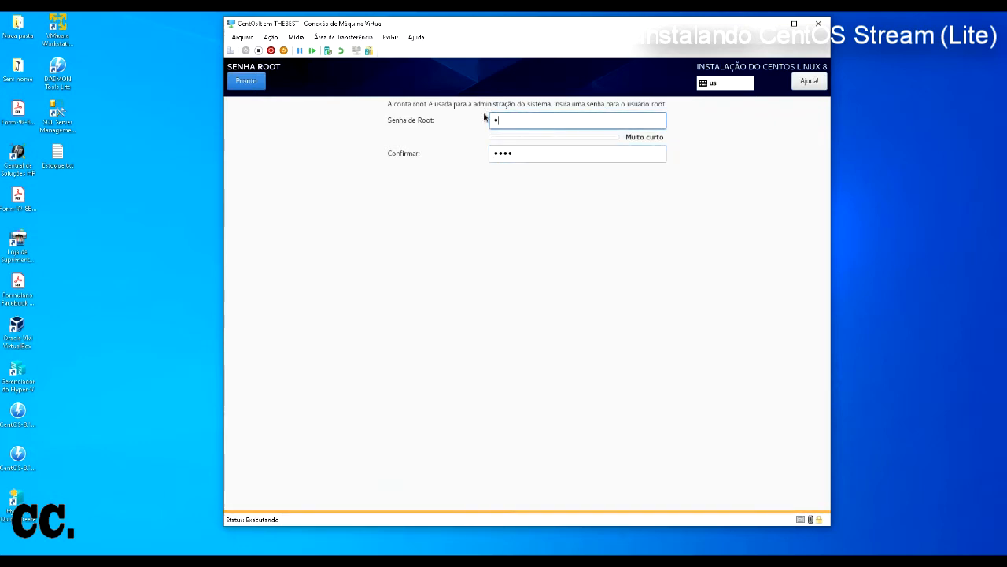
type("678")
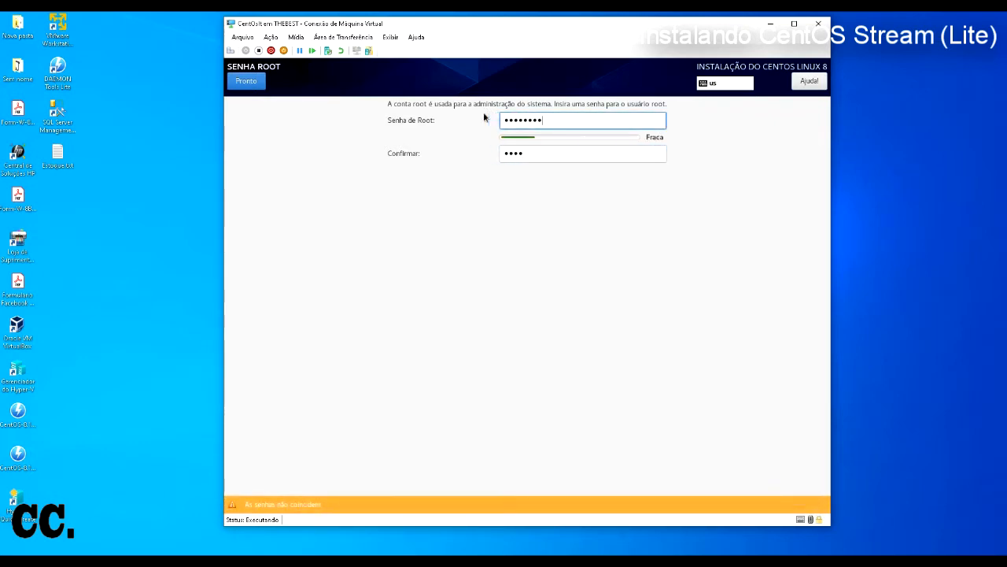
key("Tab")
type("12345")
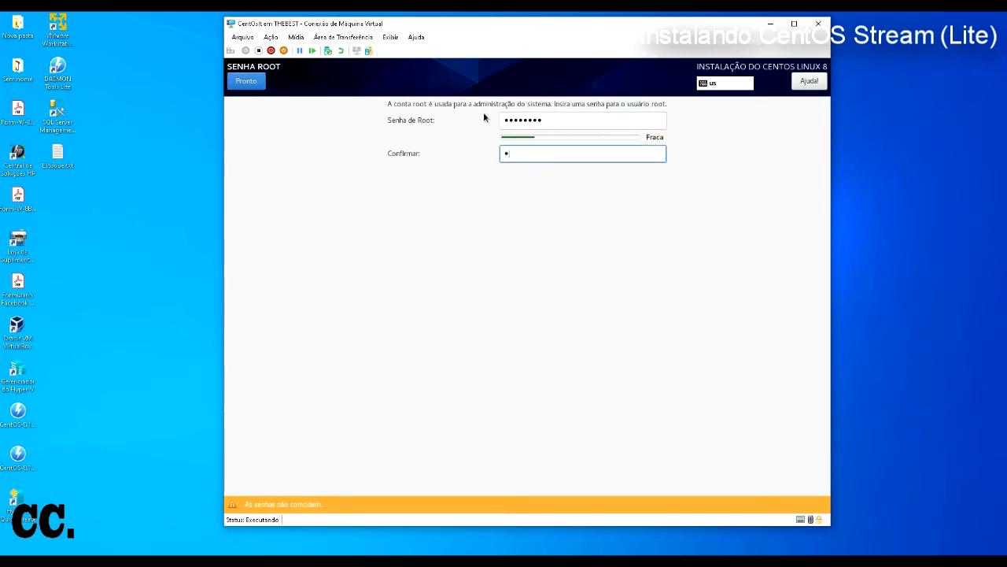
type("678")
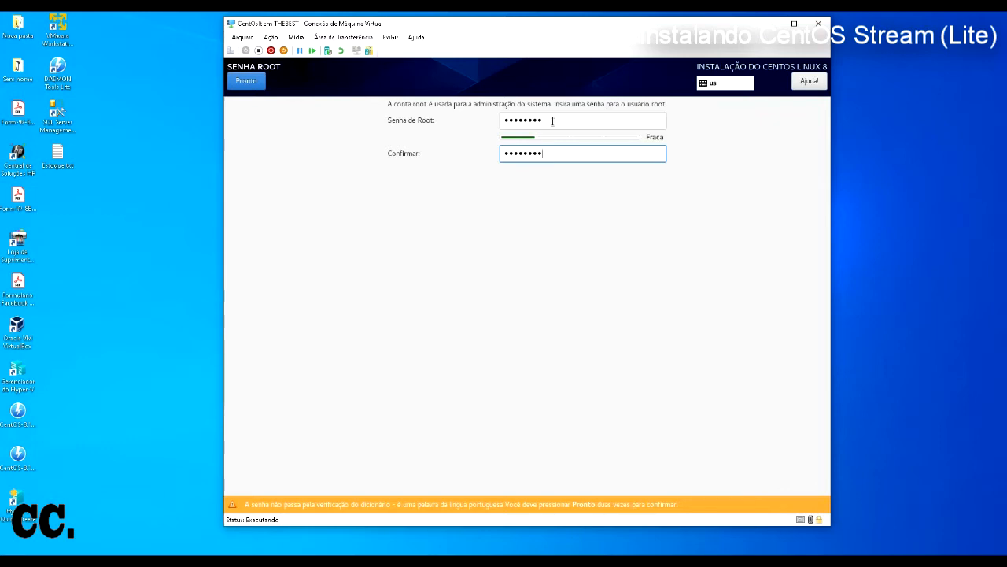
double_click(553, 121)
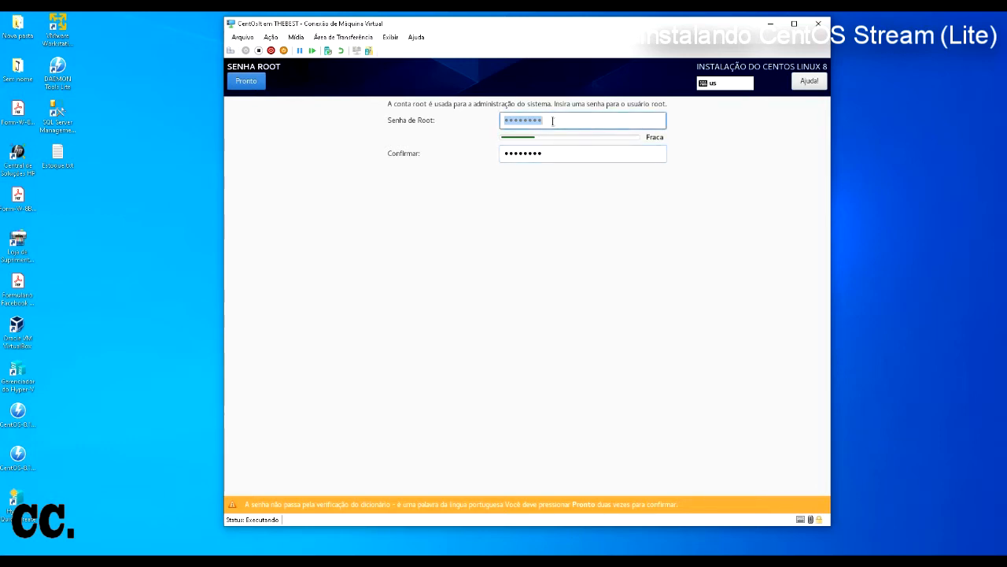
left_click(247, 83)
left_click(247, 83)
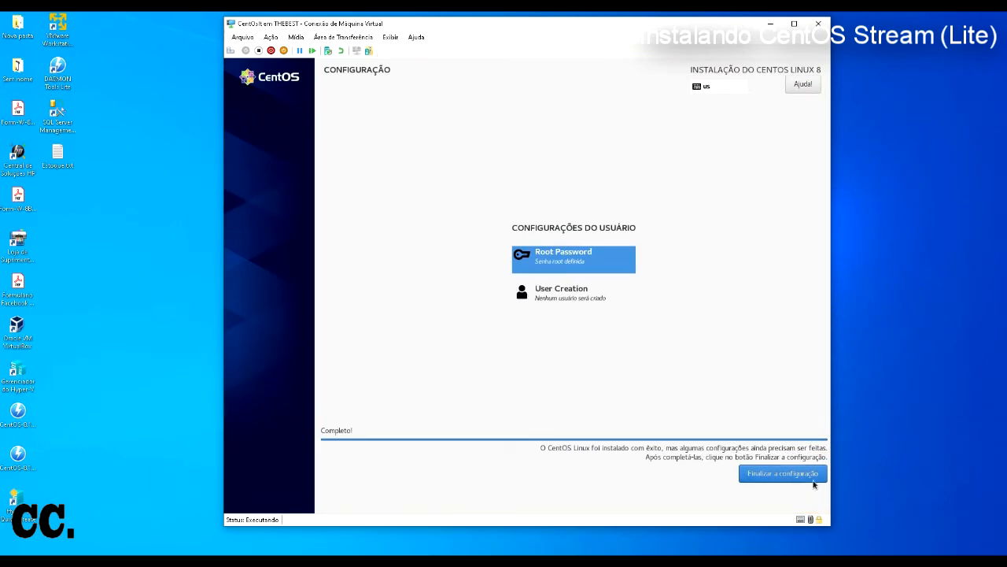
Step: Run Finalizar a configuração, then restart the VM with Reinicializar
left_click(815, 482)
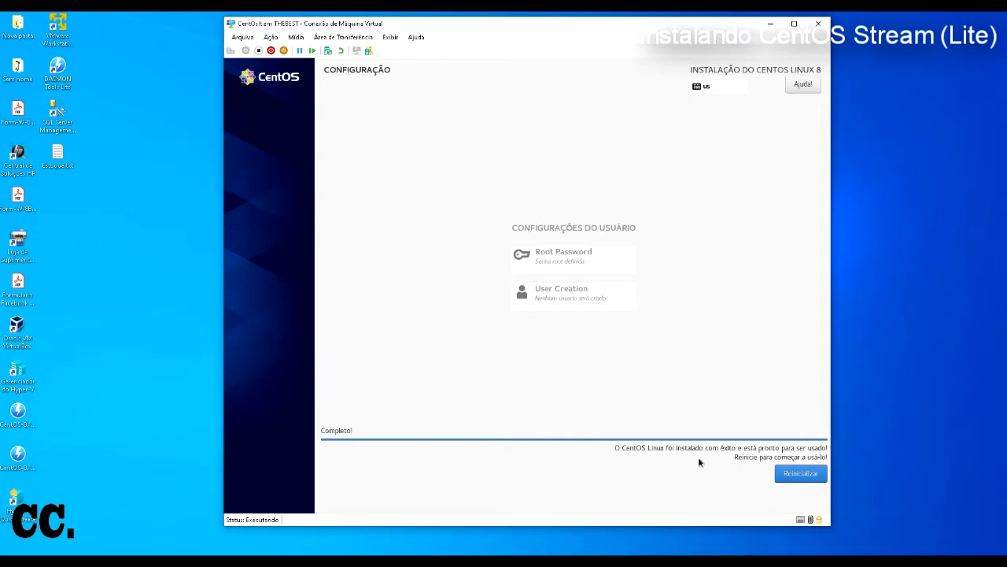
left_click(788, 476)
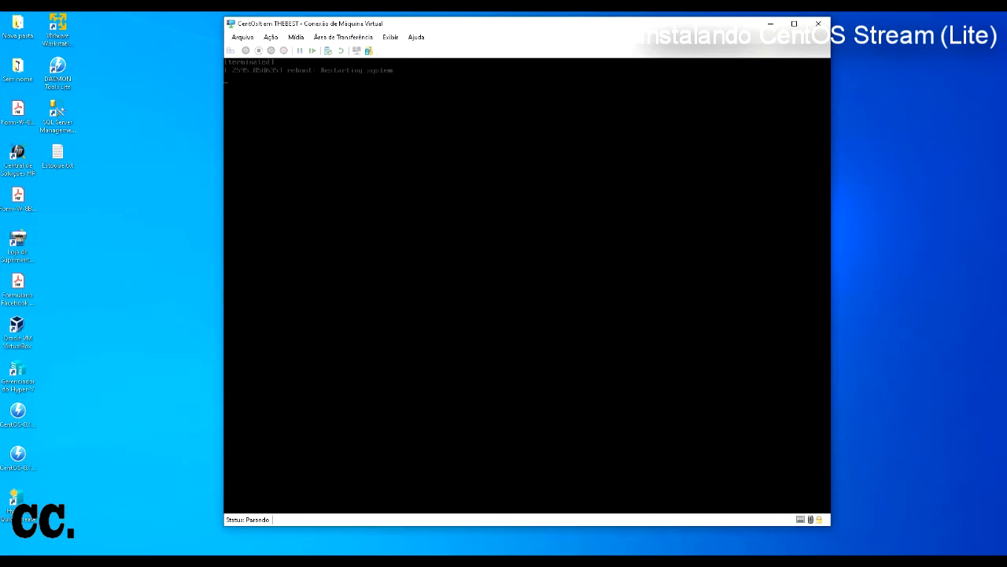
Step: Eject the CentOS installation disc via Mídia > Unidade de DVD > Ejetar
left_click(296, 37)
mouse_move(325, 49)
left_click(449, 49)
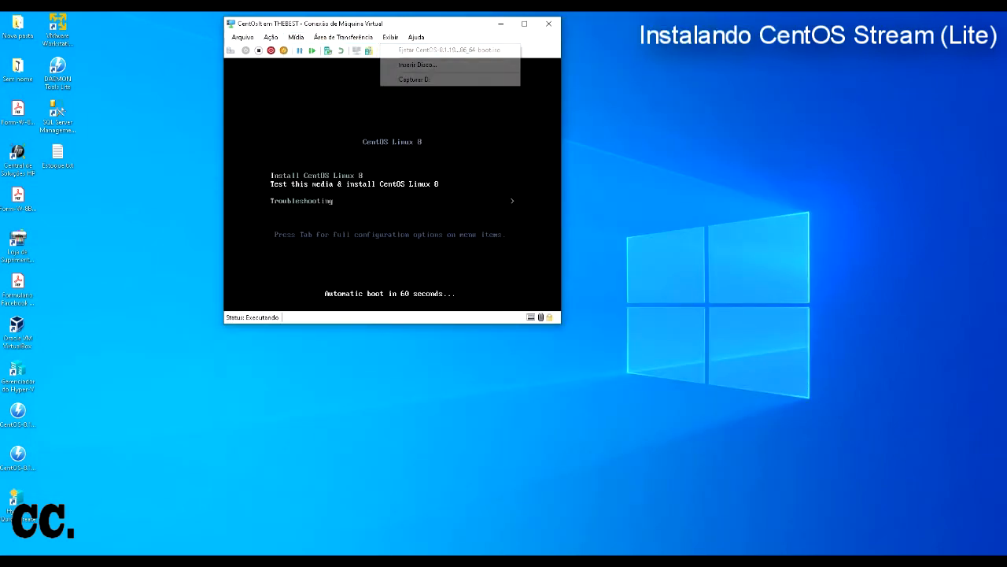
Step: Reboot the VM with Ação > Ctrl+Alt+Delete
left_click(242, 37)
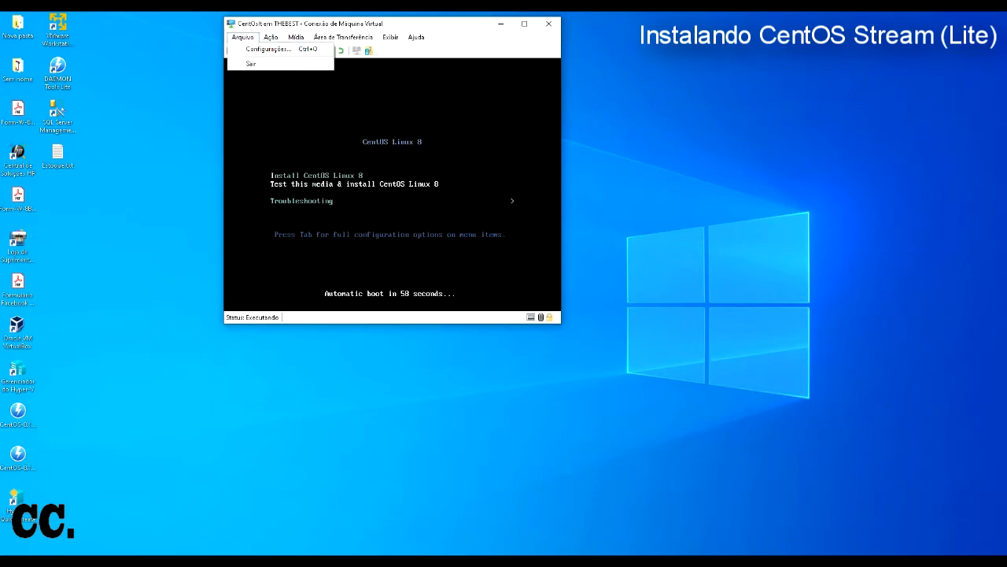
mouse_move(270, 37)
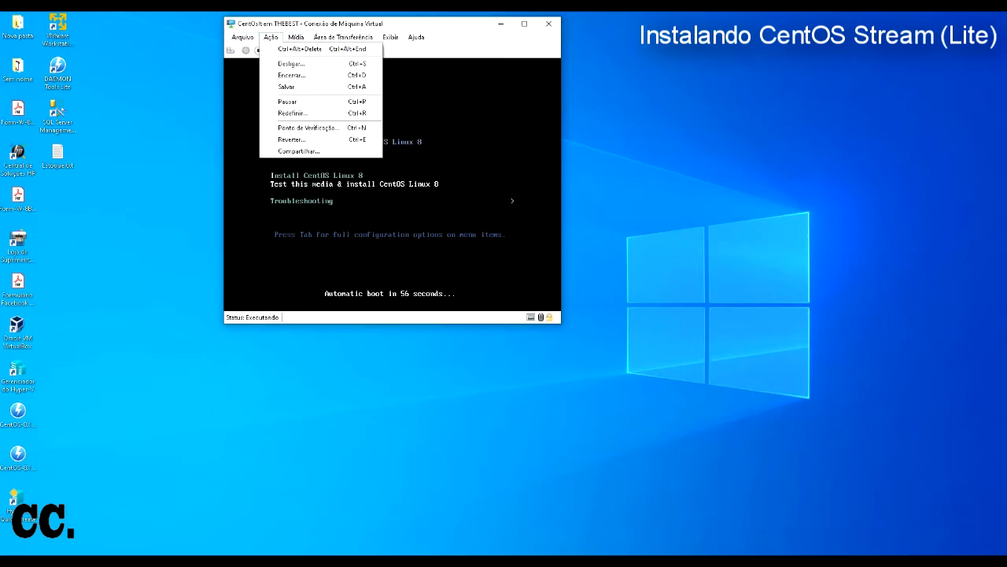
left_click(300, 49)
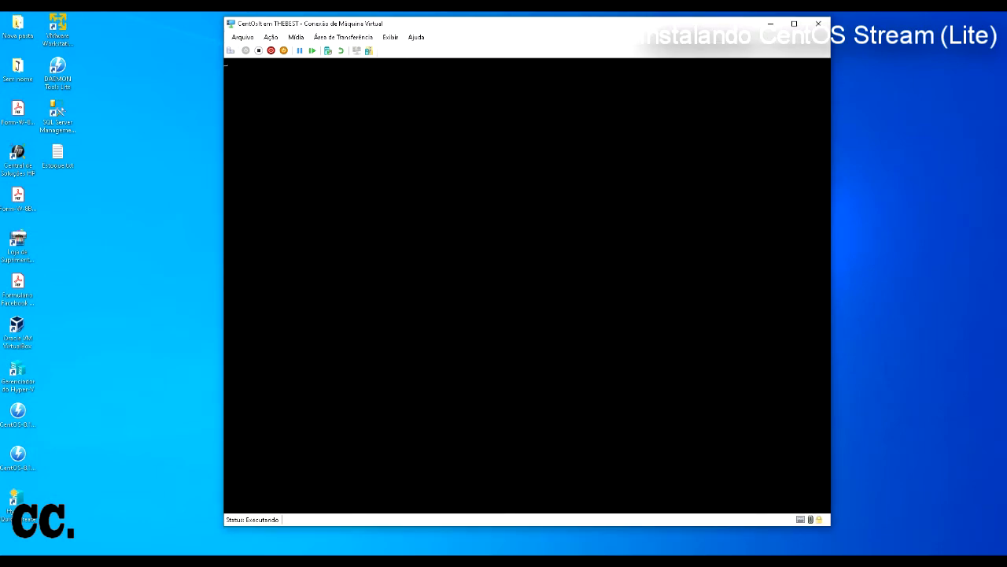
left_click_drag(504, 23, 495, 21)
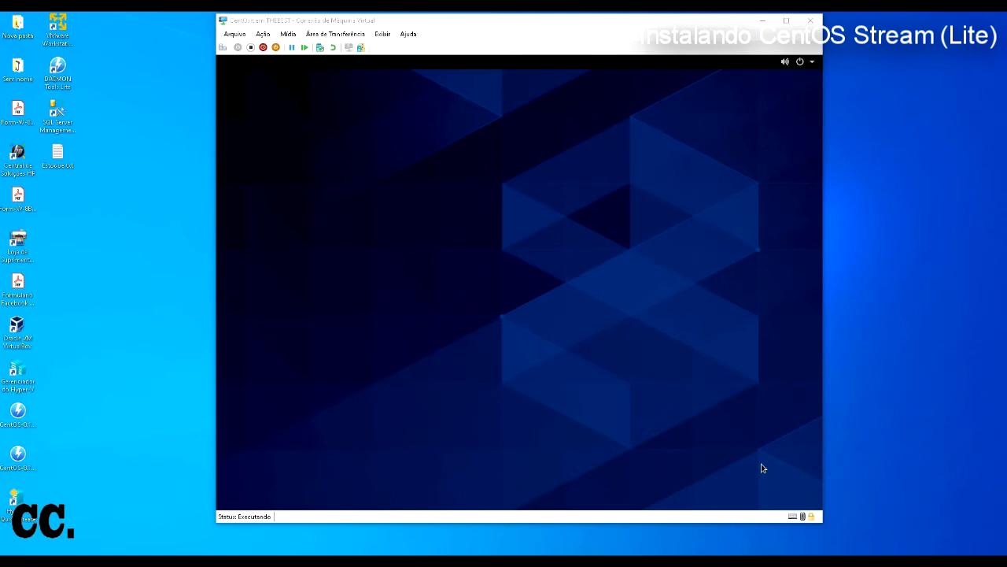
Step: Move past the Bem-vindo and Privacidade pages and skip Contas on-line
left_click(761, 469)
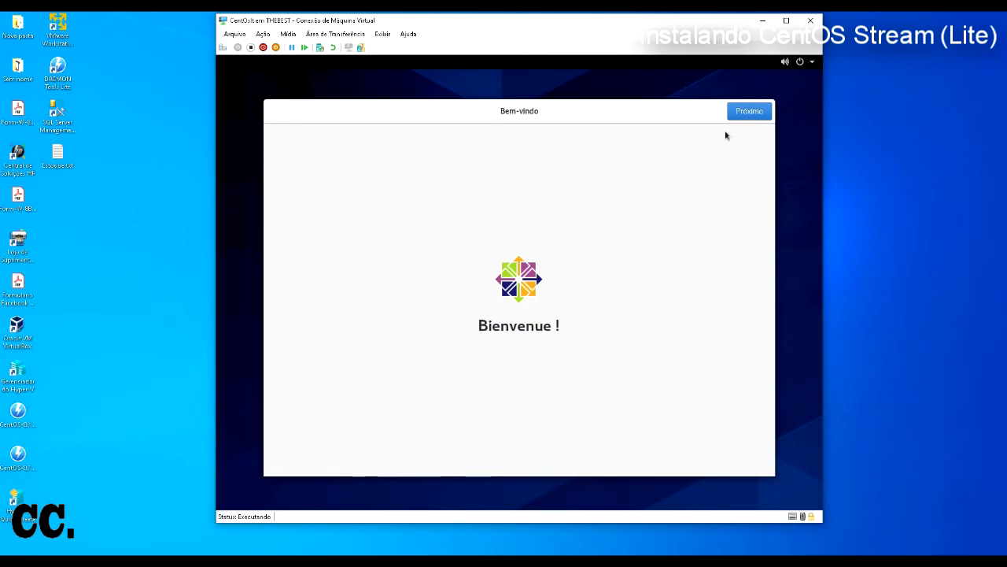
left_click(754, 111)
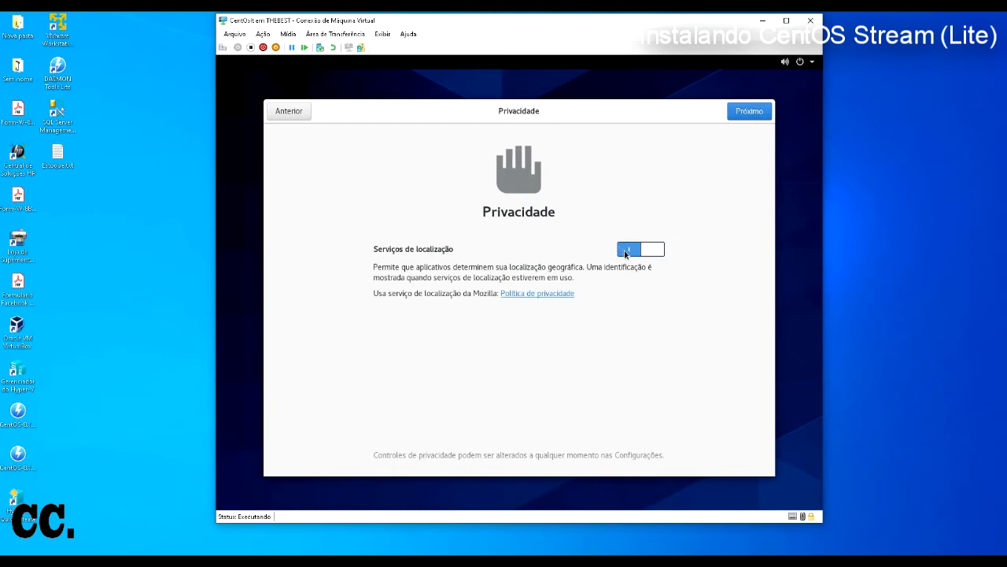
left_click(744, 114)
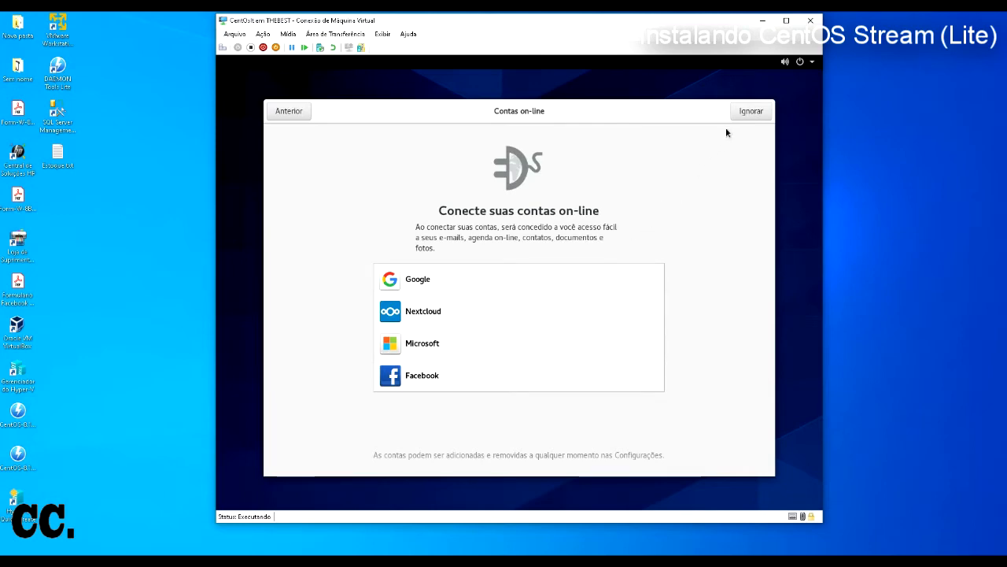
left_click(744, 115)
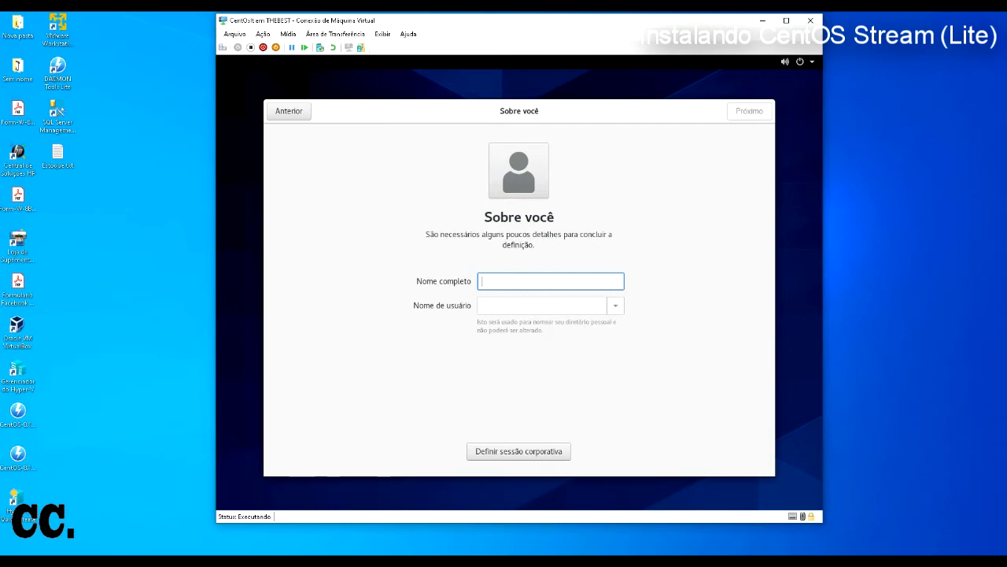
Step: Enter the new user's full name and continue to the password page
type("Carlko")
key("BackSpace")
key("BackSpace")
type("os")
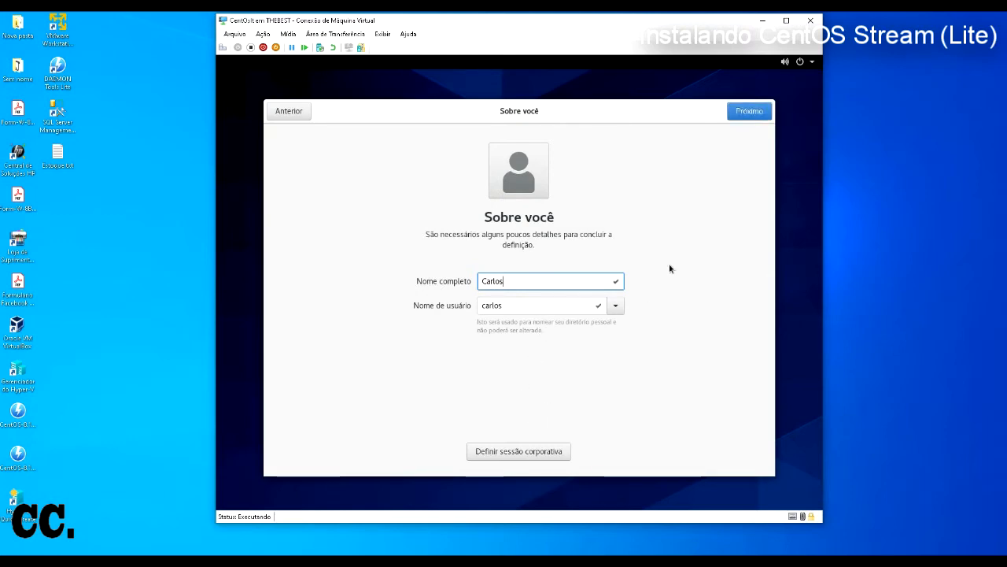
left_click(750, 112)
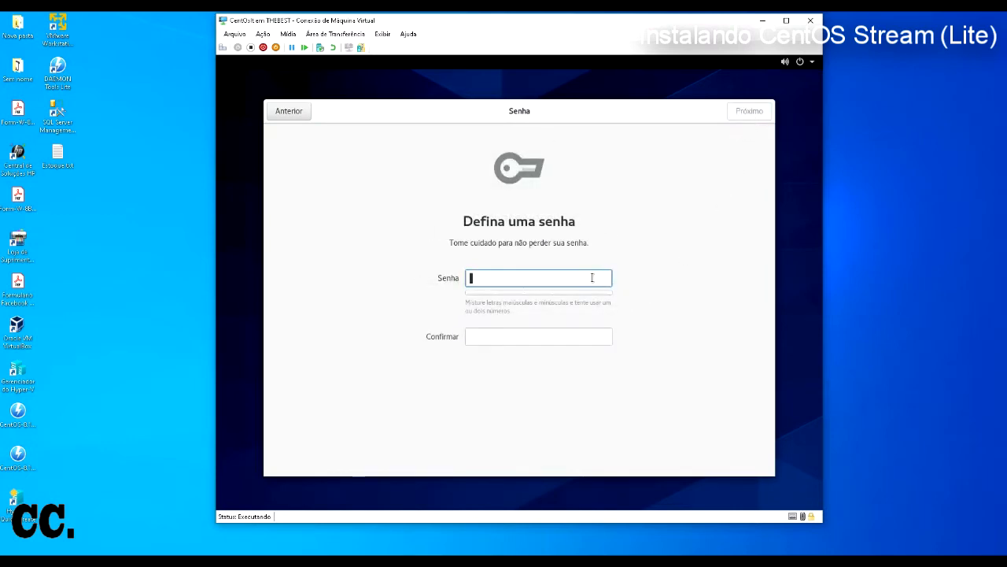
Step: Enter and confirm an 8-character password for the new user, then continue
type("••••")
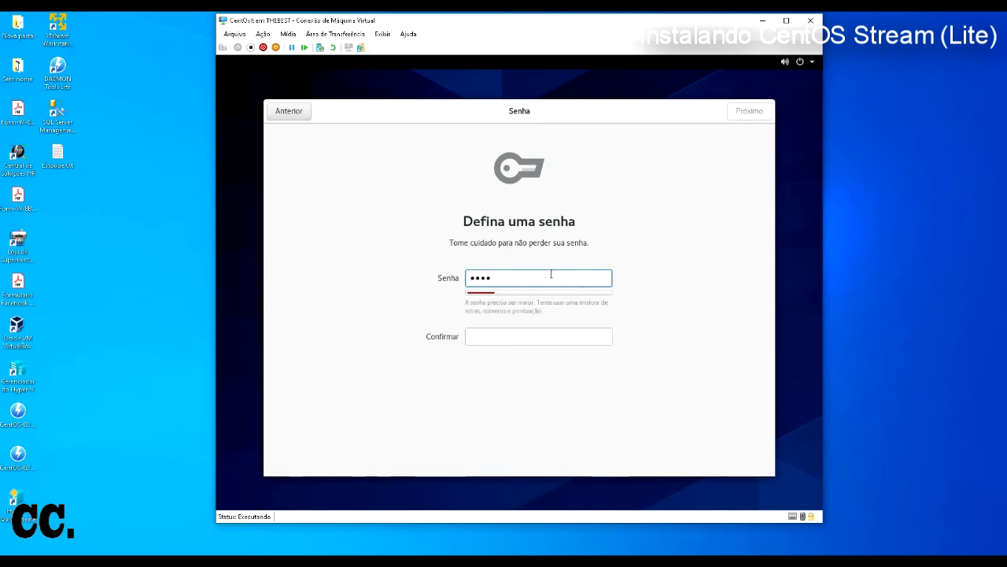
left_click_drag(551, 275, 447, 272)
type("••••••••")
key("Tab")
type("•••••••")
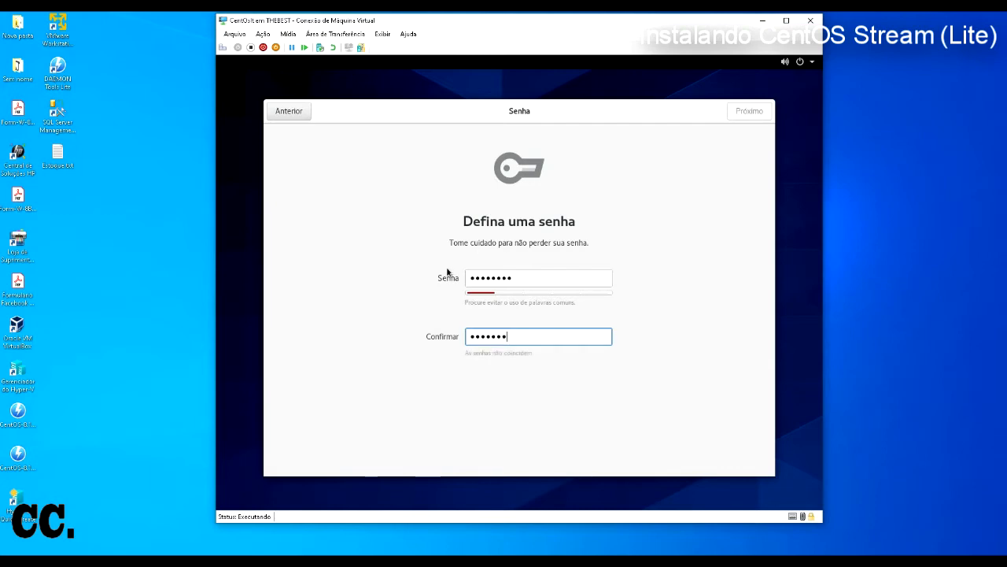
type("•")
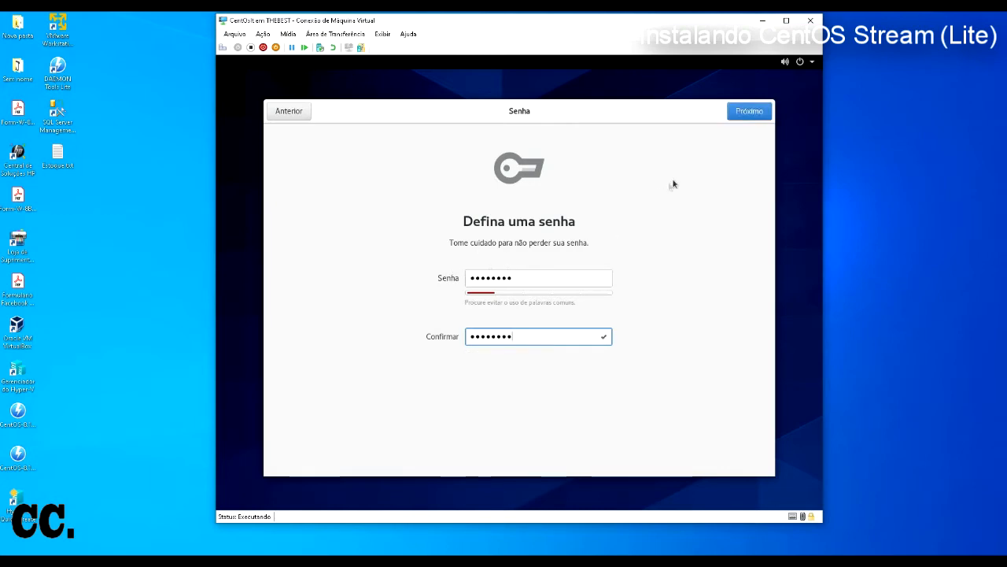
left_click(738, 115)
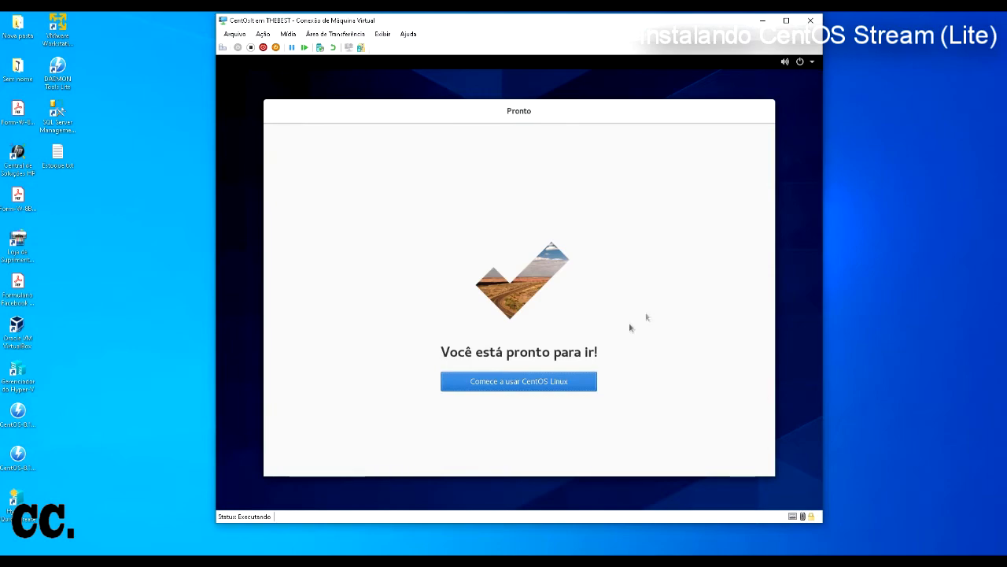
Step: Choose Comece a usar CentOS Linux, then shut the VM down with Encerrar and confirm
left_click(483, 384)
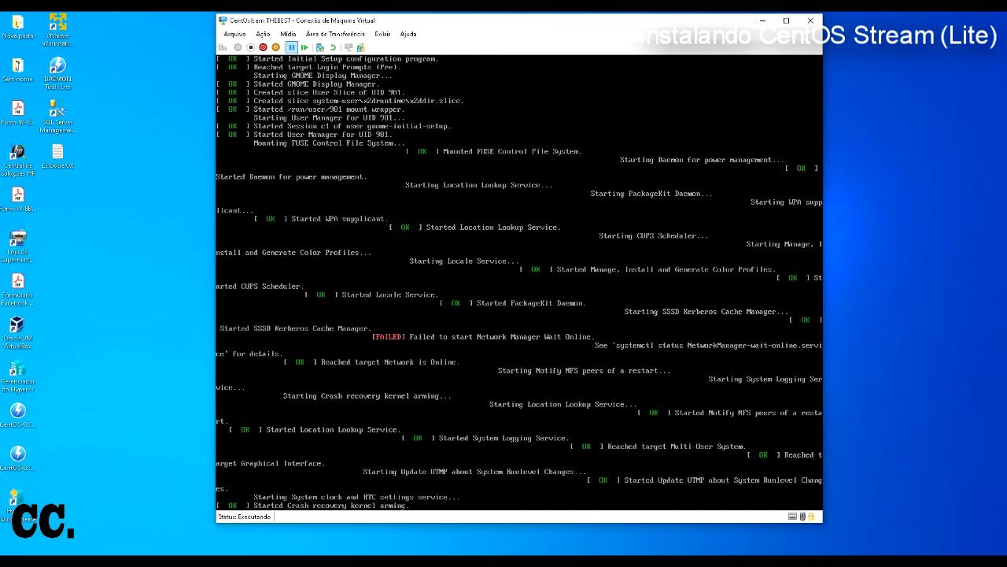
left_click(263, 47)
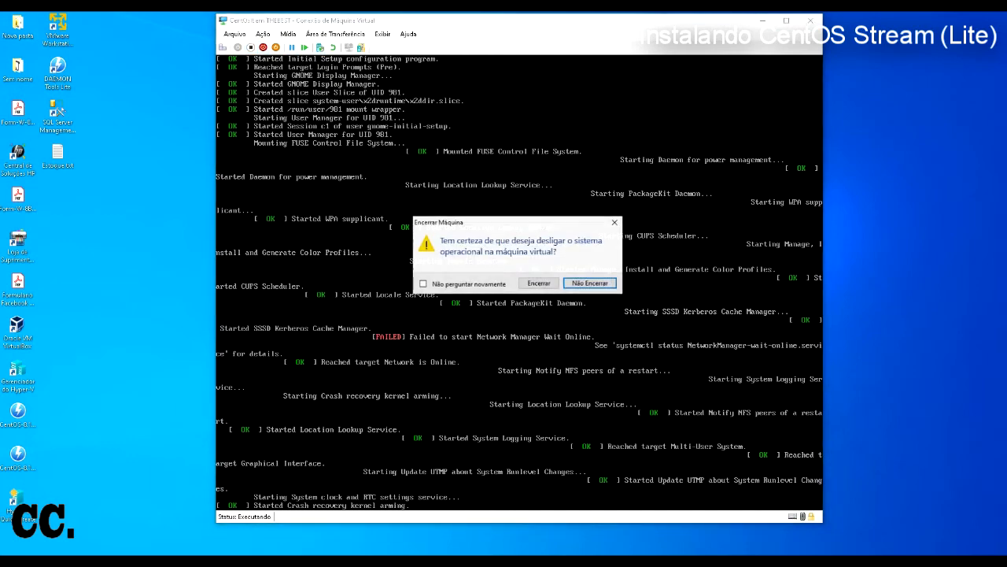
left_click(539, 282)
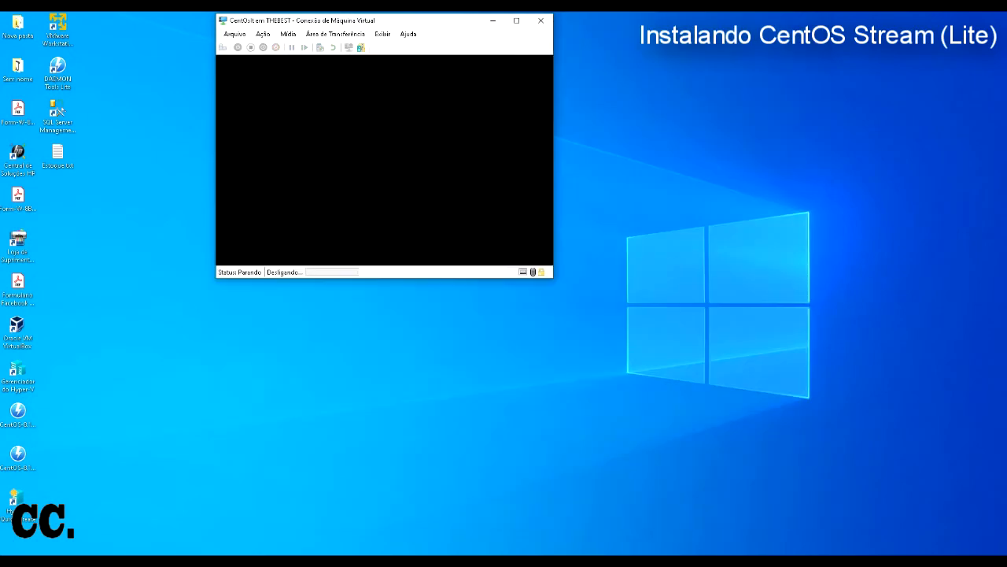
Step: In Configurações > Memória, change the VM's RAM from 2048 MB to 4048 MB
left_click(235, 34)
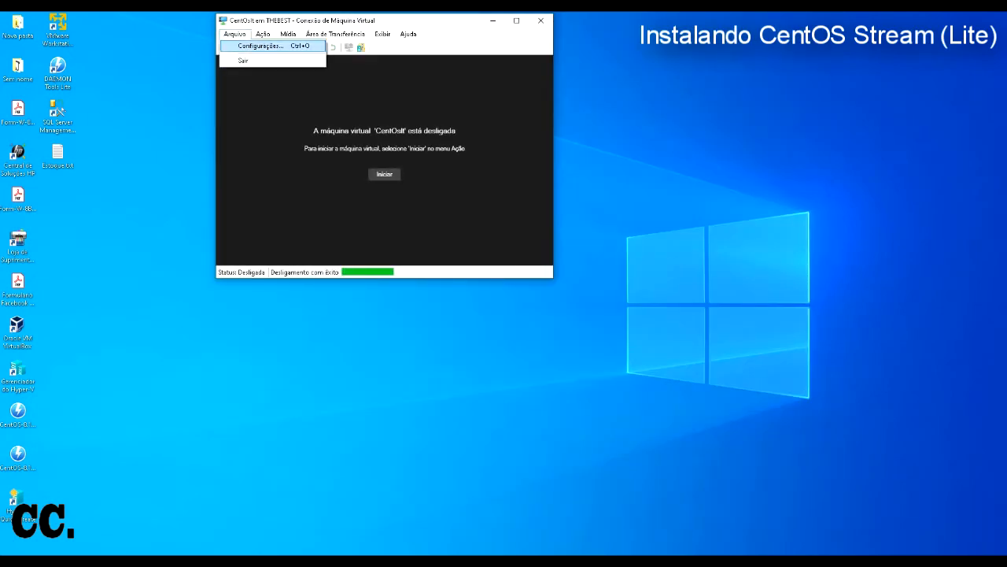
left_click(260, 46)
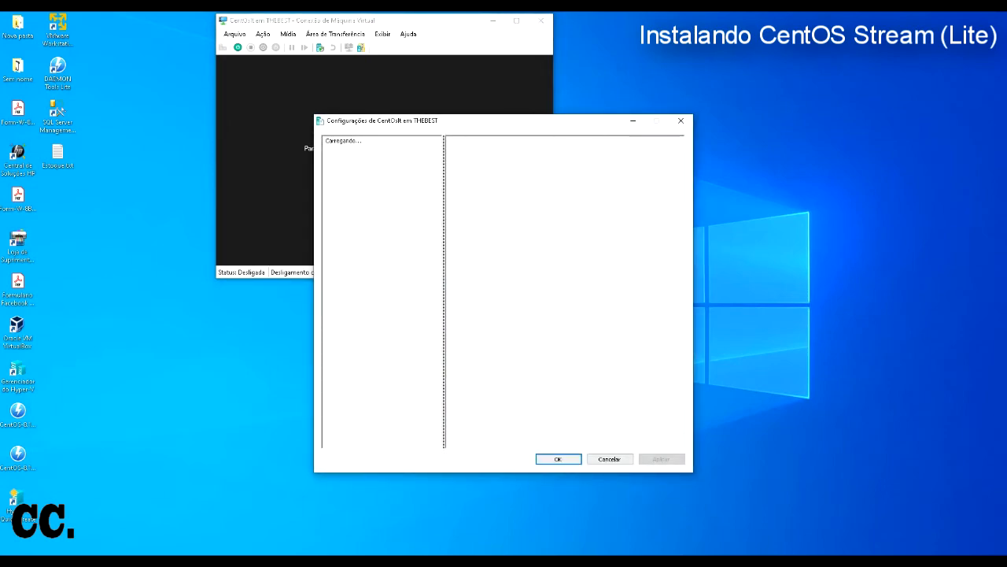
left_click(354, 195)
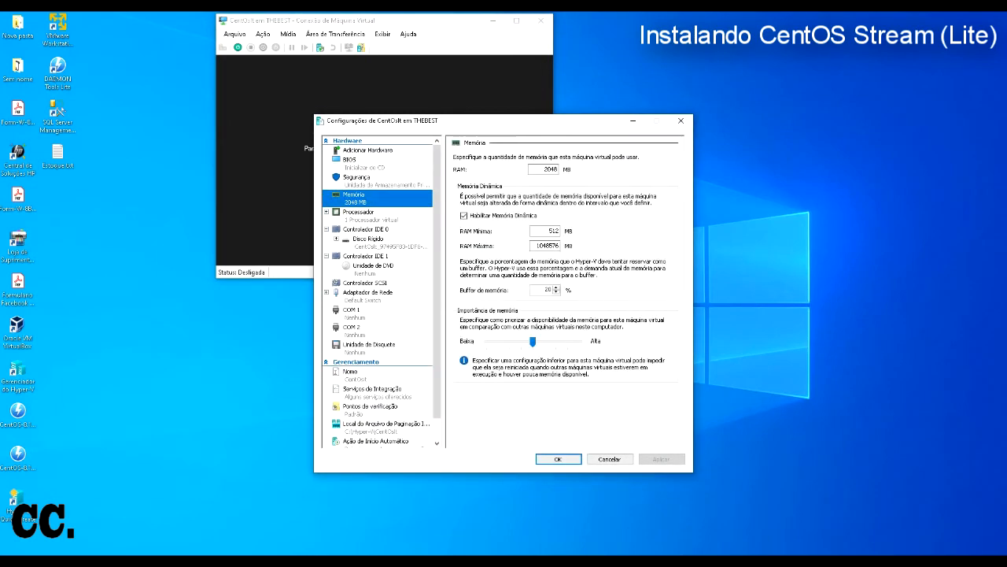
key("Tab")
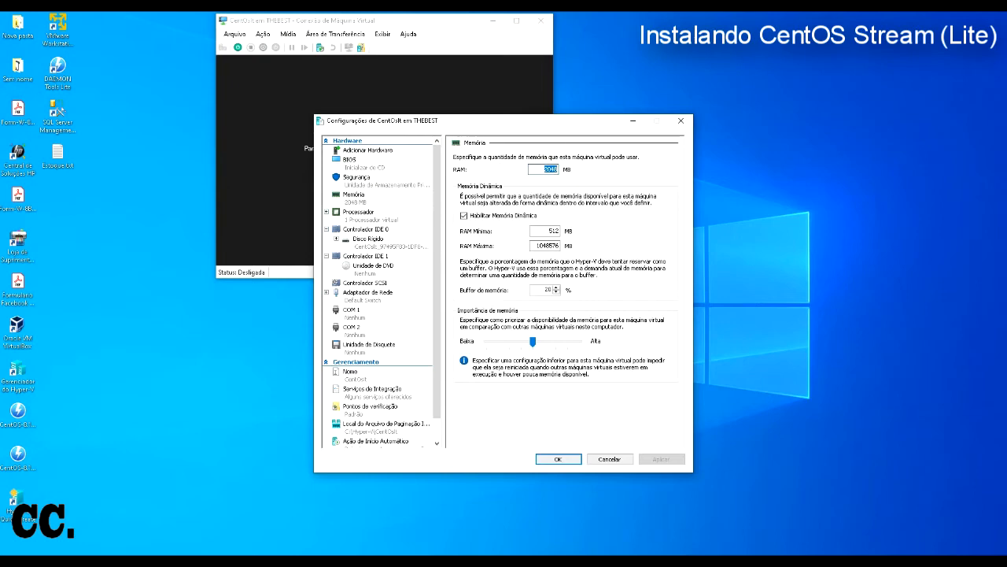
left_click(556, 169)
key("BackSpace")
key("BackSpace")
key("BackSpace")
key("BackSpace")
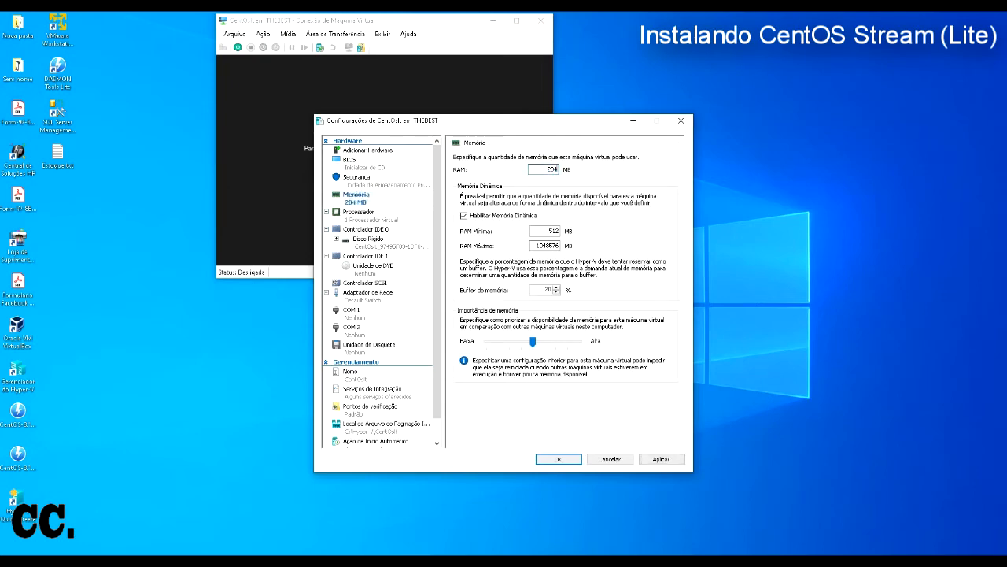
type("4048")
key("Return")
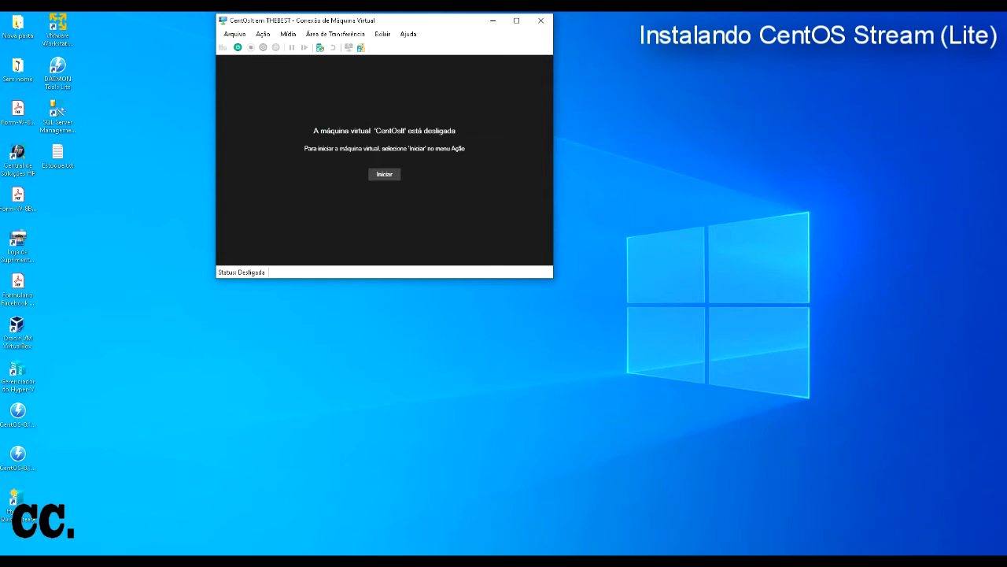
left_click(384, 174)
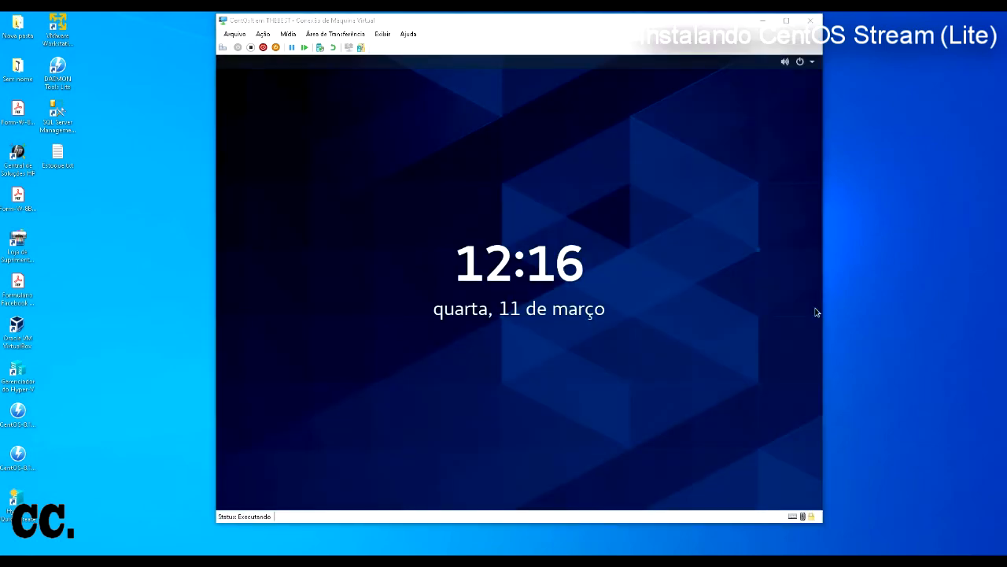
left_click(576, 271)
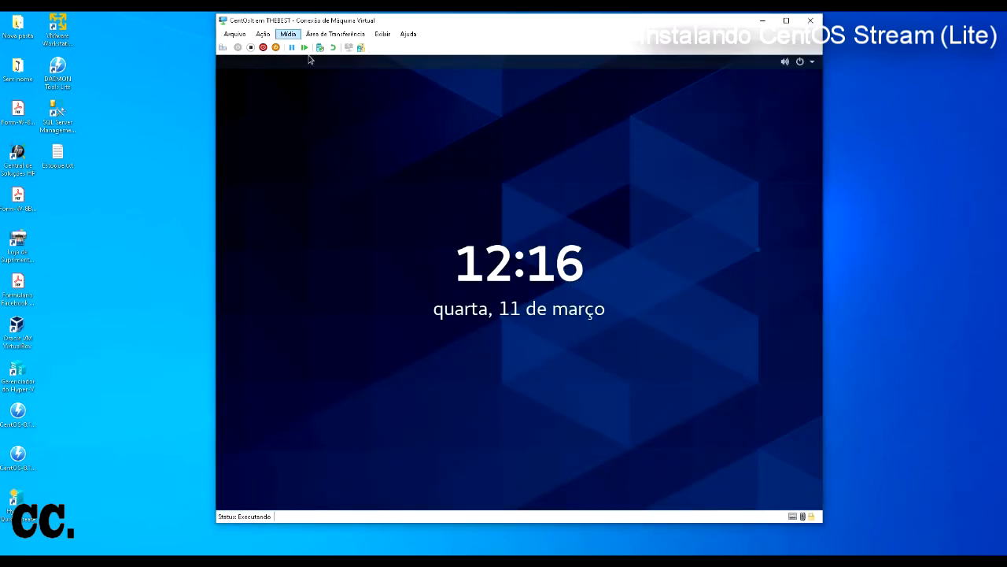
left_click(263, 34)
left_click(279, 46)
left_click(814, 69)
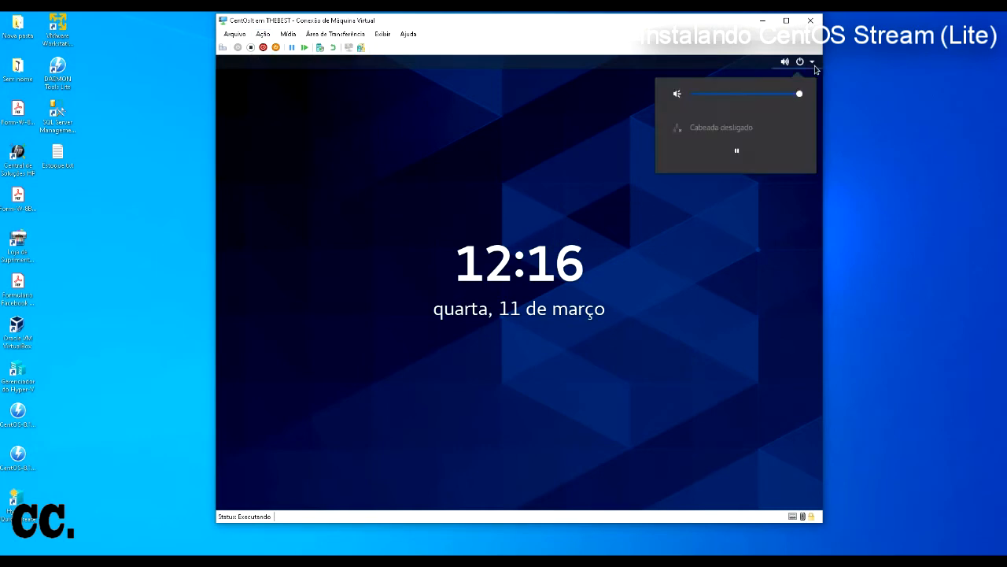
left_click(712, 270)
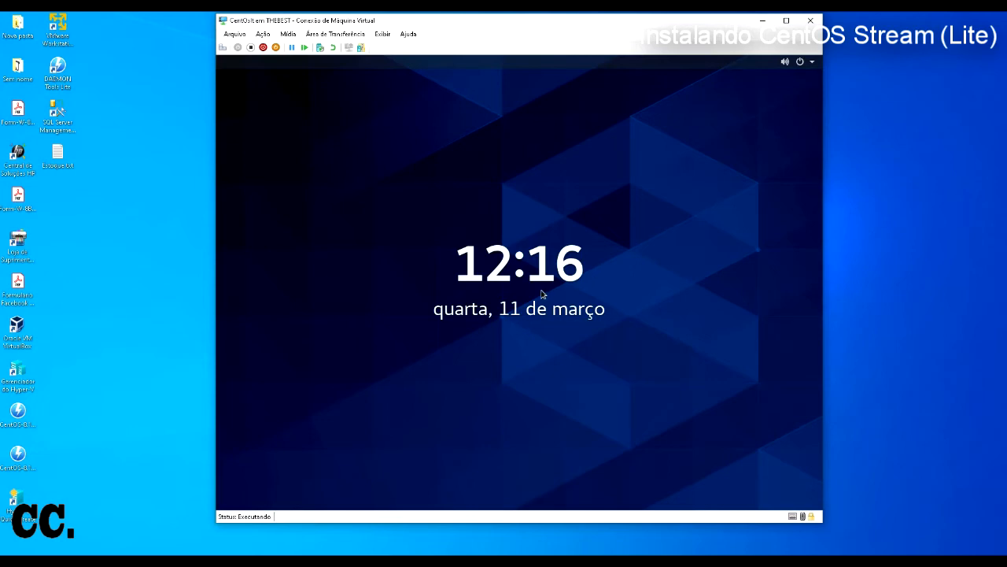
left_click(268, 34)
left_click(275, 45)
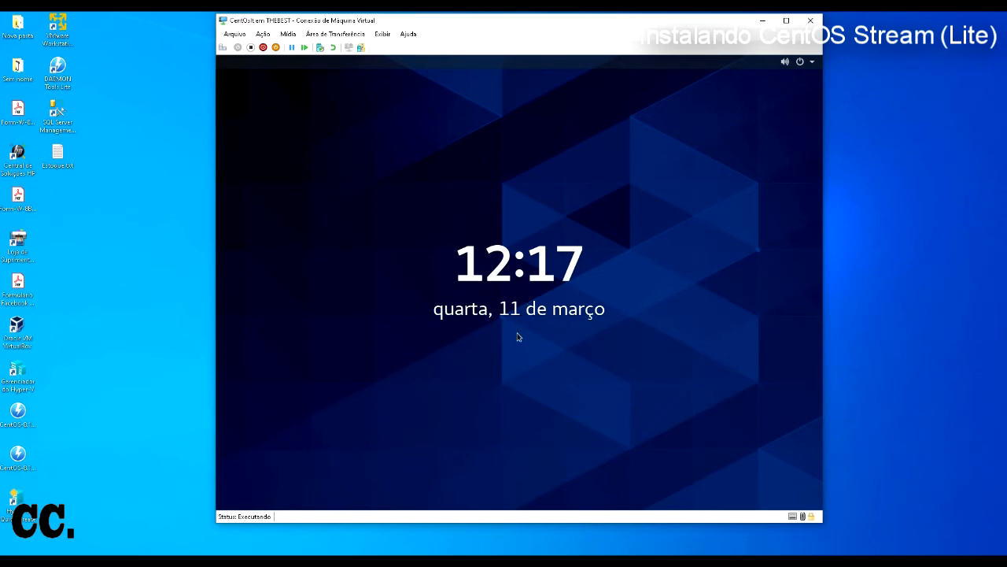
left_click(288, 34)
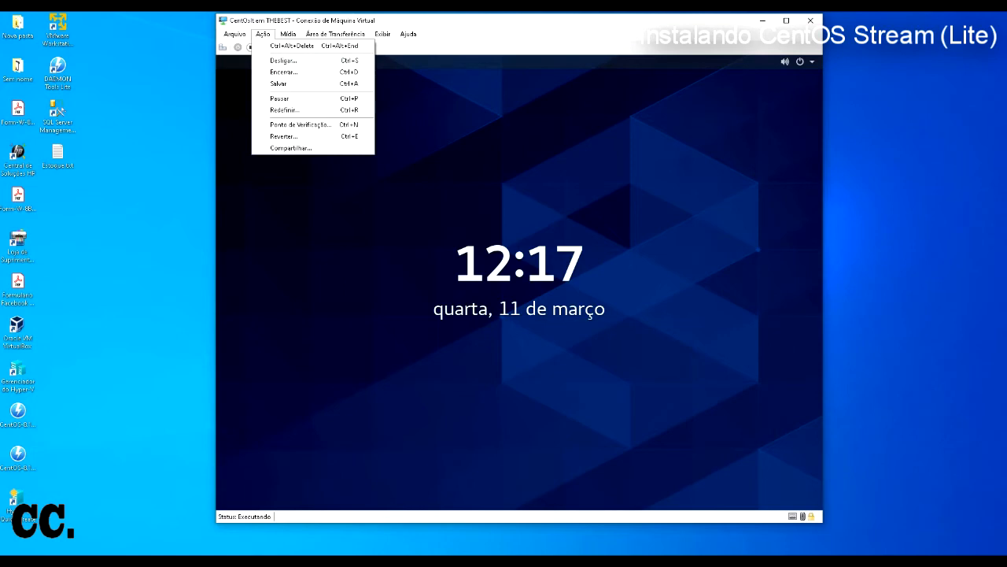
left_click(284, 46)
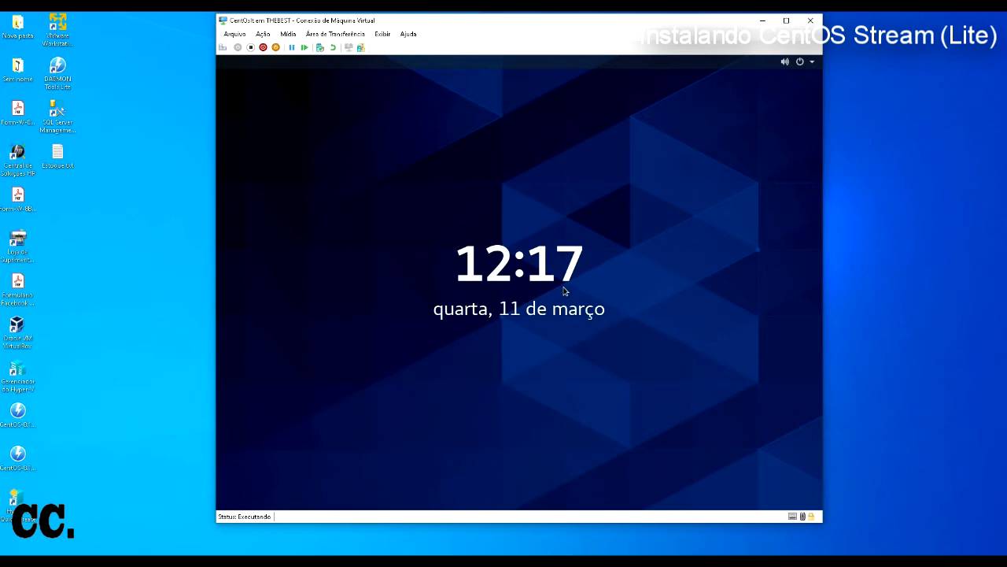
left_click(813, 64)
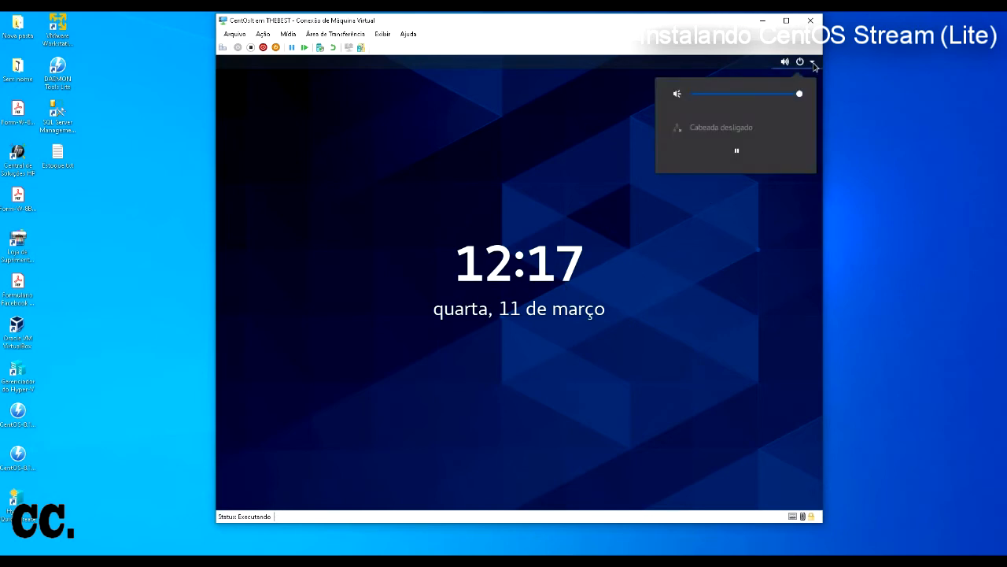
left_click(806, 66)
left_click(804, 69)
left_click(581, 170)
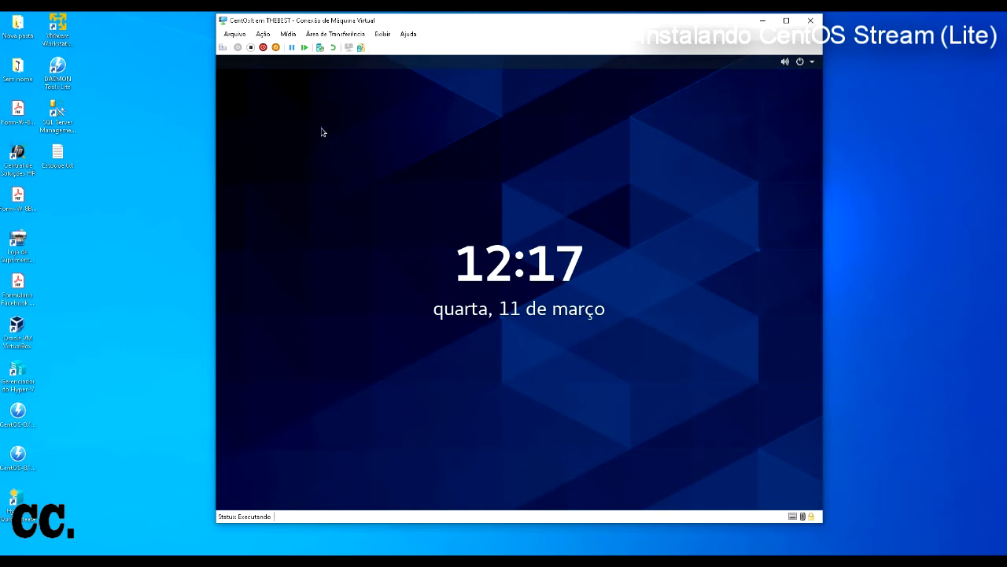
left_click(234, 34)
left_click(268, 44)
left_click(337, 34)
mouse_move(289, 33)
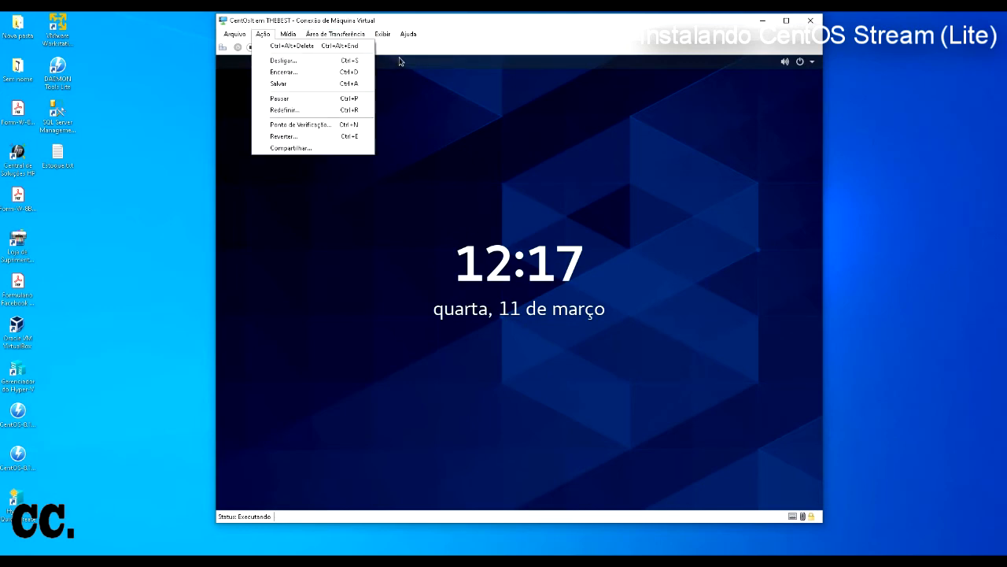
left_click(279, 46)
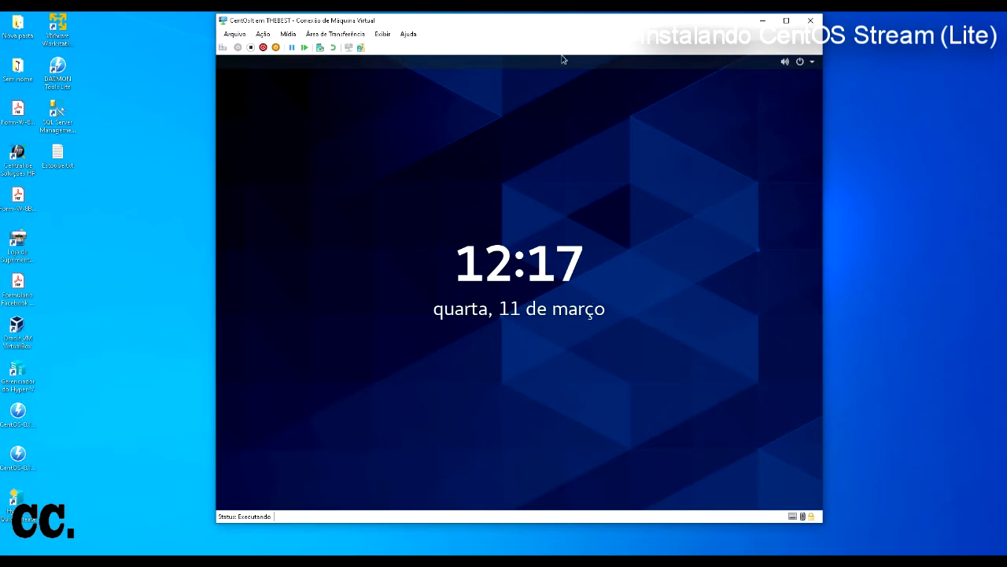
Step: Nudge the VM connection window right and down, then back left, and glance through the Clipboard and View menus
mouse_move(562, 20)
left_mouse_down()
mouse_move(605, 47)
mouse_move(576, 23)
left_mouse_up()
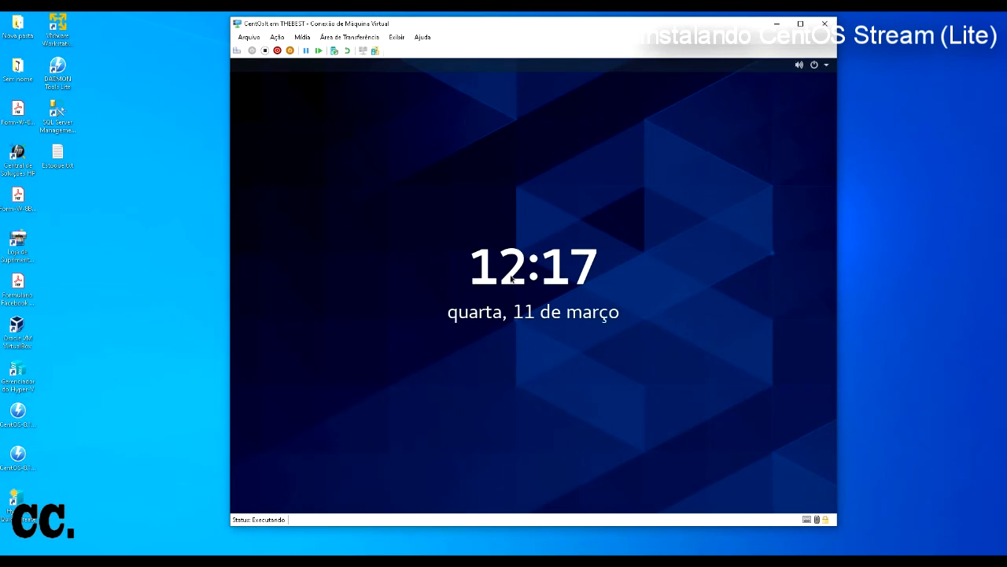
left_click_drag(560, 24, 543, 23)
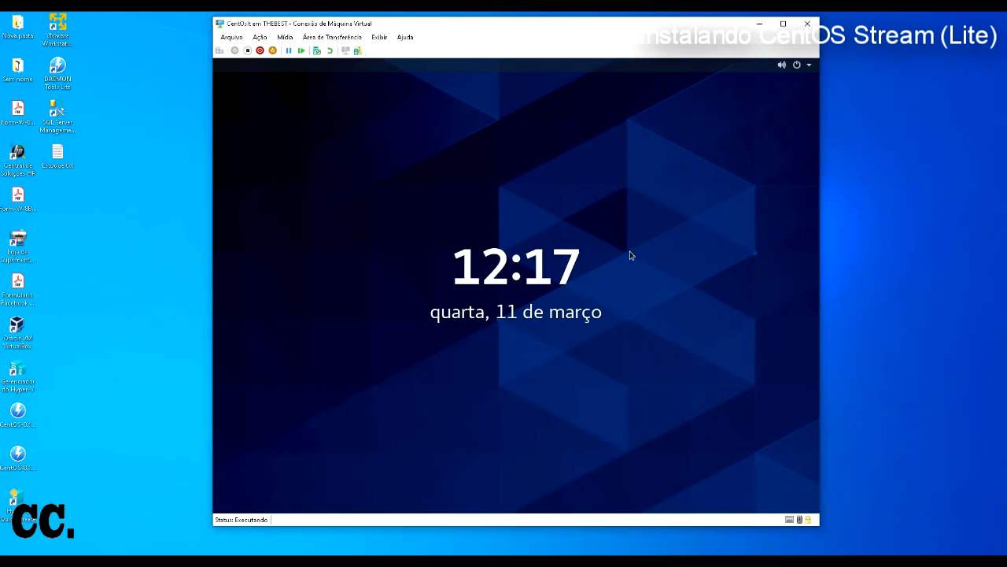
left_click(332, 37)
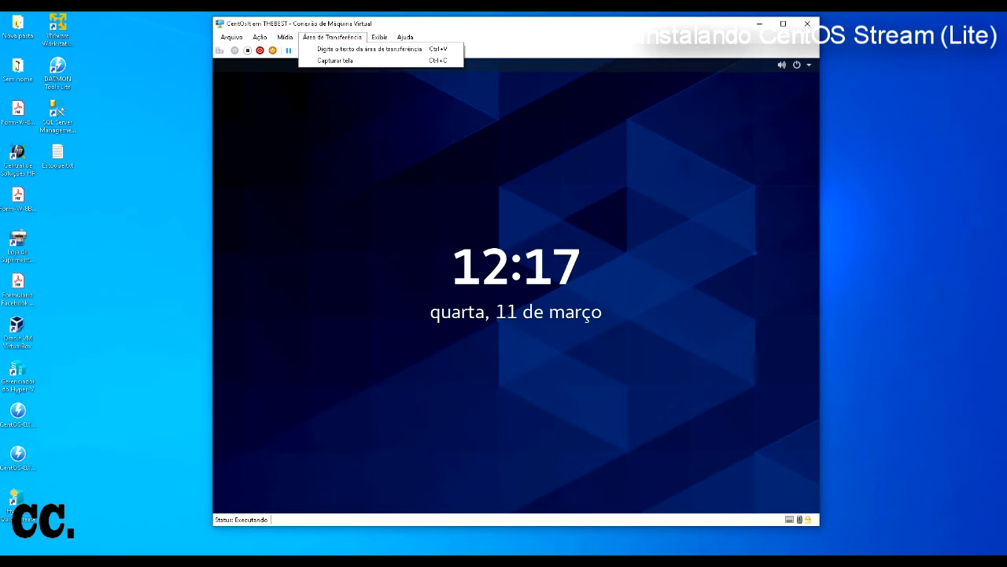
left_click(379, 37)
left_click(366, 59)
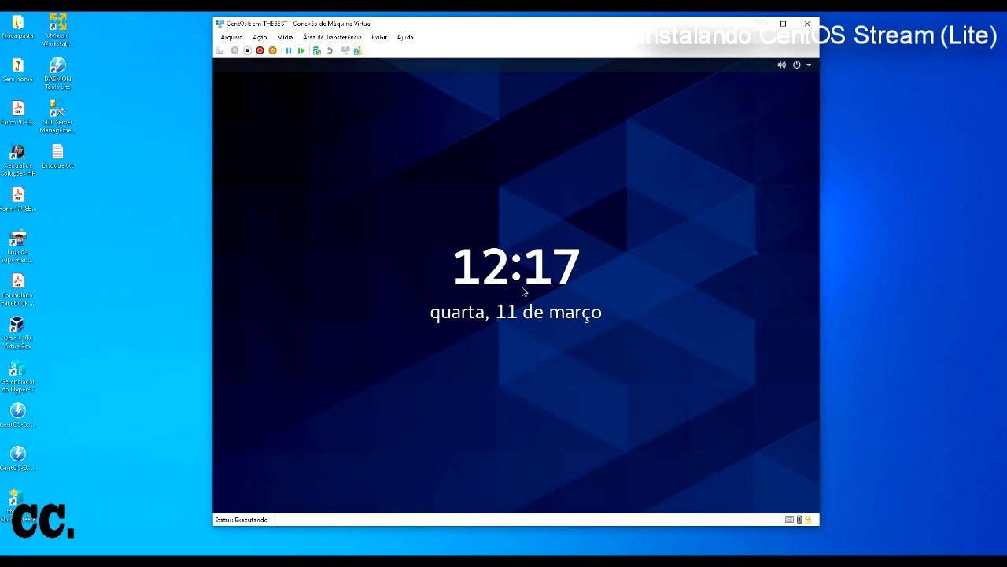
Step: Wake the CentOS guest from its lock screen by sending Ctrl+Alt+Delete from the Ação menu
left_click(809, 67)
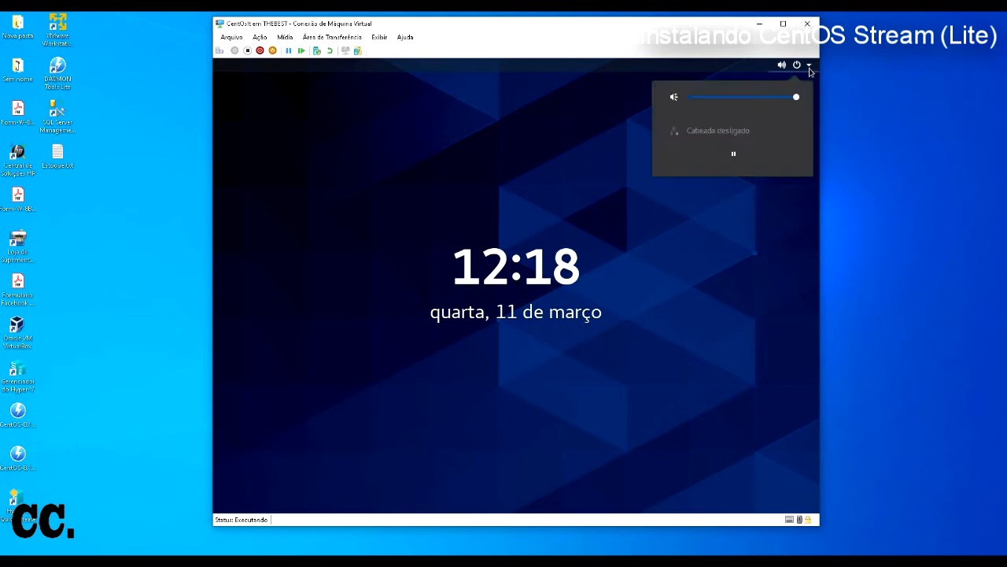
left_click(733, 154)
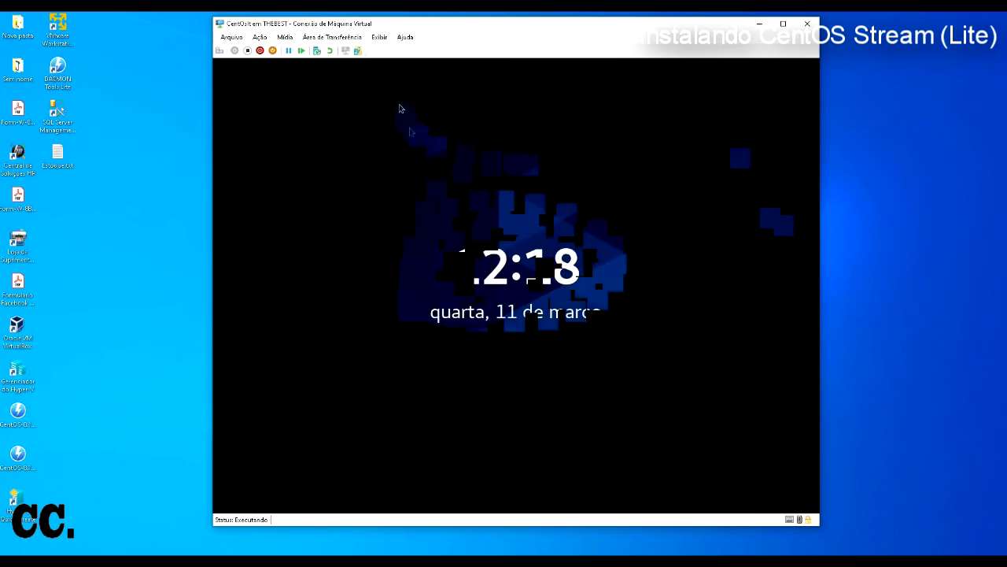
left_click(285, 38)
left_click(285, 38)
left_click(260, 38)
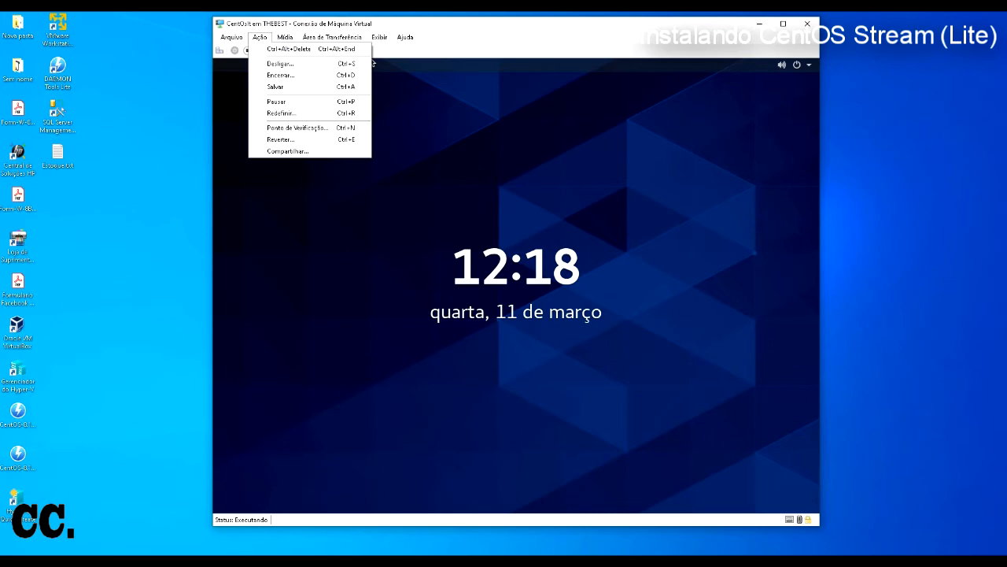
left_click(273, 49)
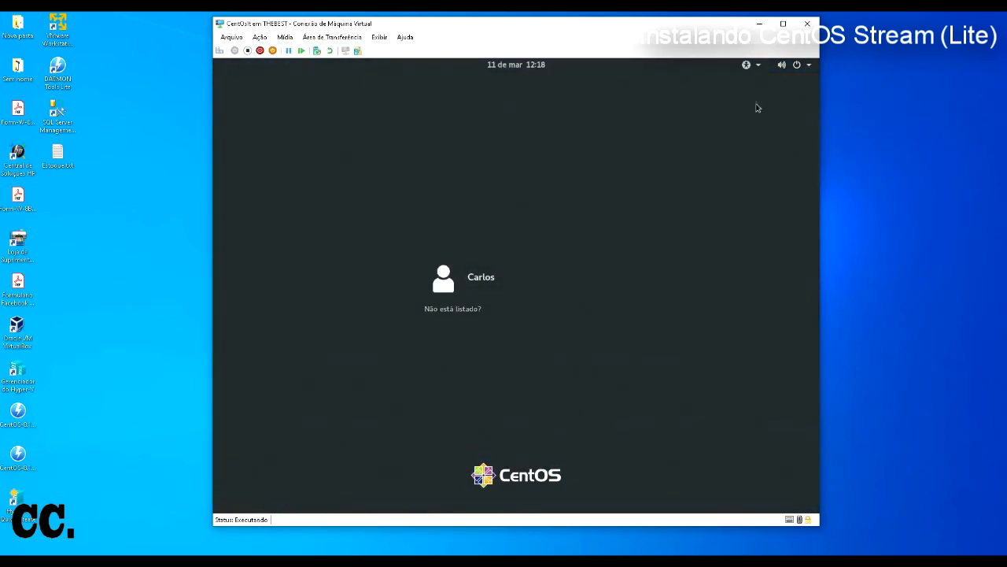
Step: Cancel the GNOME shutdown dialog opened from the guest's system menu
left_click(809, 66)
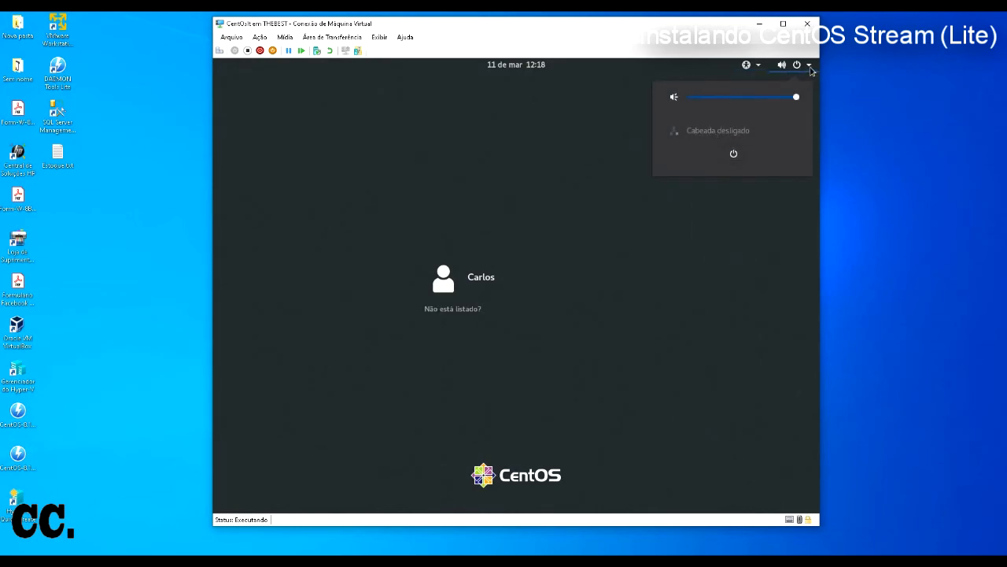
left_click(737, 154)
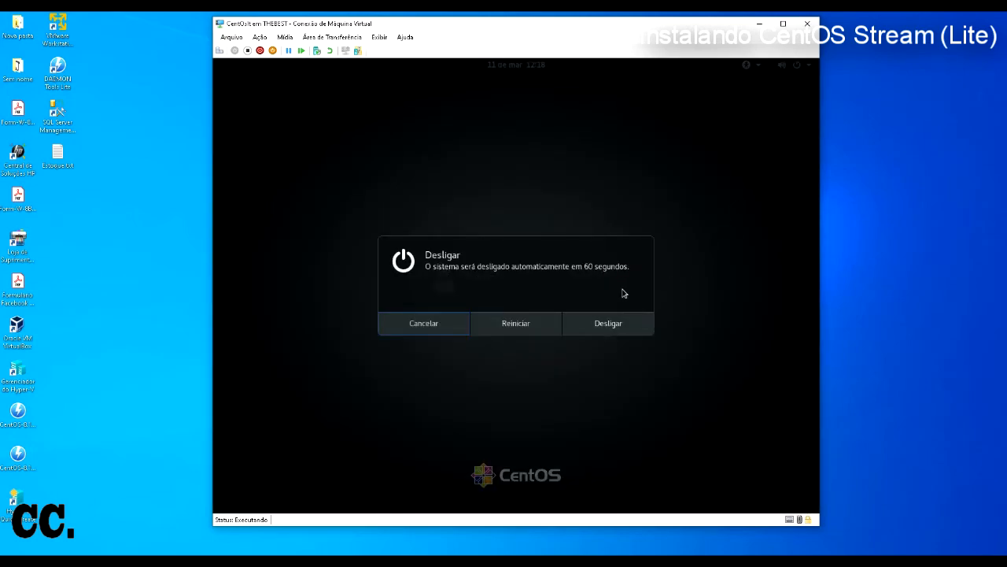
left_click(435, 330)
Step: Select the created user at the CentOS login screen and submit its password with Entrar
left_click(811, 68)
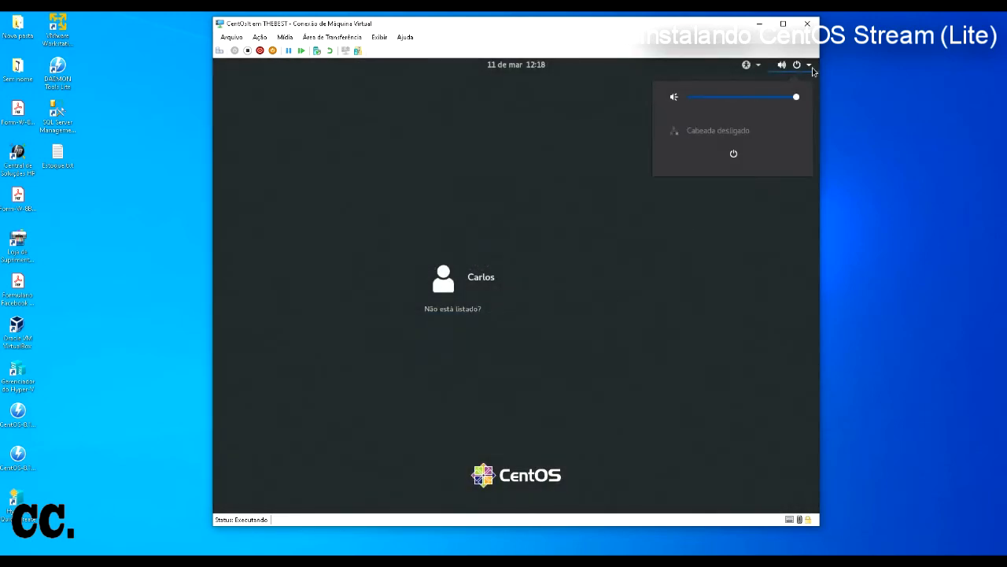
left_click(659, 272)
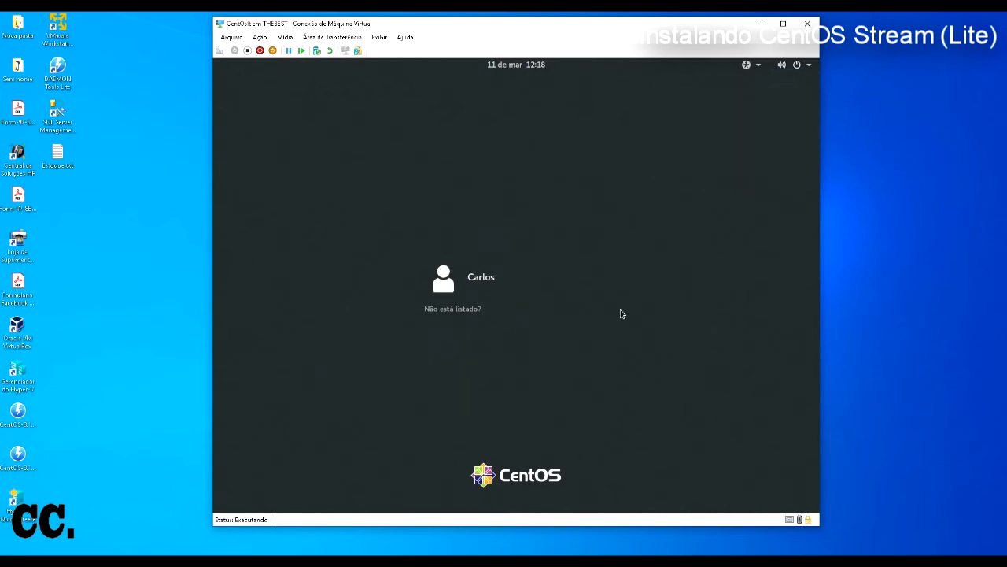
left_click(523, 292)
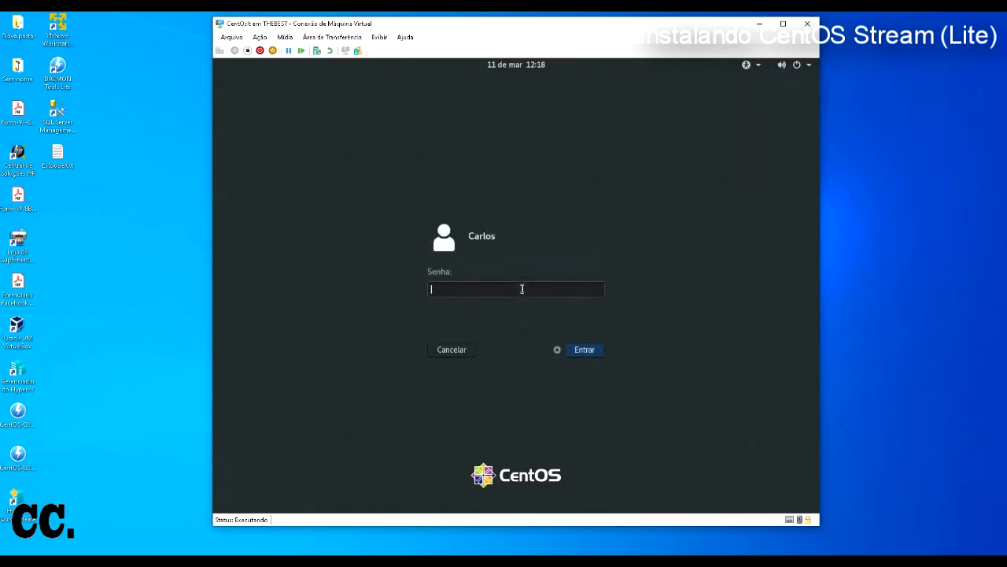
left_click(584, 354)
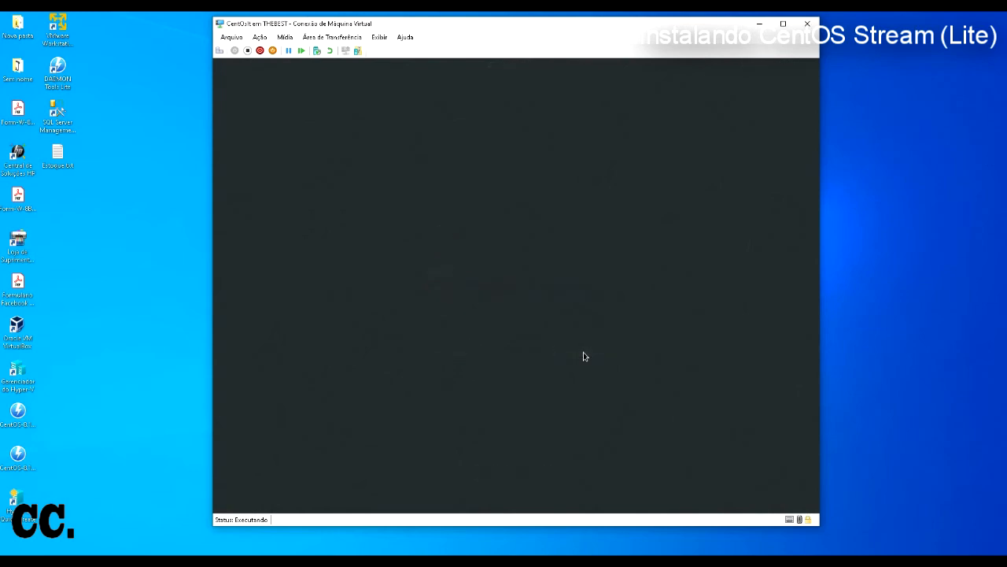
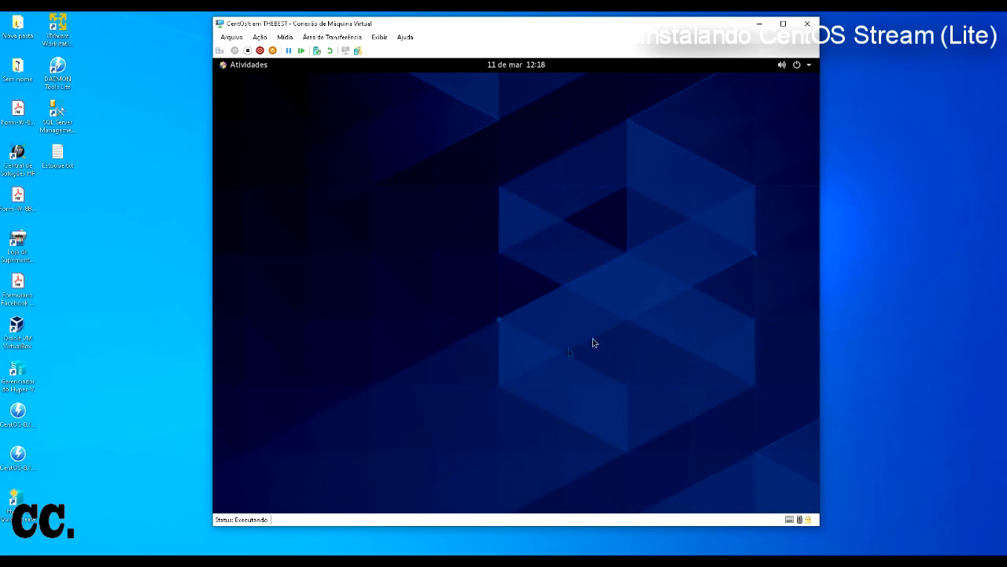
Step: Launch the calculator from the application grid, enter 3265, then close it
left_click(229, 66)
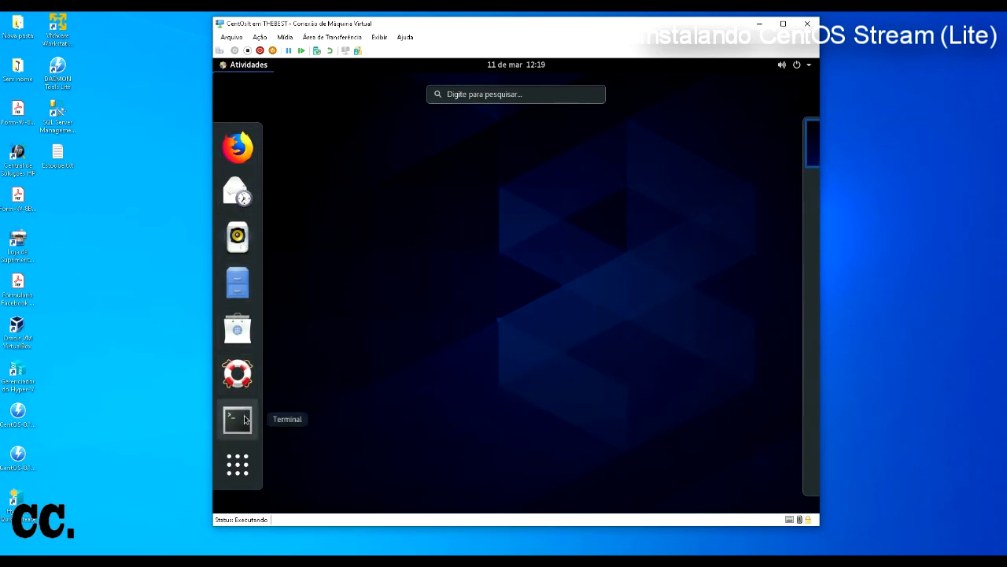
left_click(244, 465)
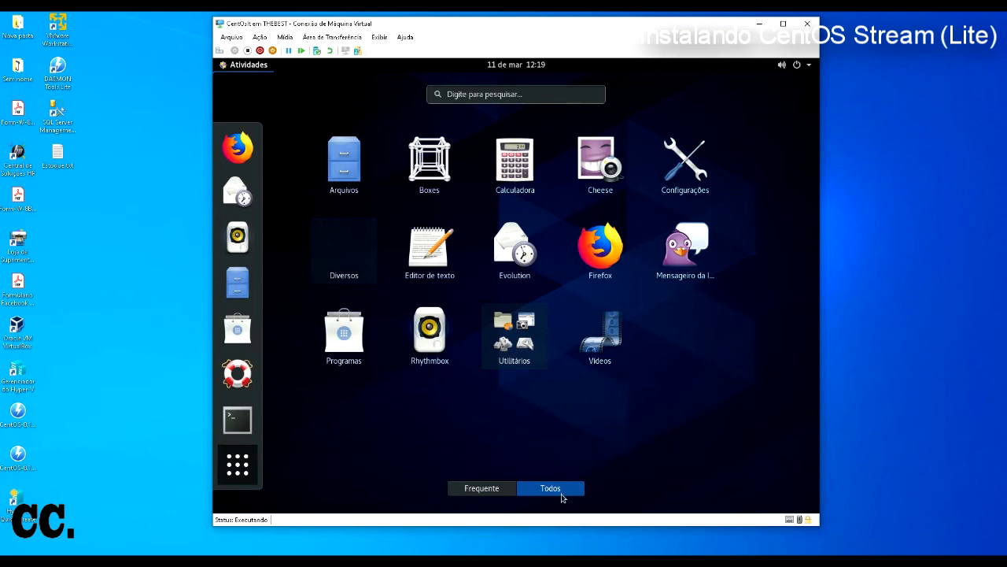
left_click(497, 489)
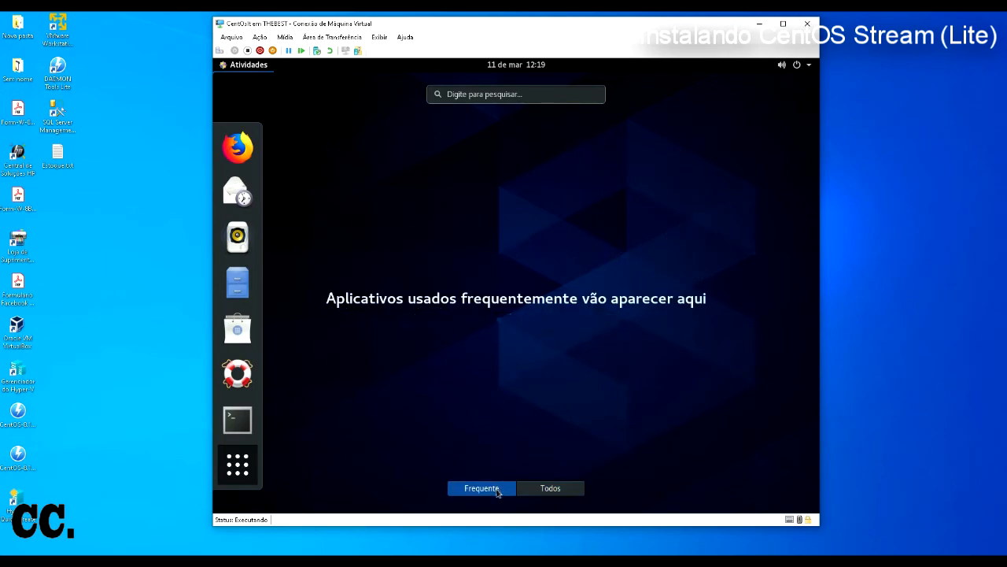
left_click(540, 489)
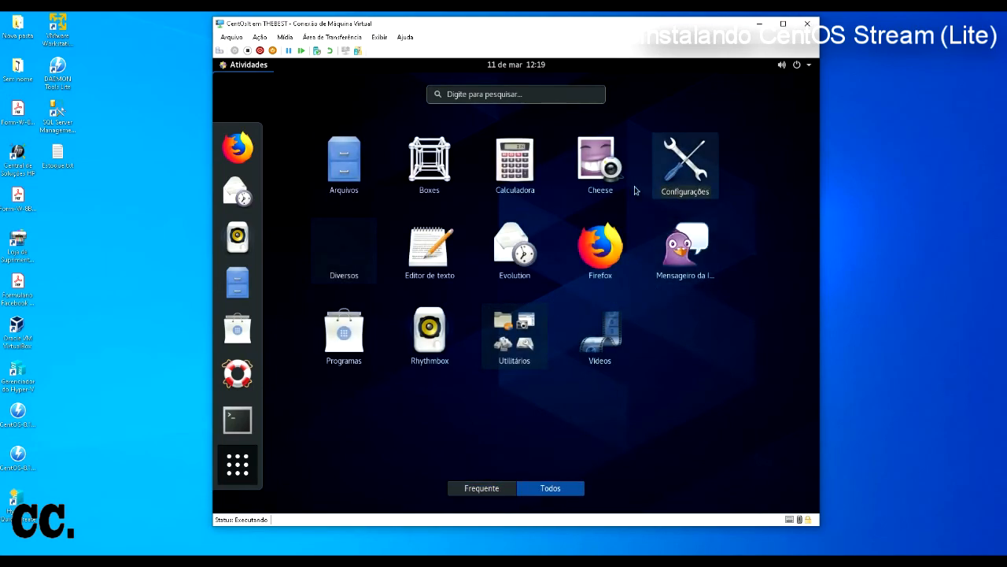
left_click(510, 167)
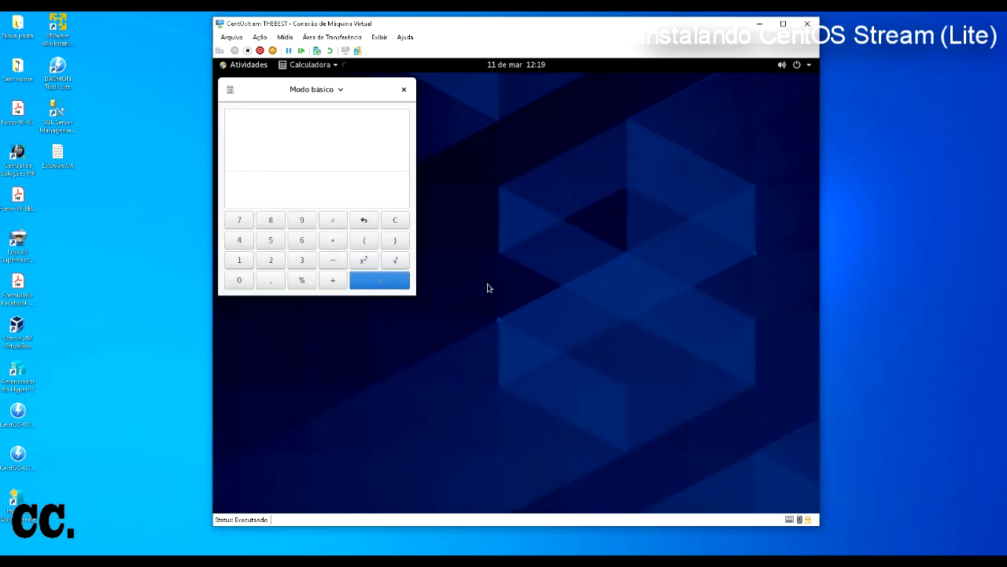
left_click(302, 260)
left_click(277, 260)
left_click(301, 240)
left_click(271, 240)
key("alt+F4")
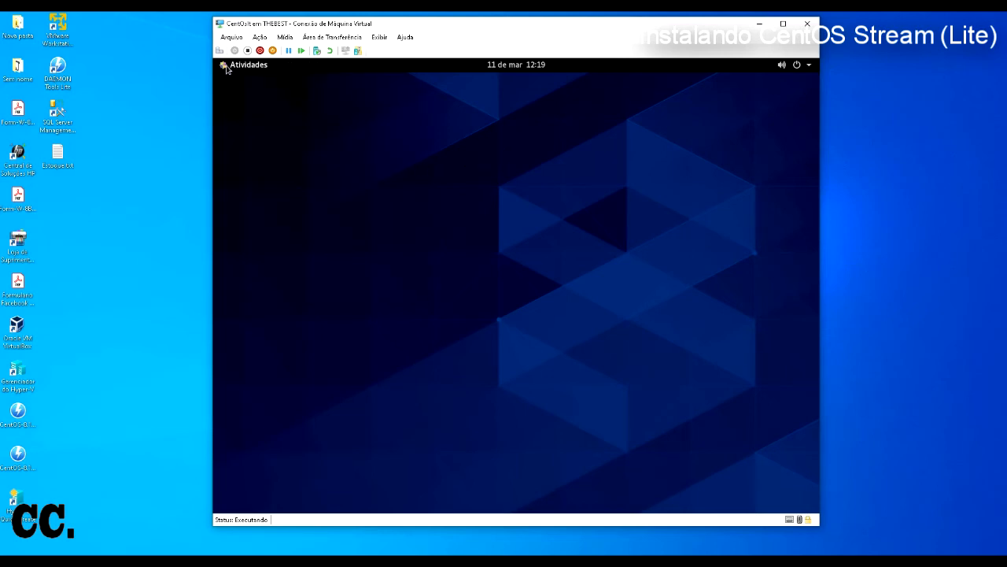
Step: Launch Files and bring its home folder window to the front
left_click(226, 67)
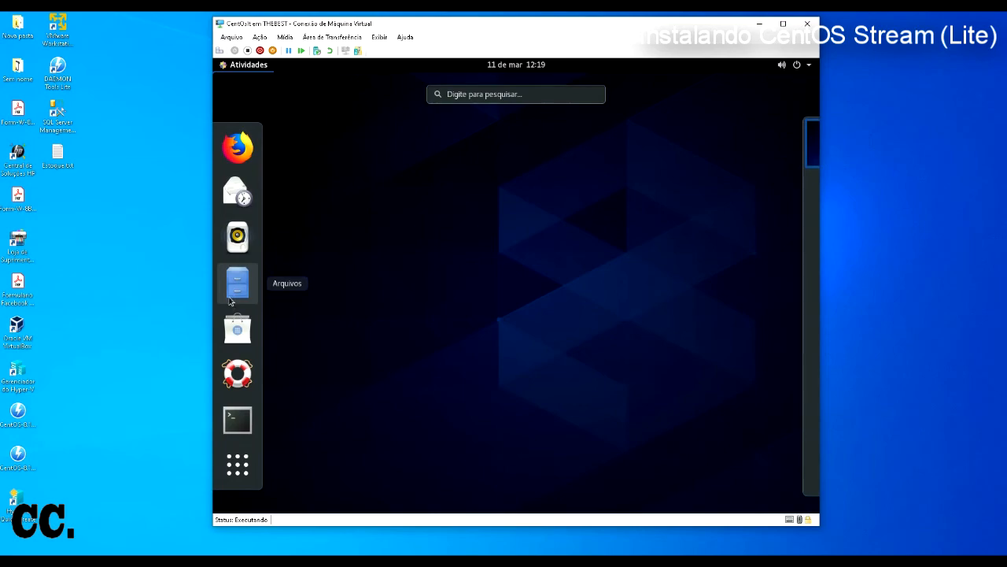
left_click(238, 283)
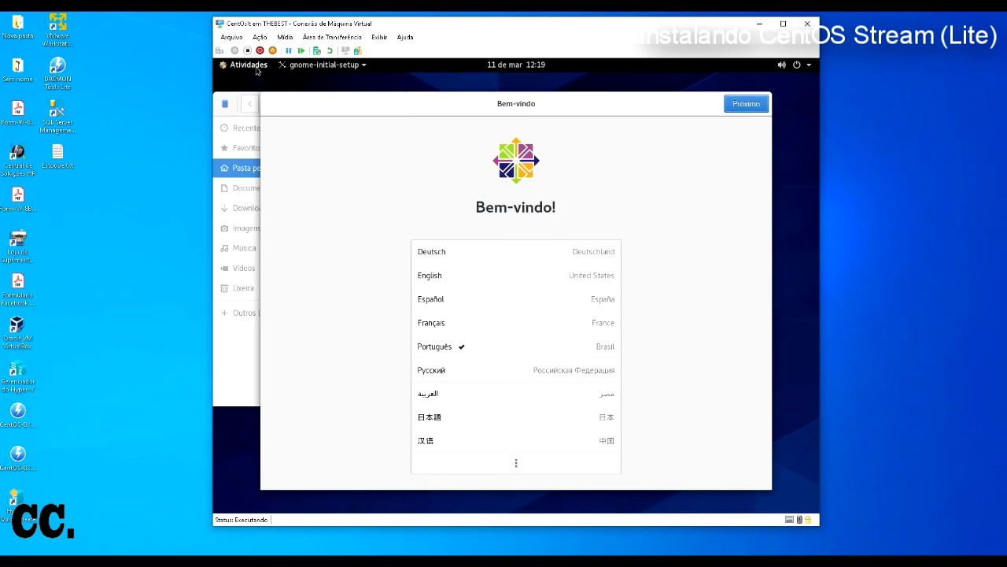
left_click(285, 69)
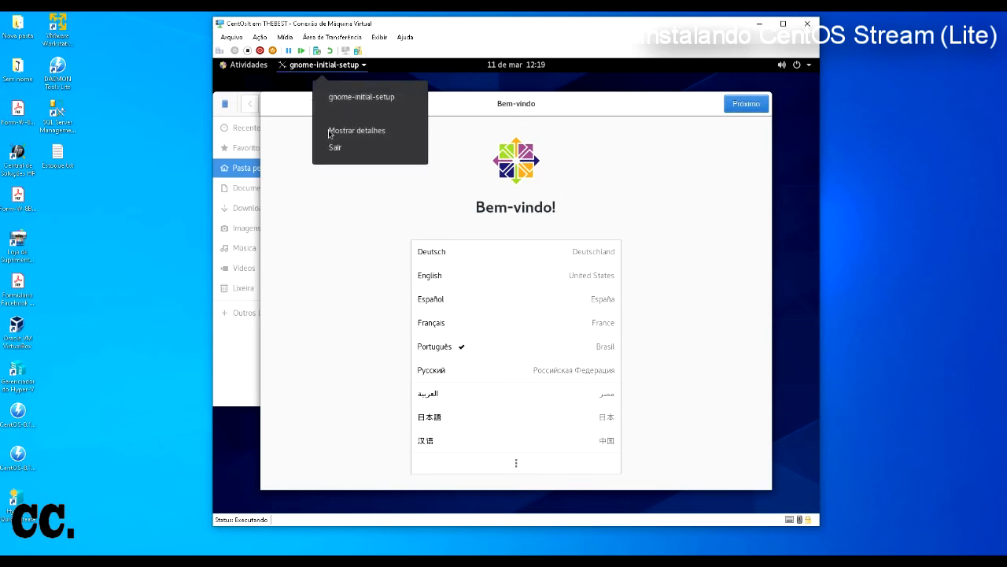
left_click(265, 92)
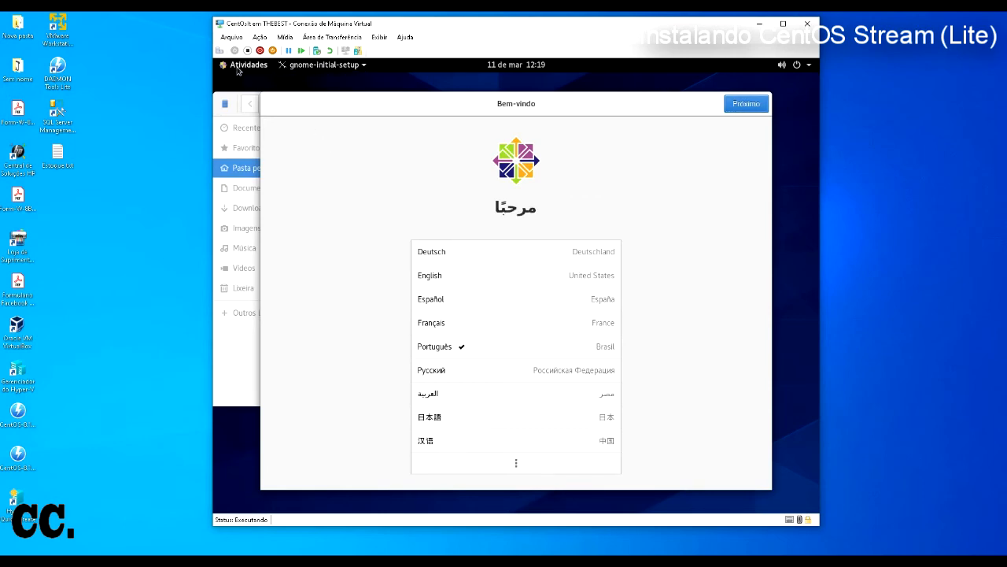
left_click(363, 67)
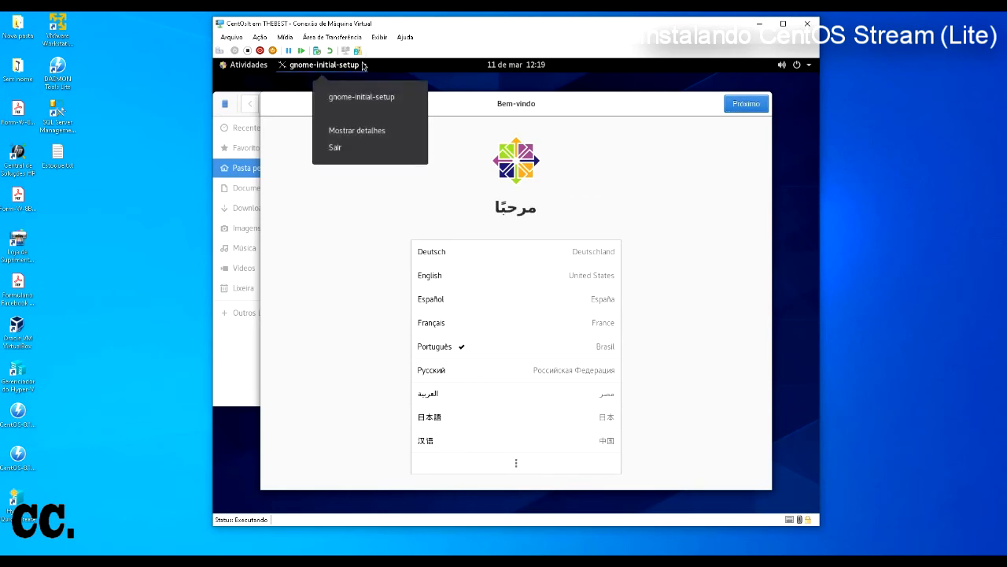
left_click(343, 152)
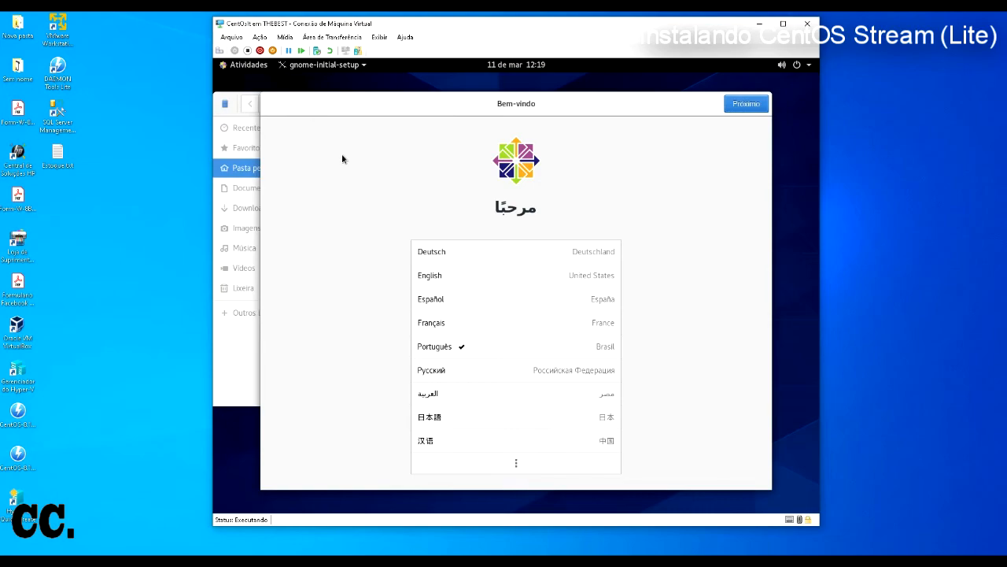
left_click(237, 65)
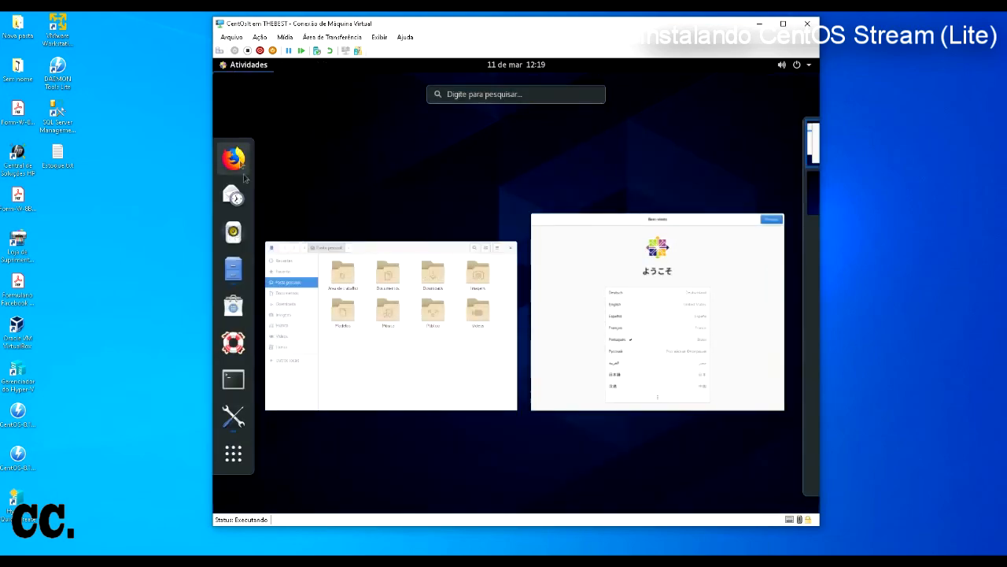
left_click(366, 330)
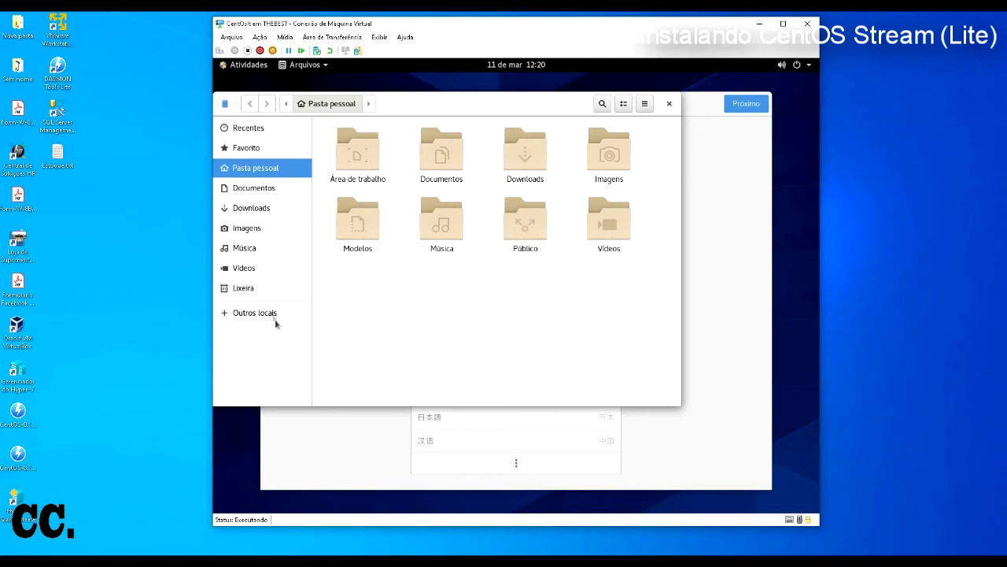
Step: Browse Documentos, Downloads, Imagens, Música, Videos and Pasta pessoal, then close Files
left_click(259, 190)
left_click(260, 210)
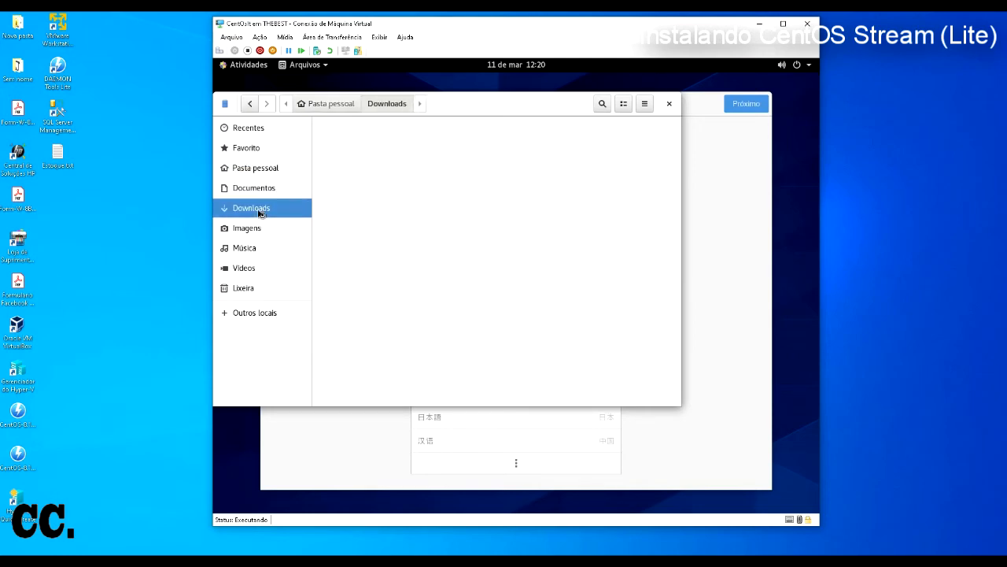
left_click(253, 229)
left_click(248, 249)
left_click(248, 270)
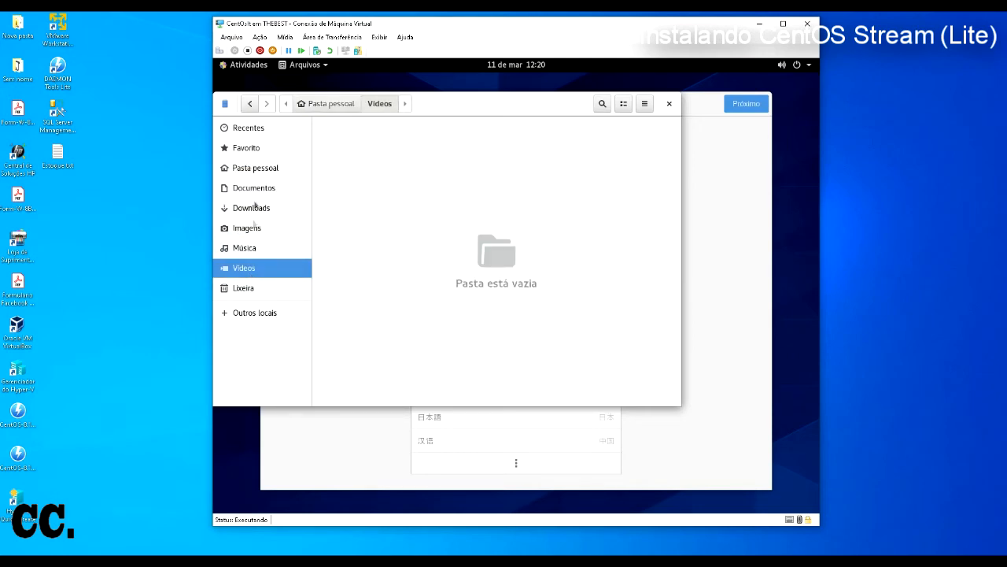
left_click(252, 169)
left_click(397, 308)
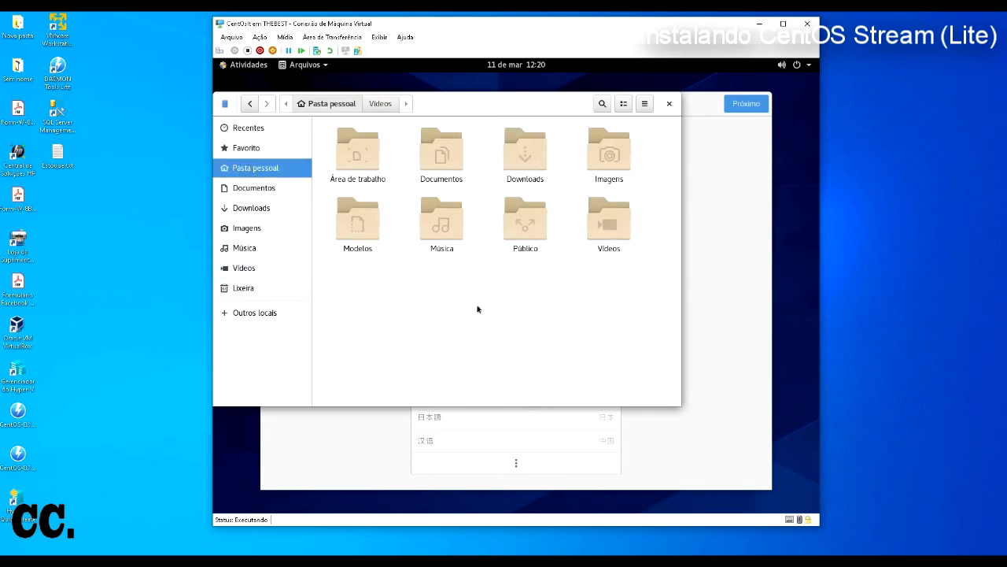
double_click(529, 177)
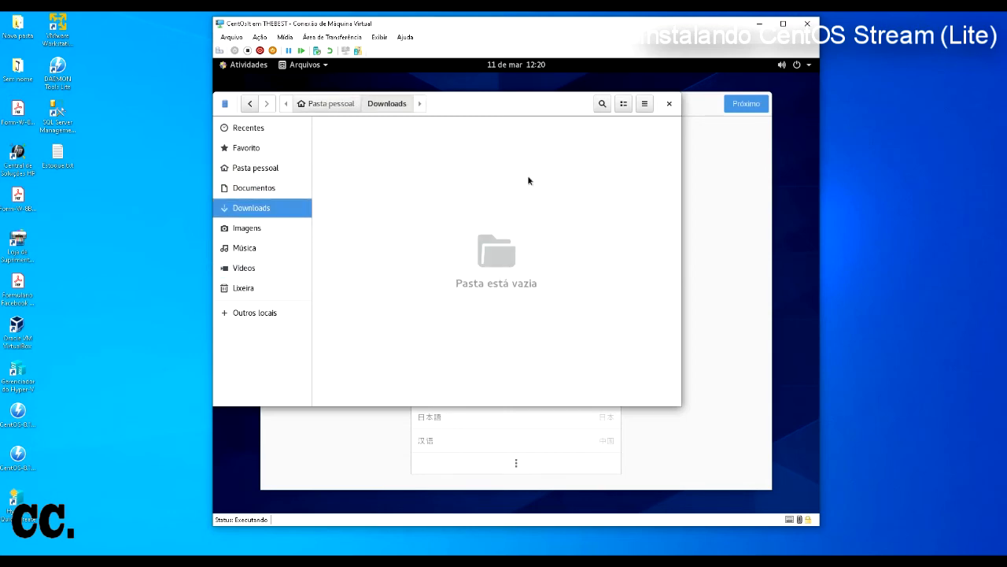
left_click(669, 103)
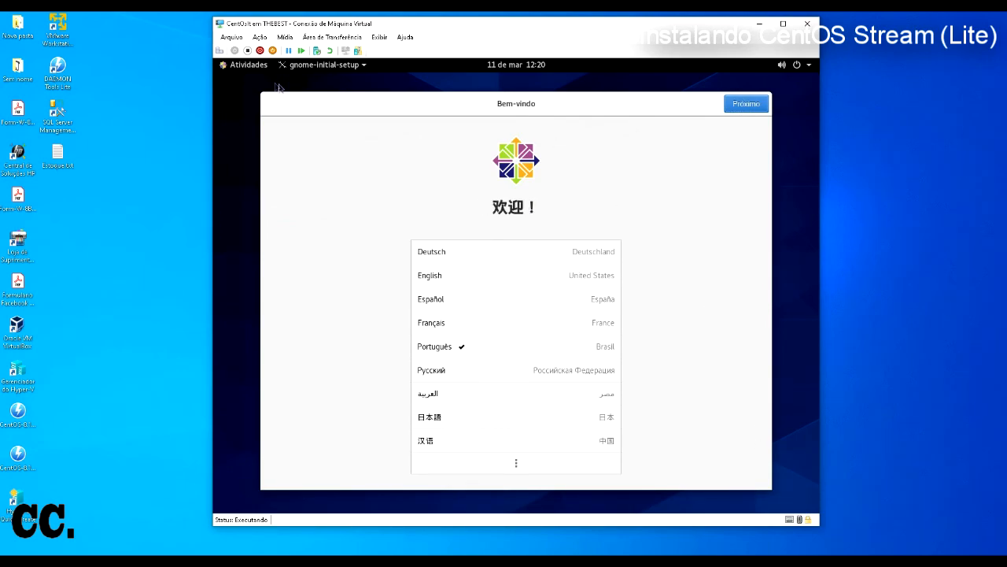
Step: Accept Português, keep the Português (Brasil) keyboard and privacy defaults, skip online accounts, and start CentOS
left_click(363, 66)
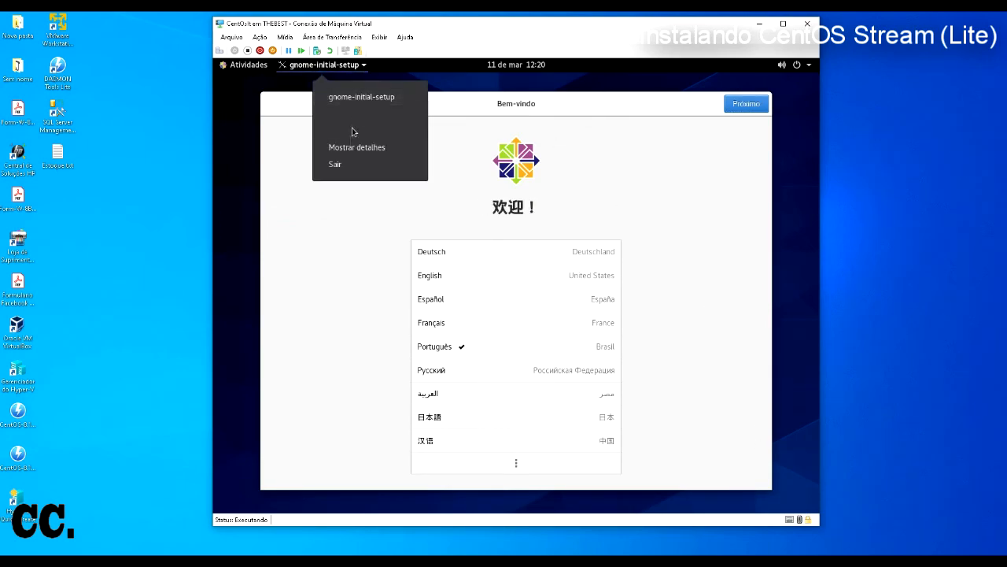
left_click(345, 165)
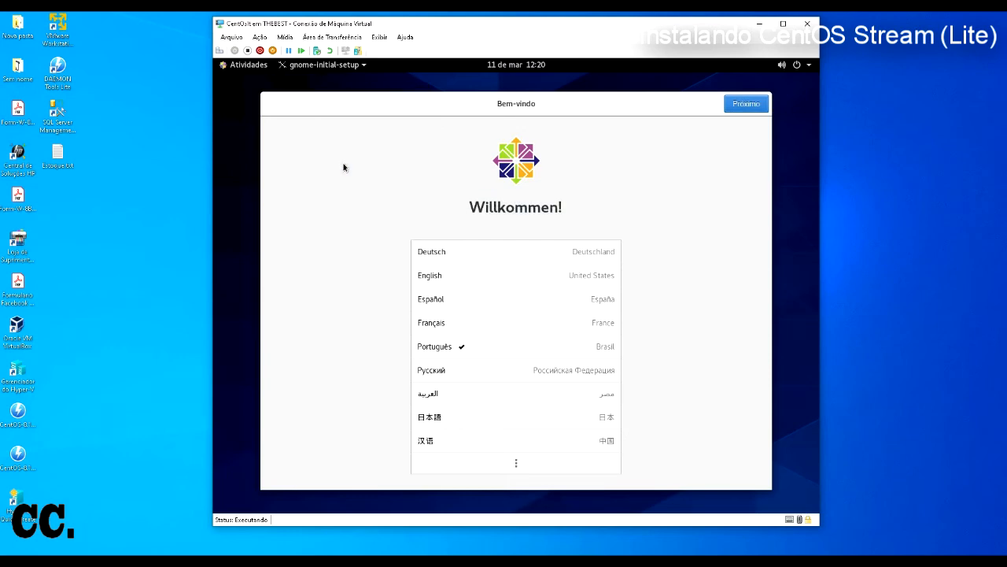
left_click(588, 345)
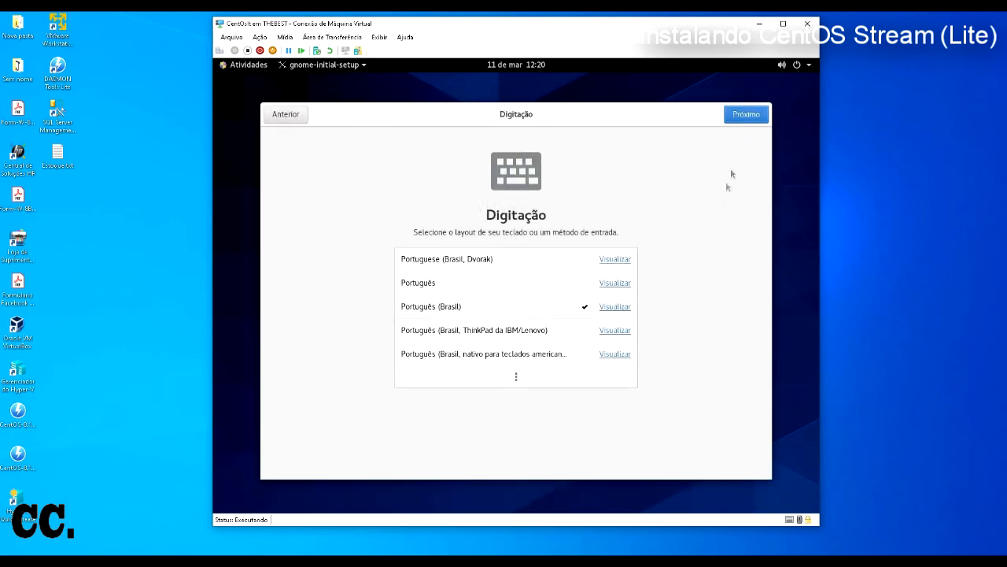
left_click(745, 115)
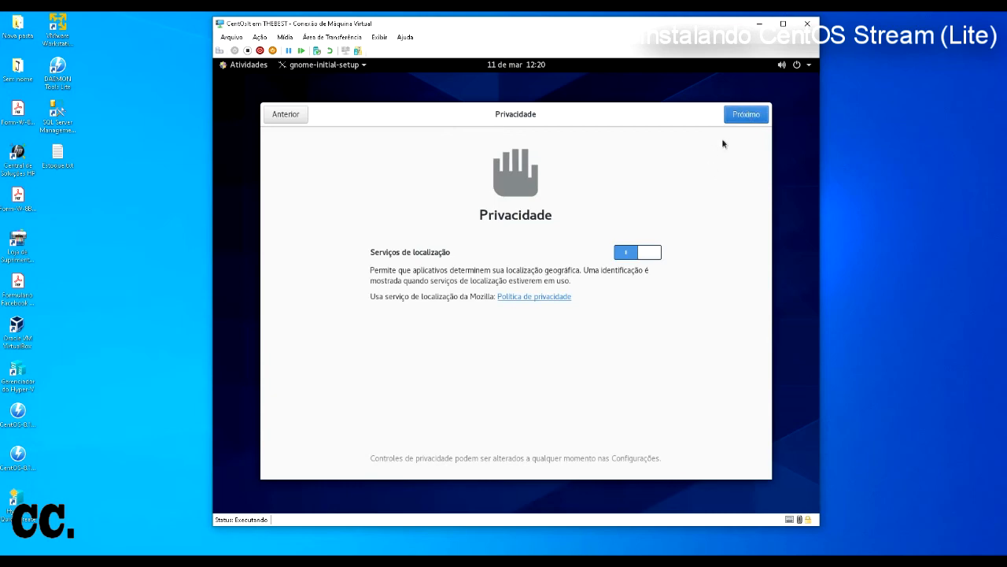
left_click(735, 115)
left_click(733, 115)
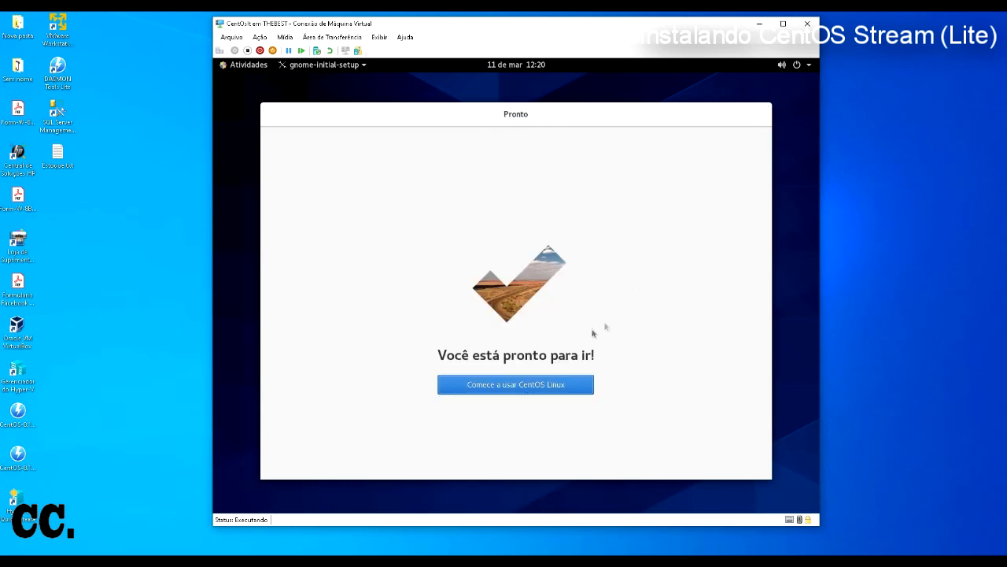
left_click(542, 387)
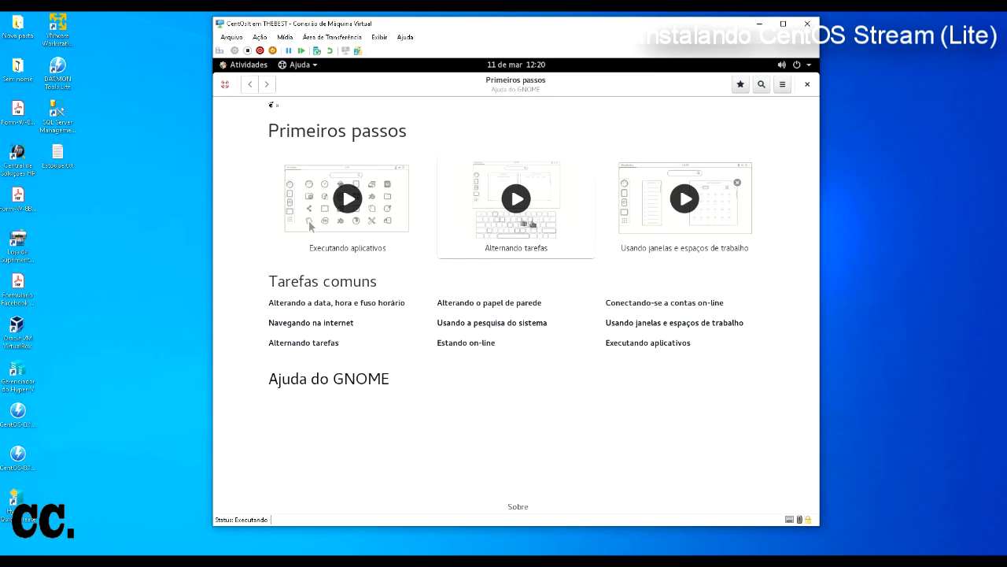
Step: Close the help page, look at the Bluetooth panel in system settings, then close Settings
left_click(807, 84)
right_click(421, 296)
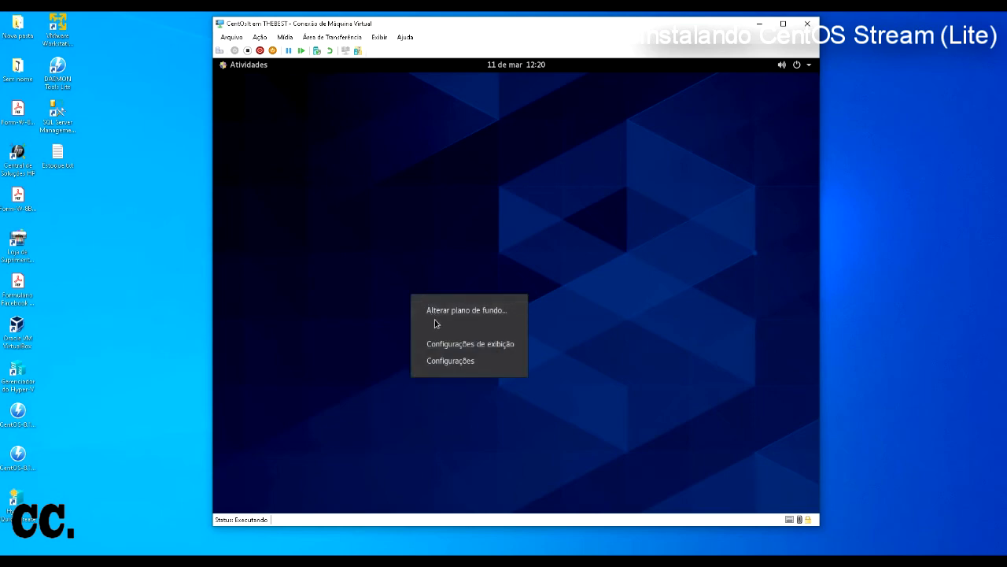
left_click(467, 361)
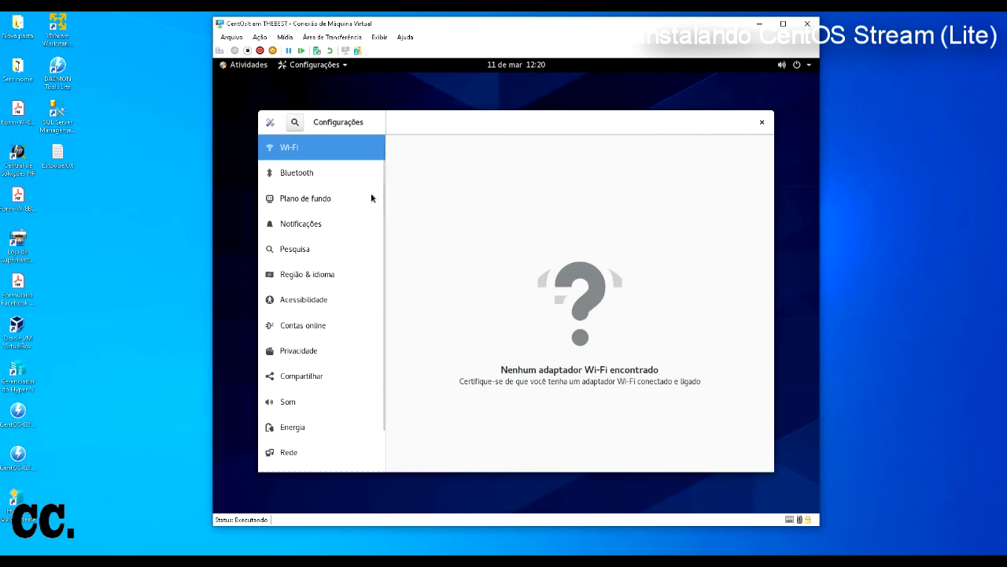
left_click(307, 172)
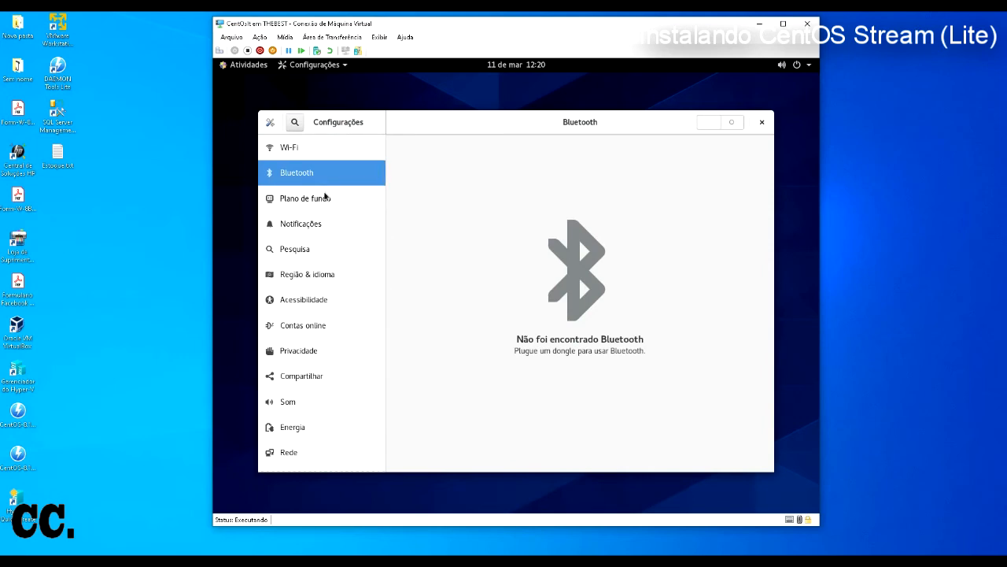
left_click(762, 123)
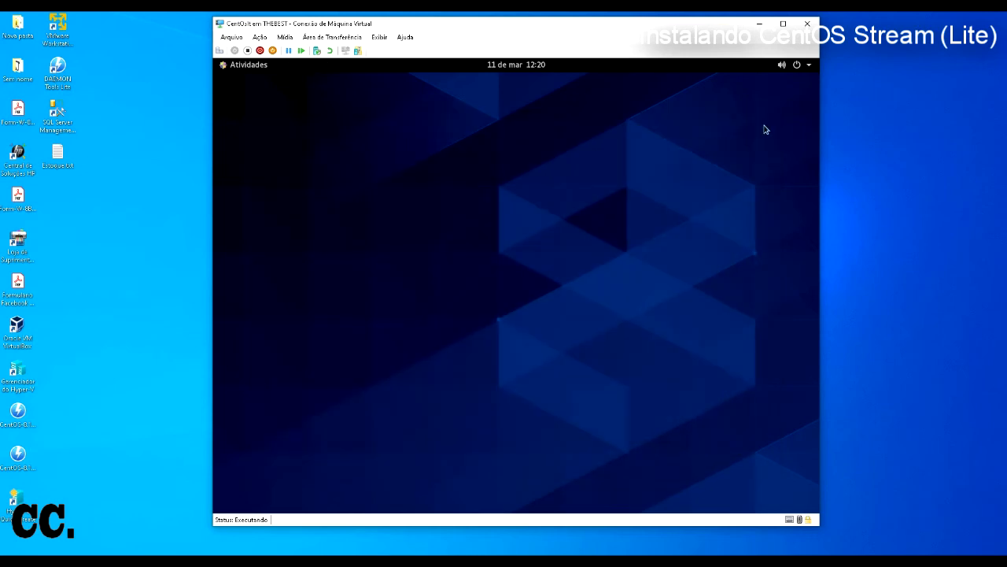
Step: Confirm the VM network adapter settings with OK and connect the Cabeada wired network
left_click(231, 37)
left_click(362, 59)
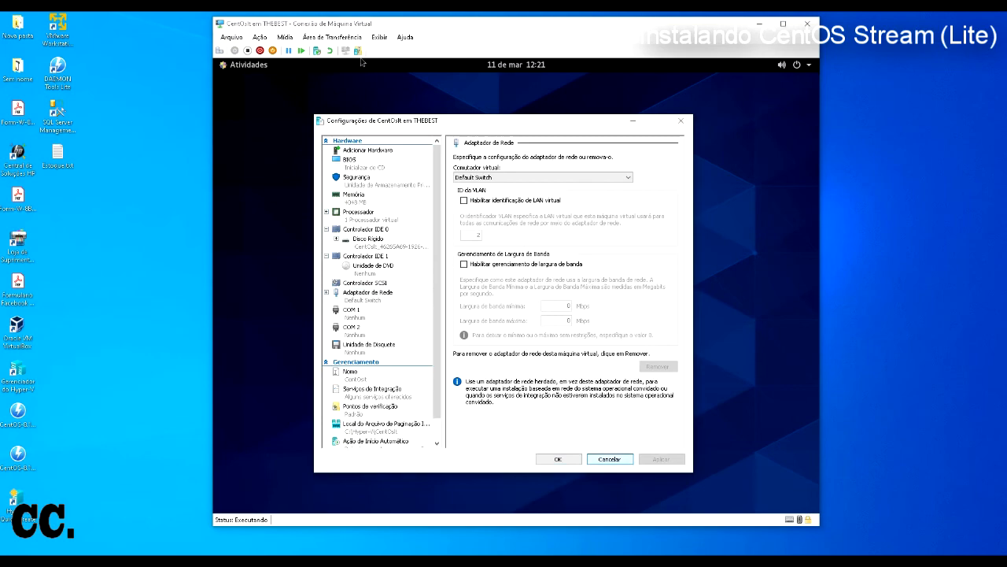
left_click(558, 458)
left_click(808, 64)
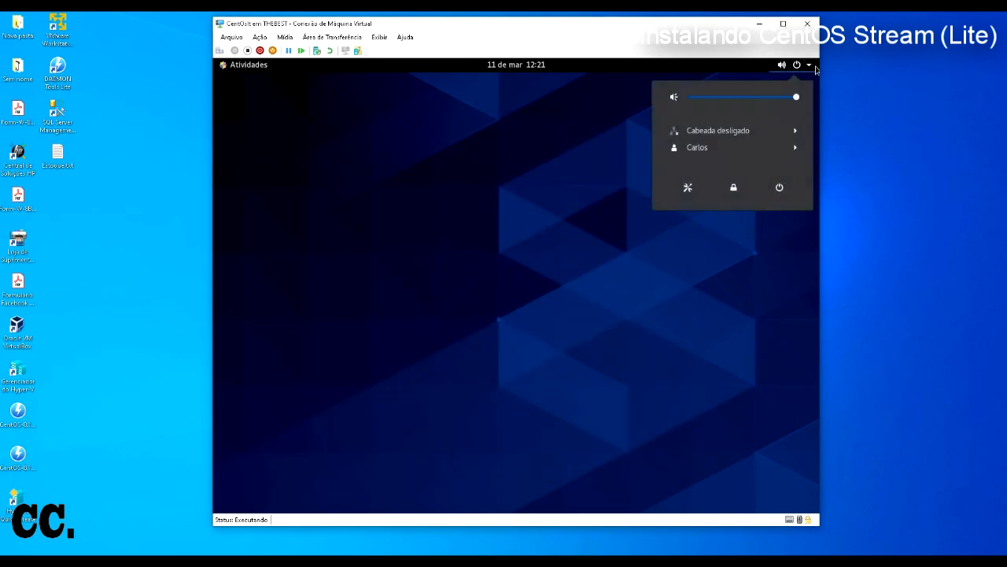
left_click(739, 131)
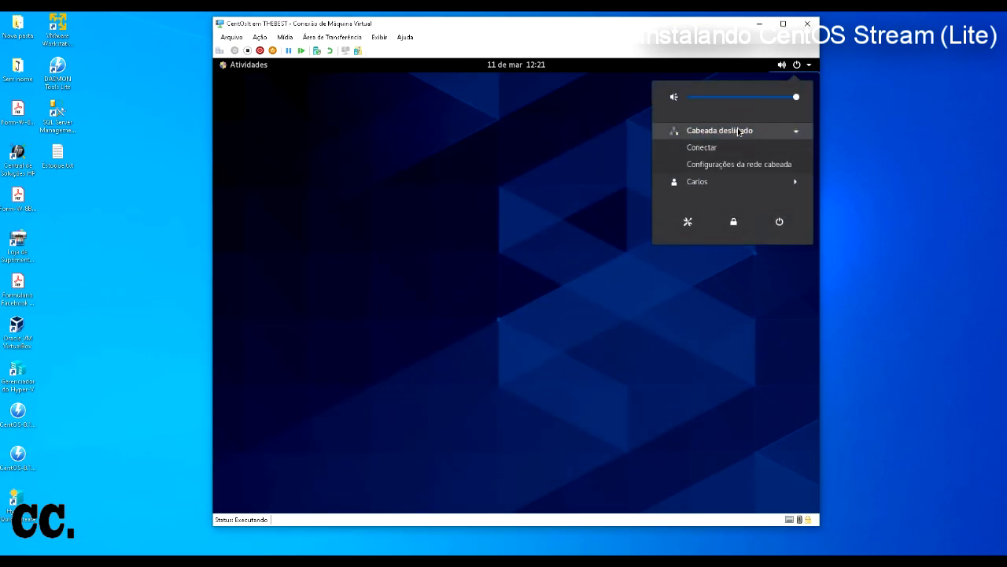
left_click(724, 148)
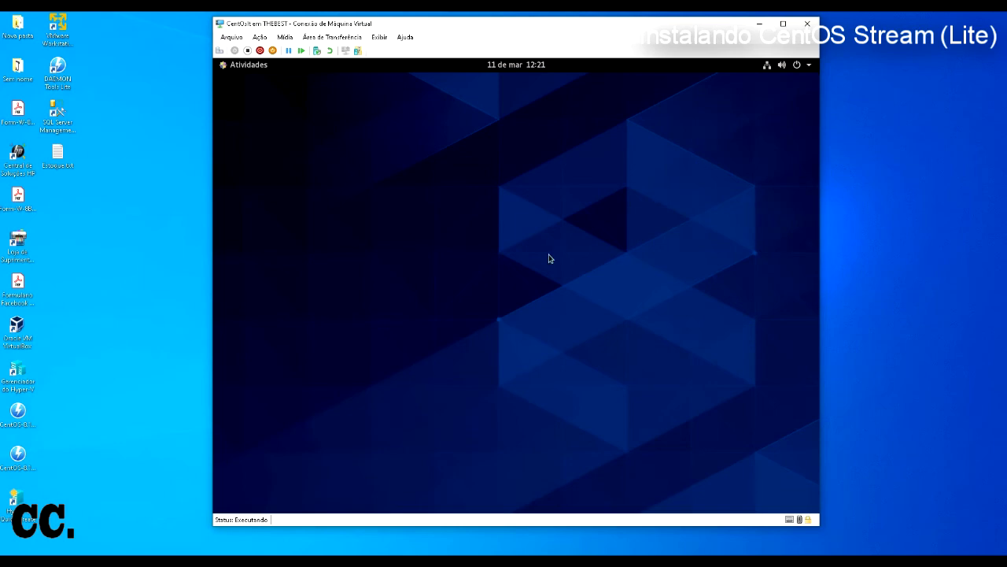
Step: Launch Firefox from Atividades and bring its centos.org window to full view
left_click(228, 66)
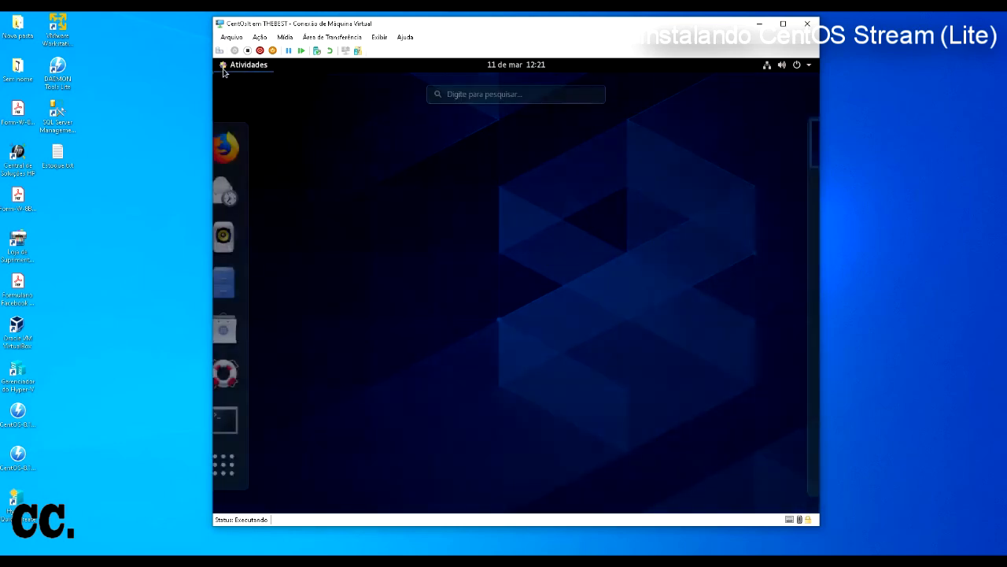
left_click(235, 148)
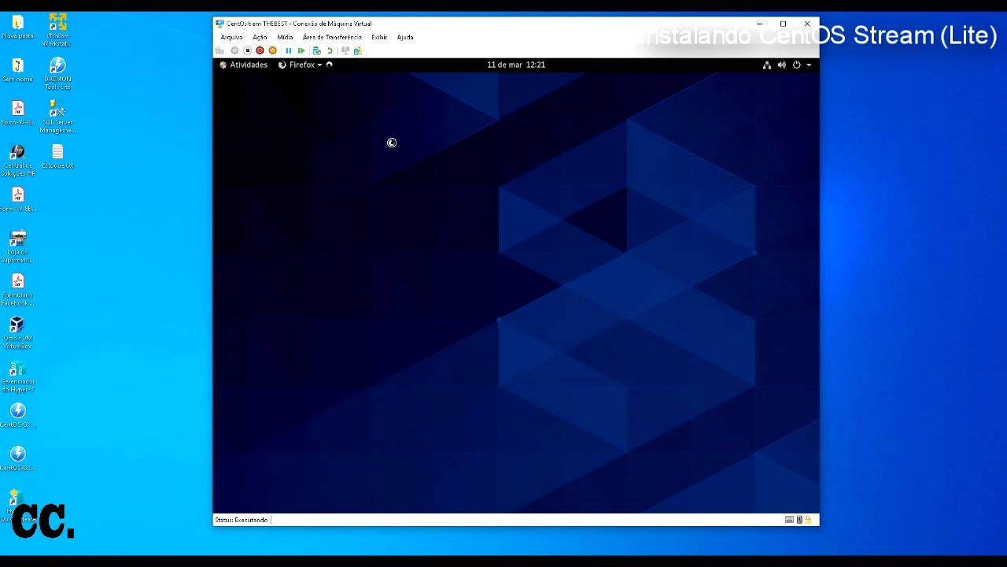
left_click(250, 70)
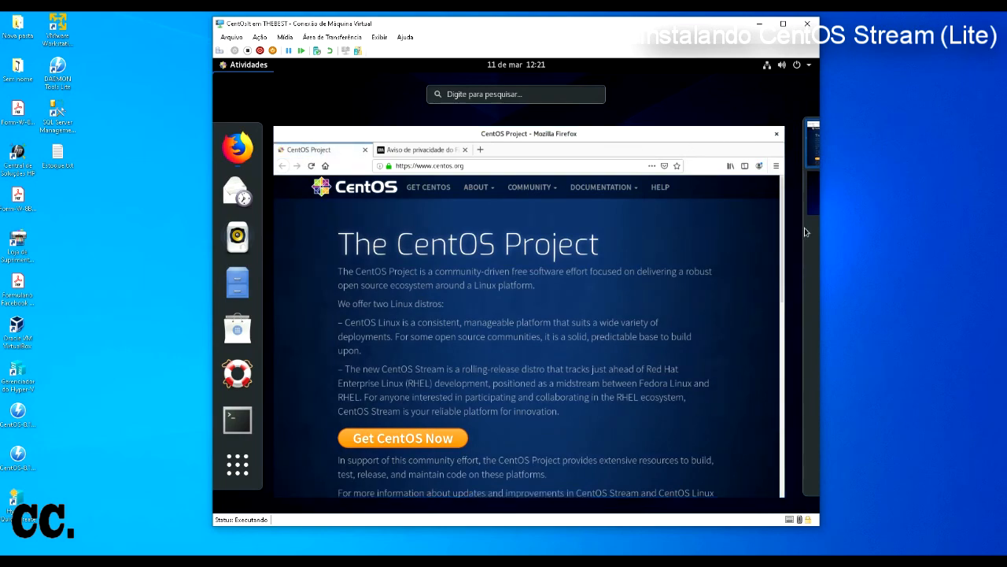
mouse_move(797, 271)
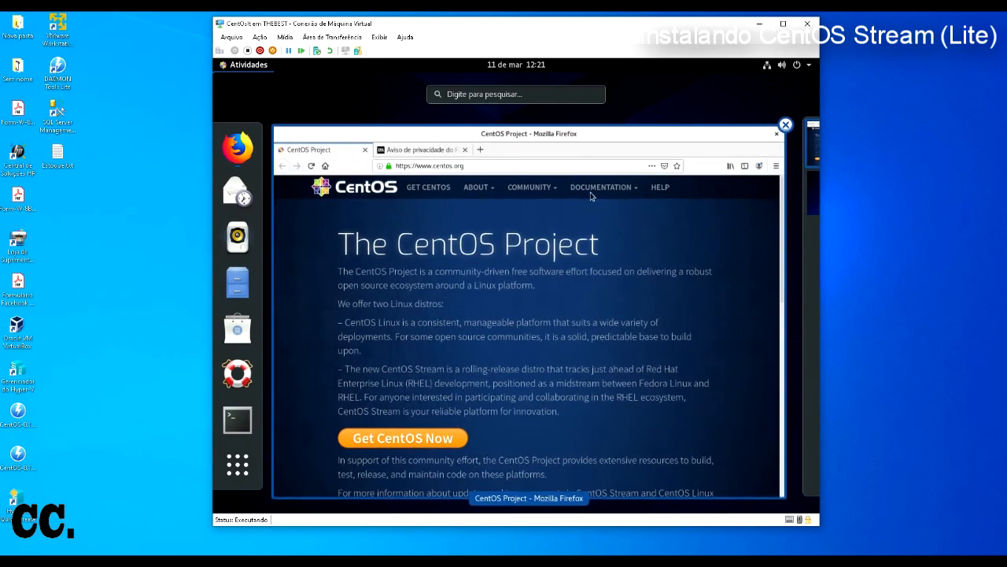
left_click(575, 134)
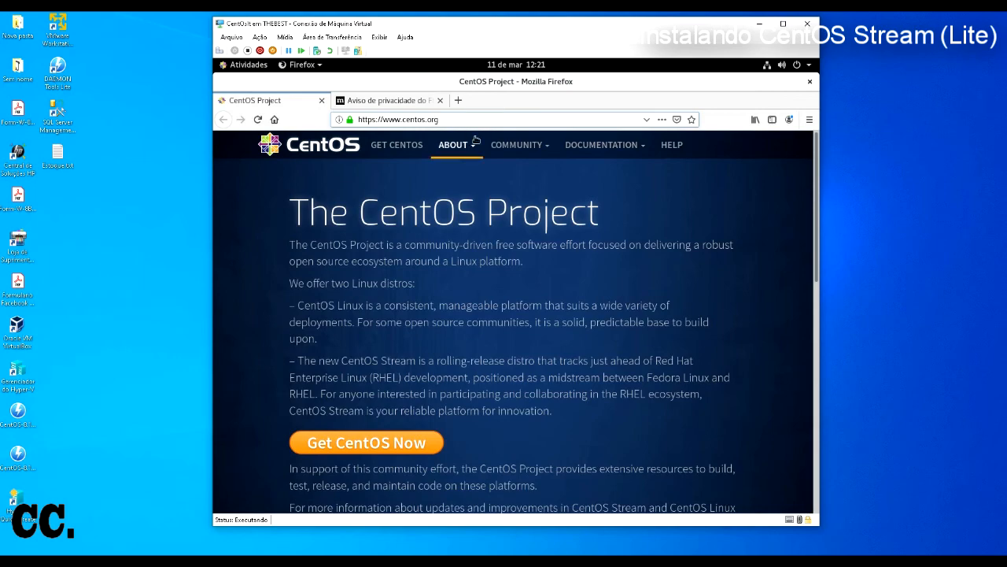
left_click_drag(439, 119, 337, 110)
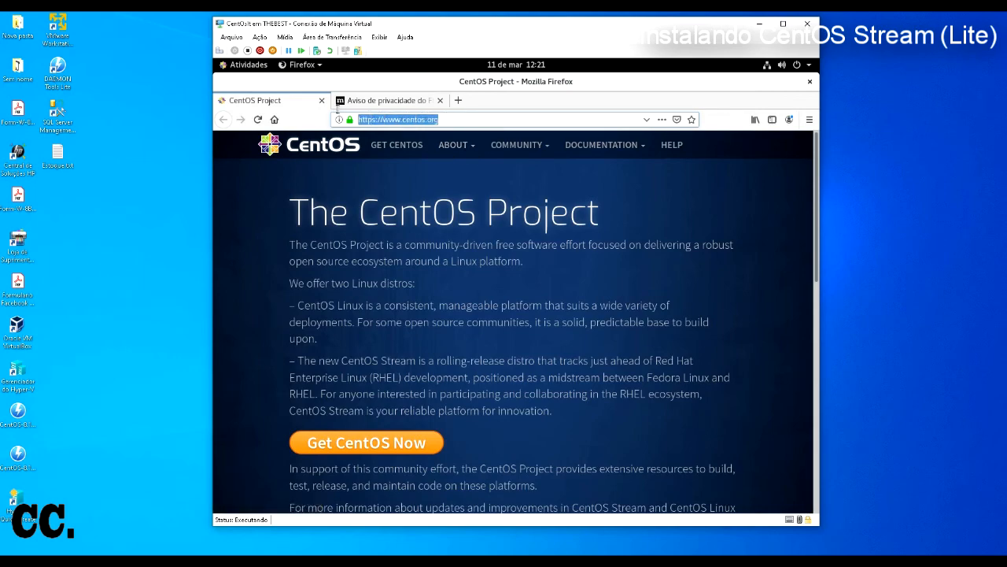
type("www.you")
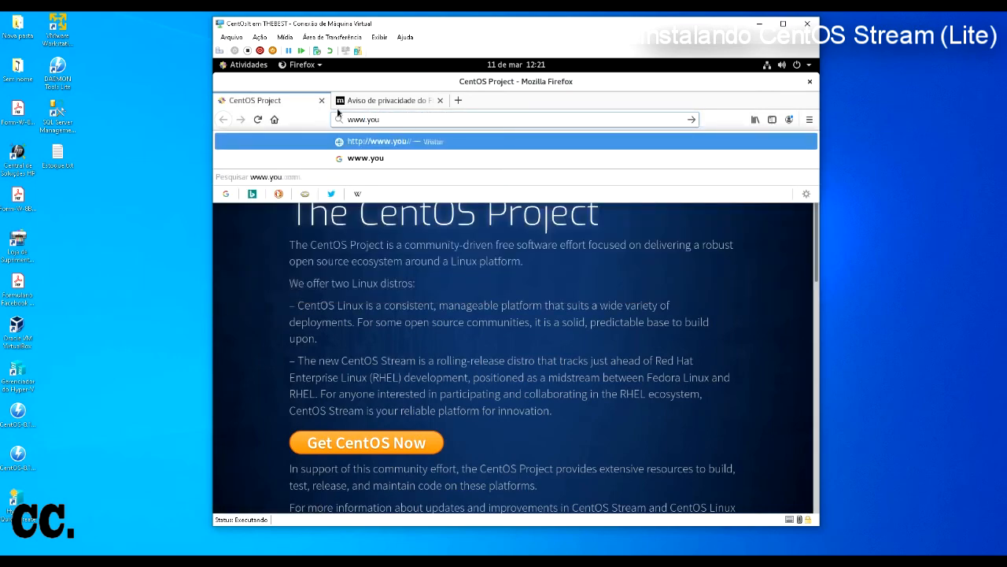
type(".com")
key("Return")
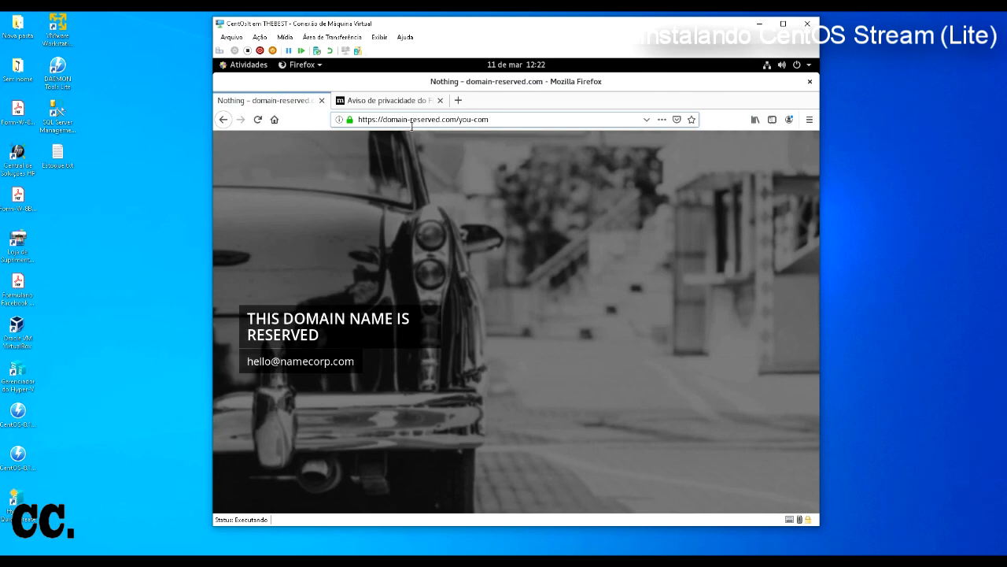
left_click(440, 100)
left_click_drag(489, 120, 330, 105)
type("www.you")
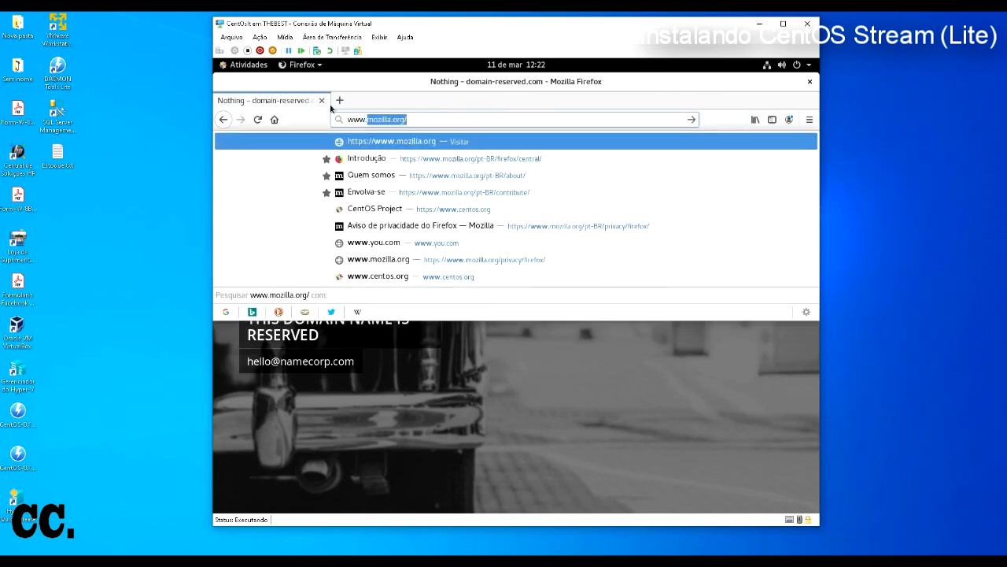
type("tube.com")
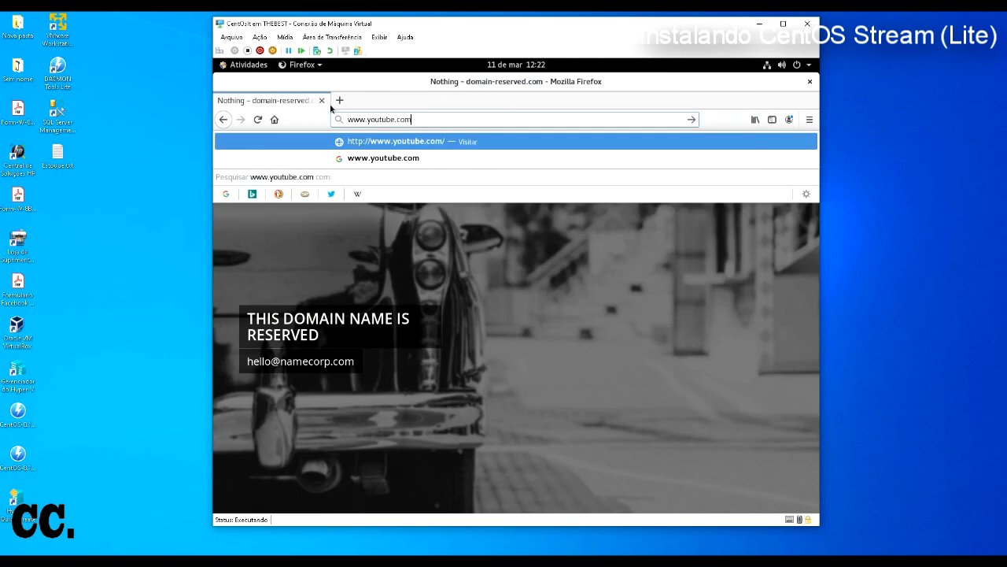
key("Return")
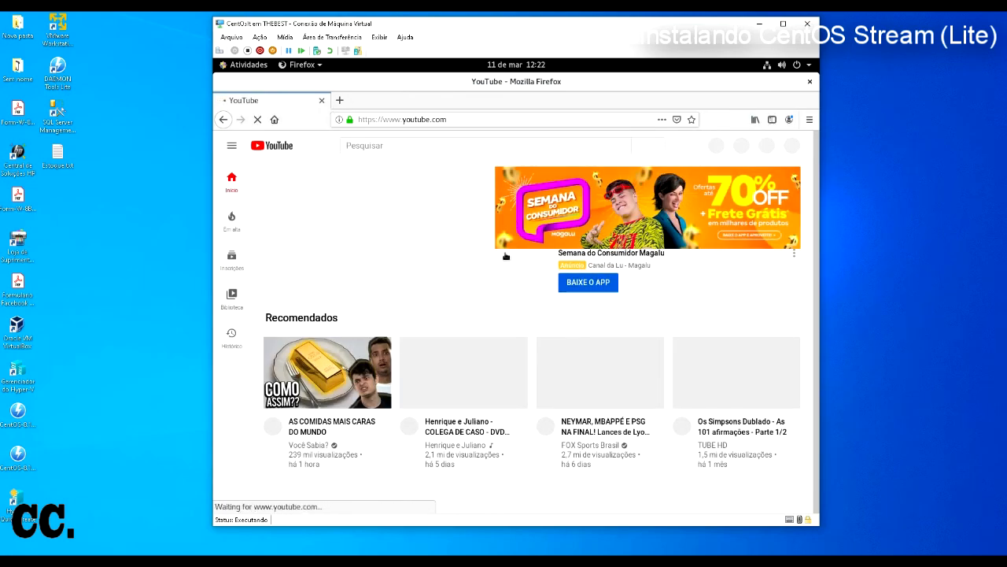
scroll(504, 252, "down", 3)
scroll(504, 253, "up", 4)
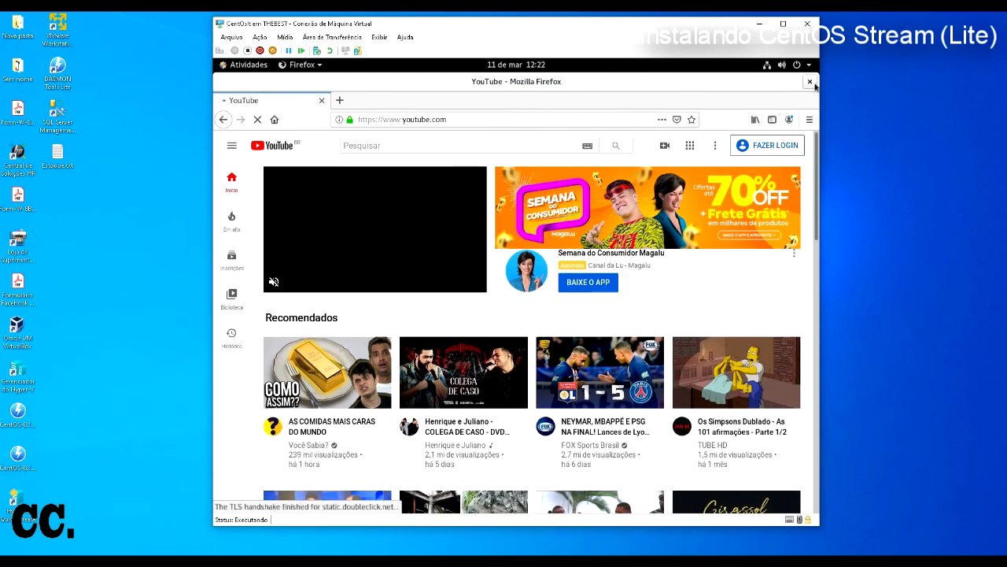
key("ctrl+q")
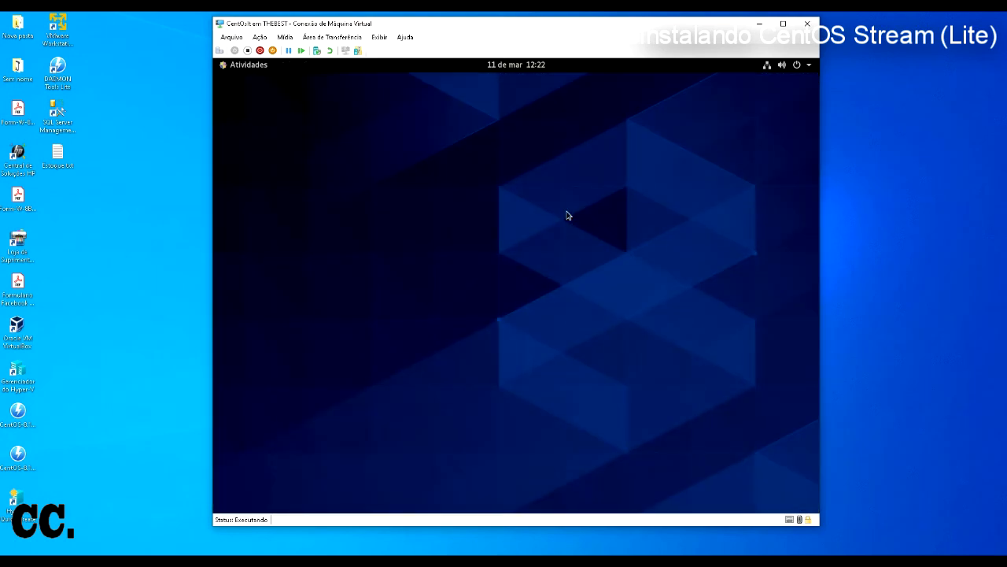
right_click(483, 229)
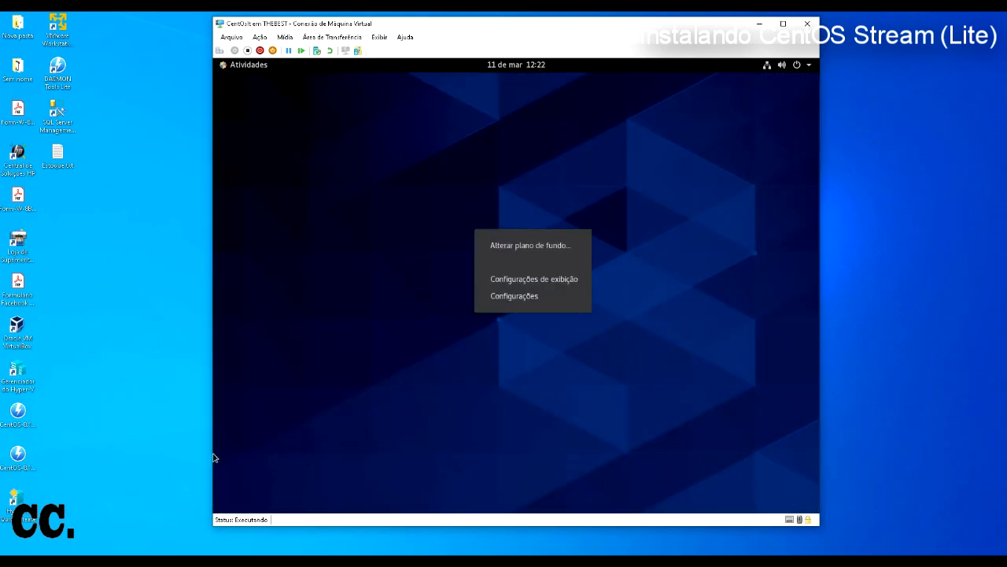
left_click(18, 458)
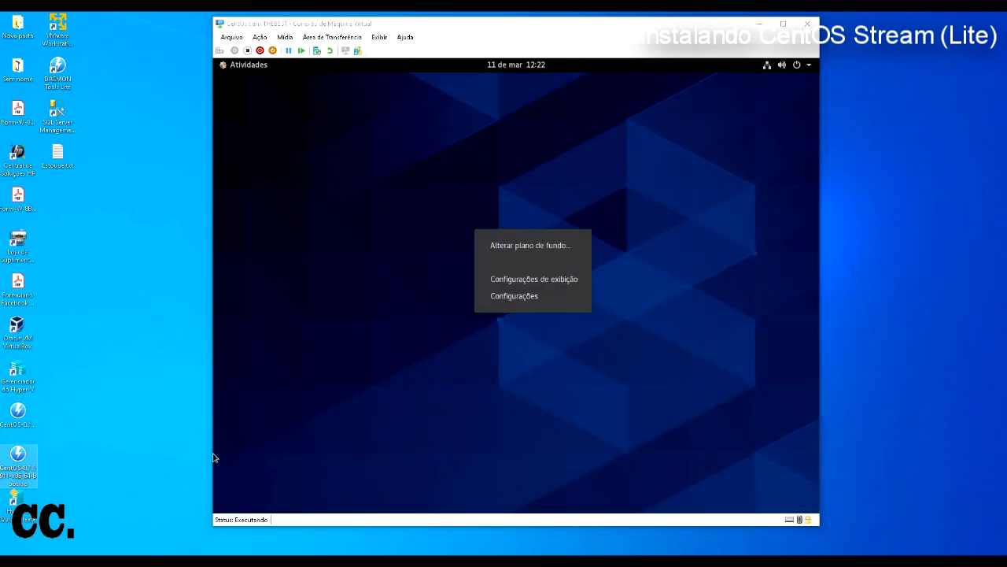
key("Up")
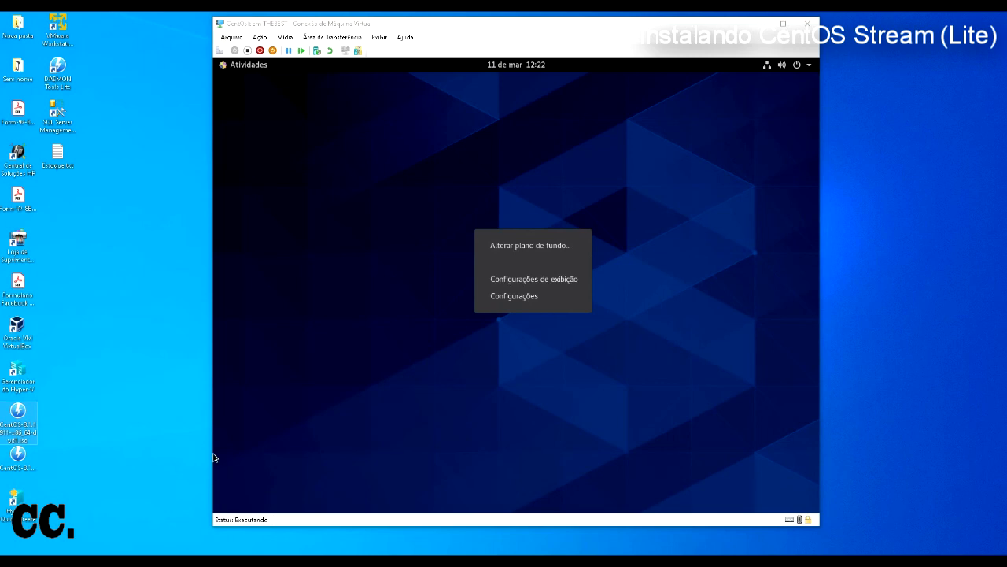
key("shift+F10")
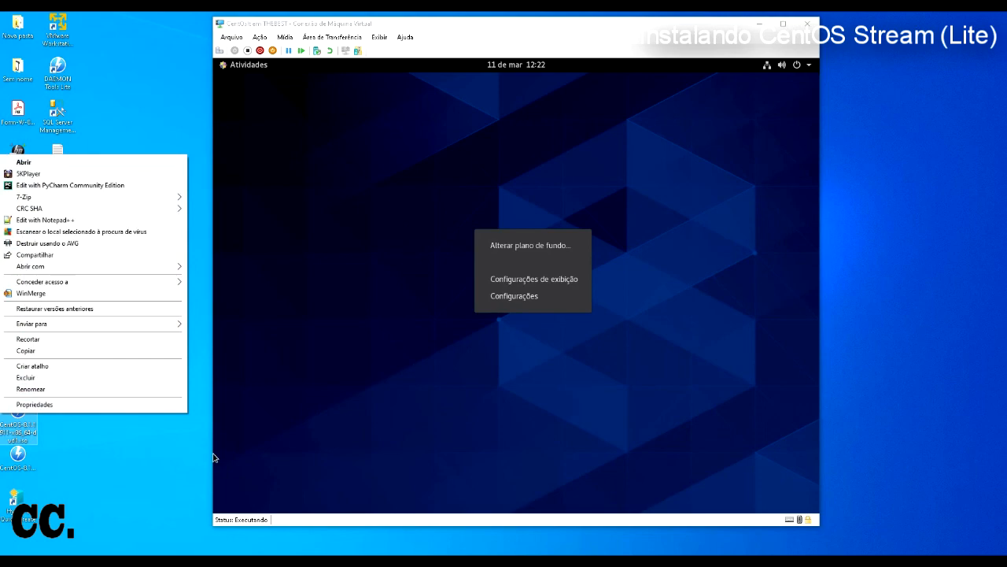
key("Up")
key("Return")
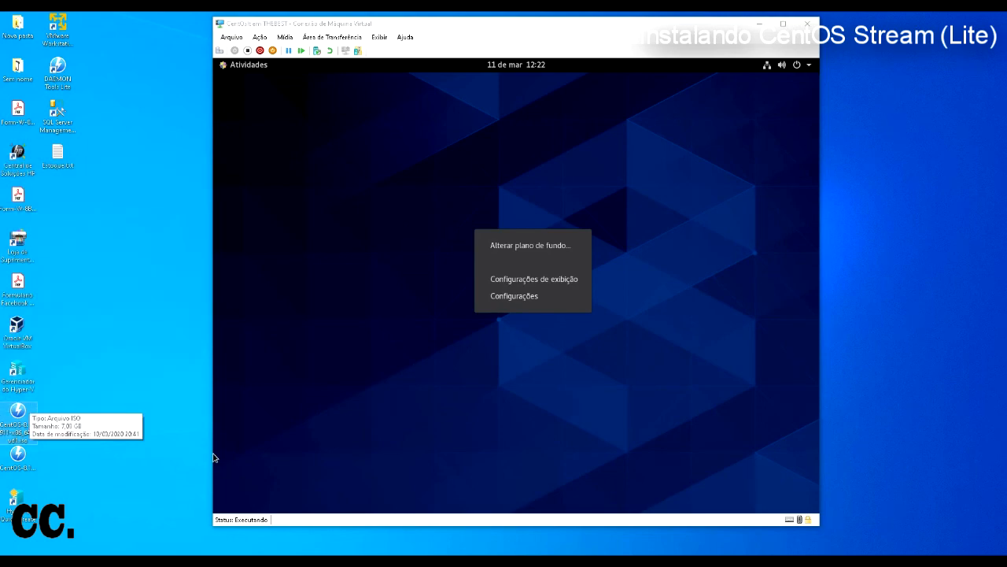
key("Down")
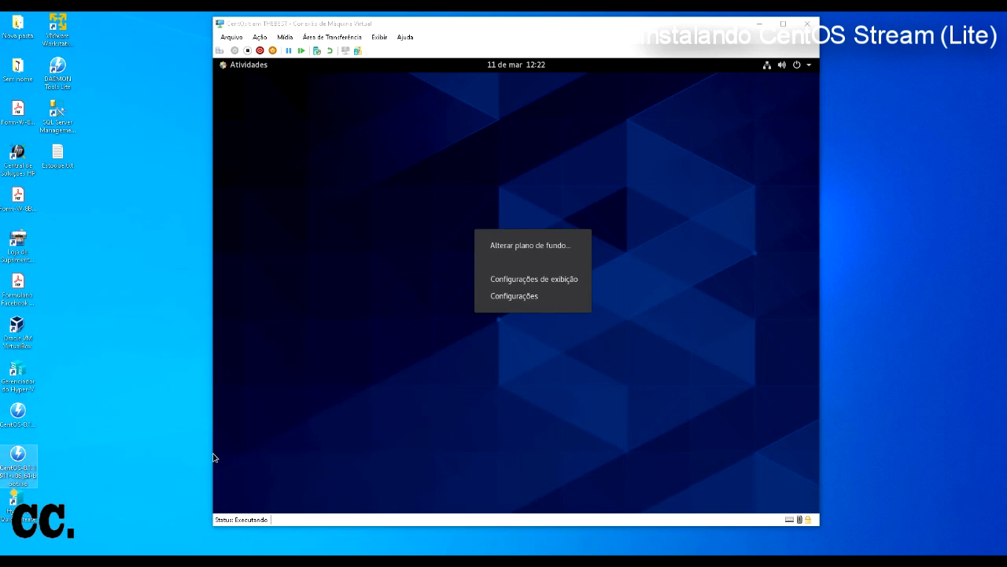
left_click(214, 459)
left_click(634, 203)
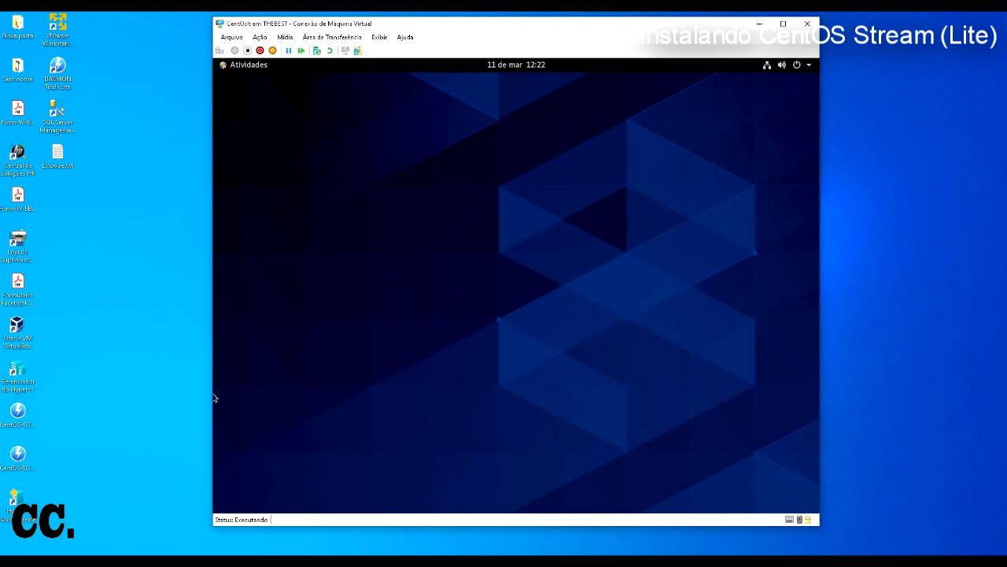
left_click(17, 456)
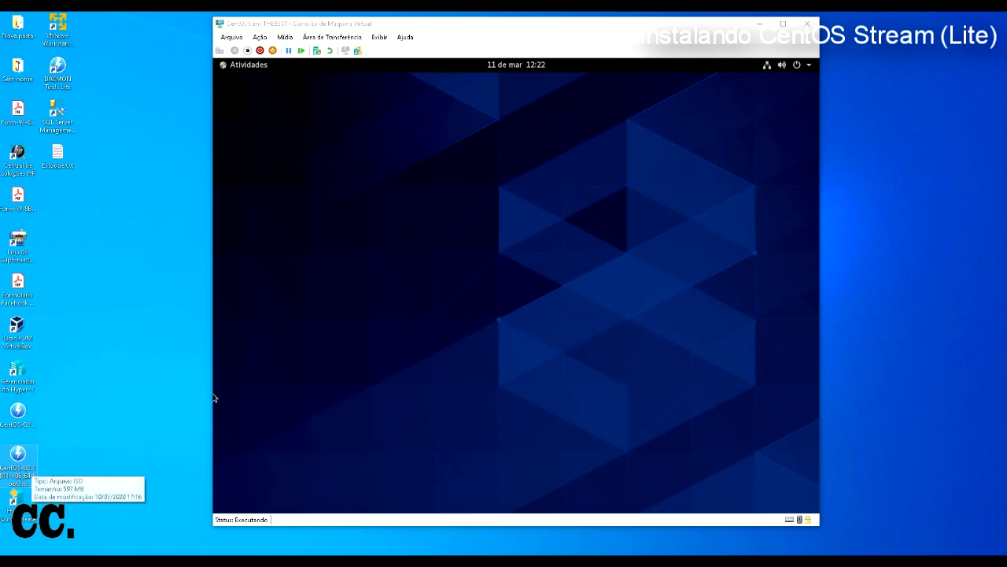
key("alt+Return")
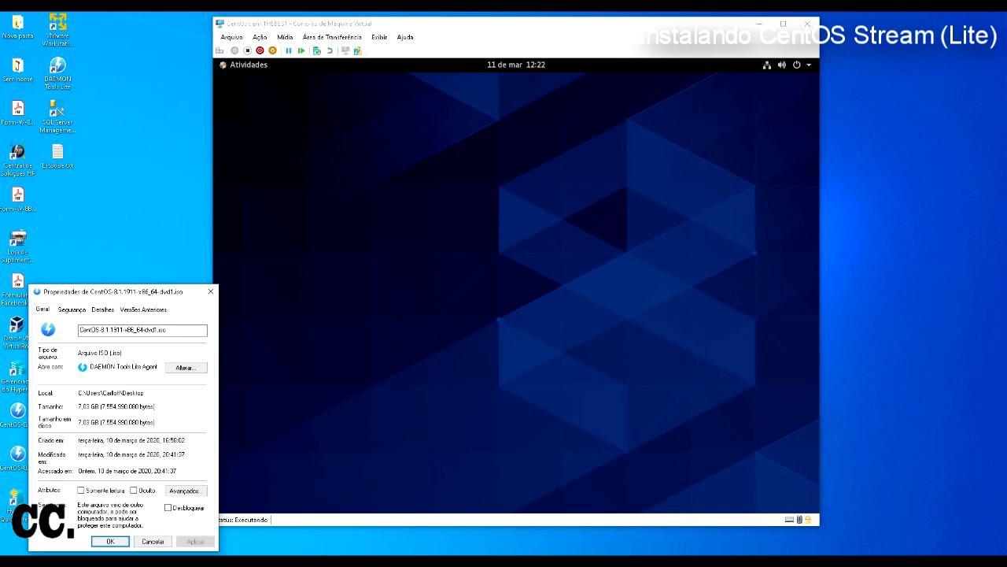
key("Return")
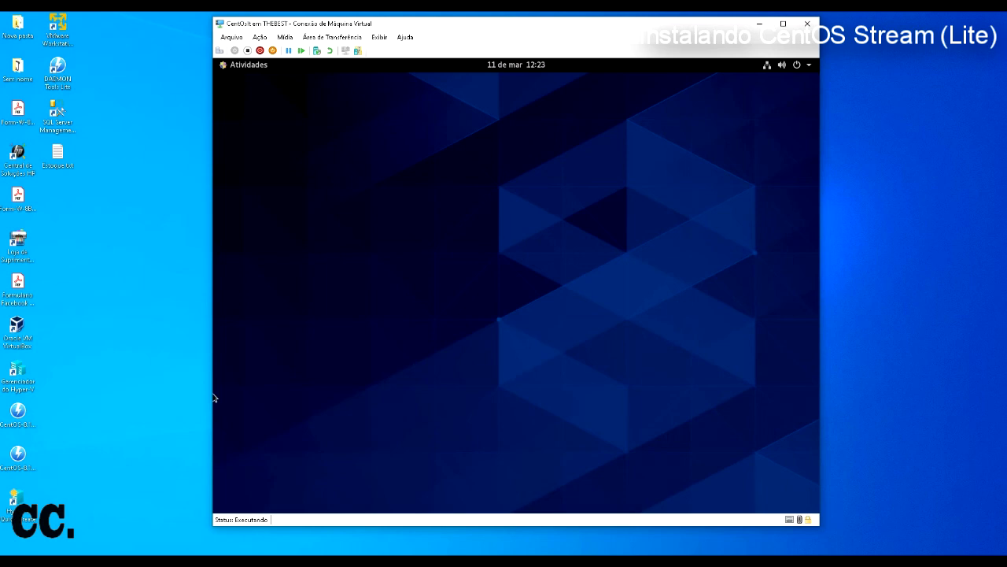
Step: Power off CentOS from the system status menu, confirming with Desligar
left_click(799, 66)
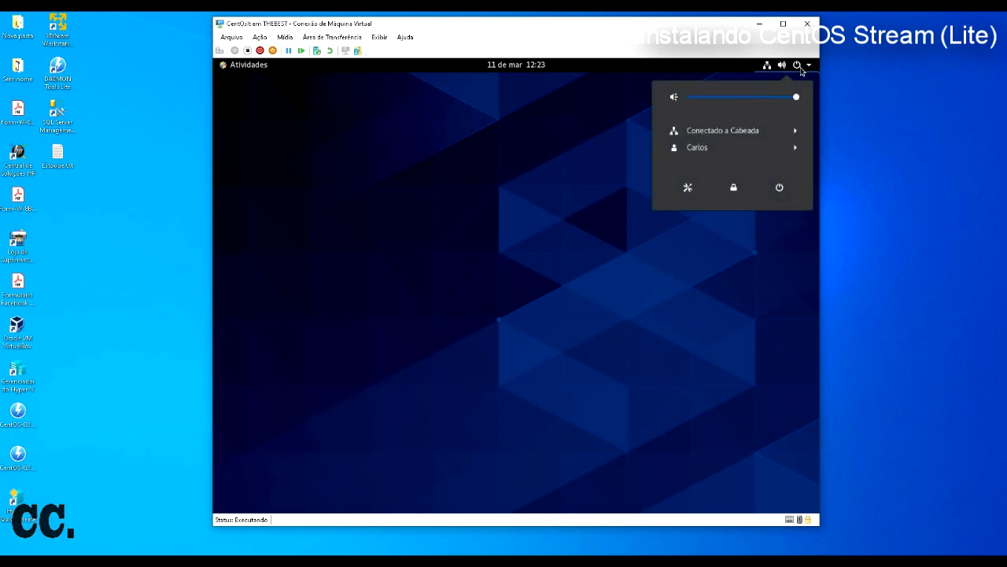
left_click(780, 188)
left_click(604, 329)
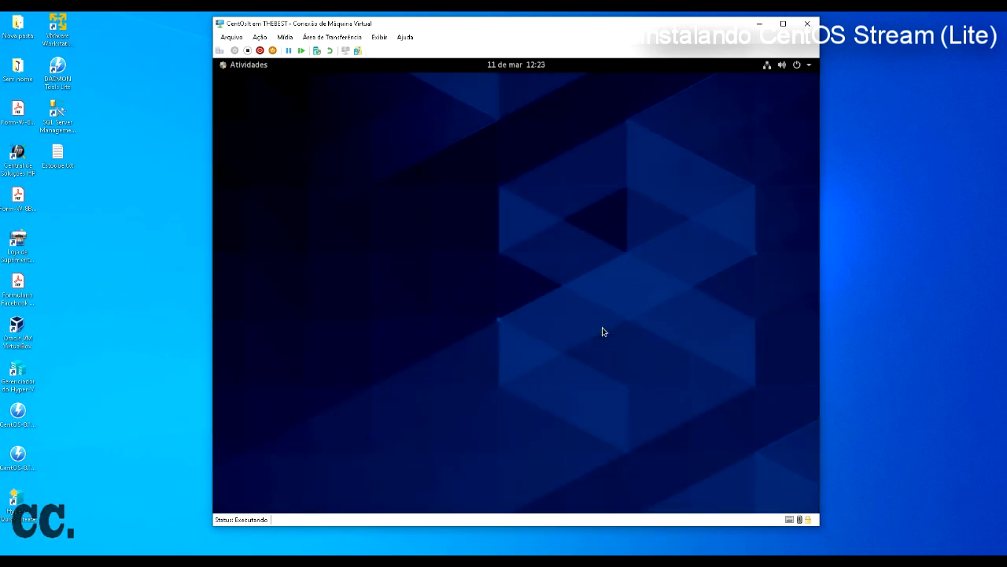